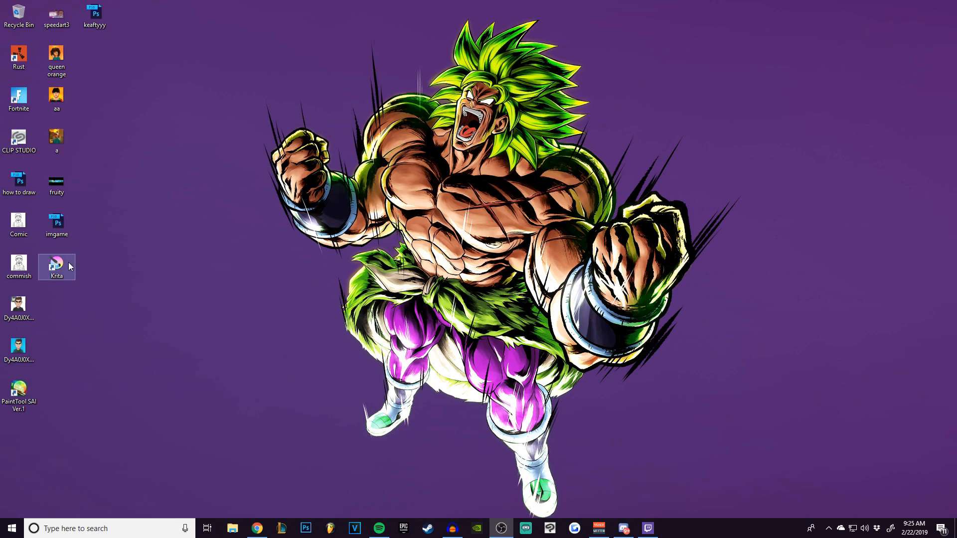
pyautogui.moveTo(76, 299); pyautogui.dragTo(62, 271)
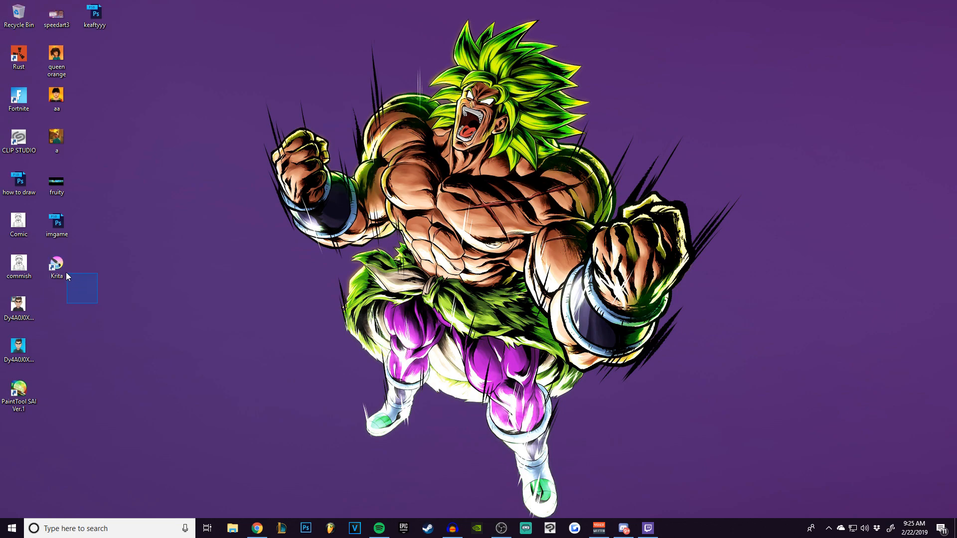
pyautogui.moveTo(72, 279); pyautogui.dragTo(54, 263)
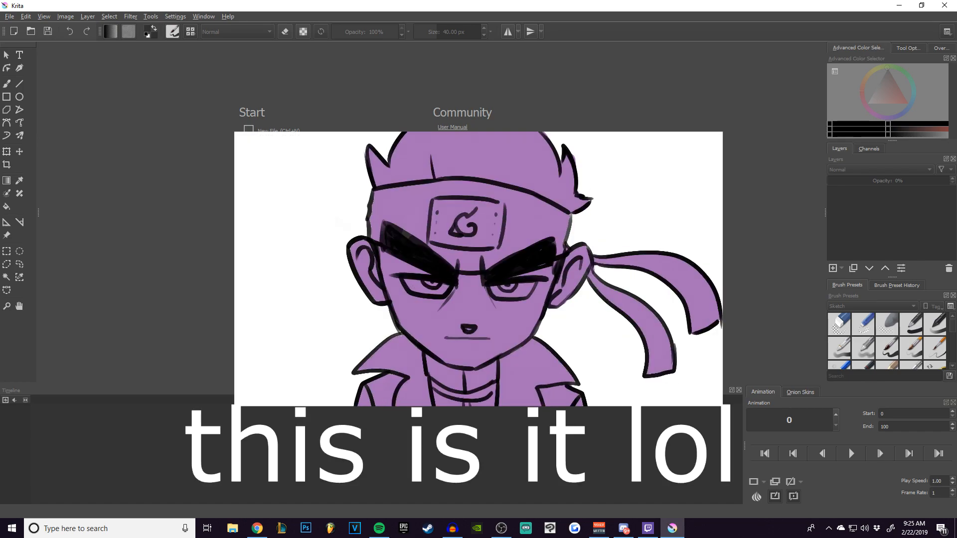
# Create a new custom document 2000 pixels wide and 2000 pixels high.
pyautogui.click(272, 132)
pyautogui.moveTo(439, 212); pyautogui.dragTo(356, 217)
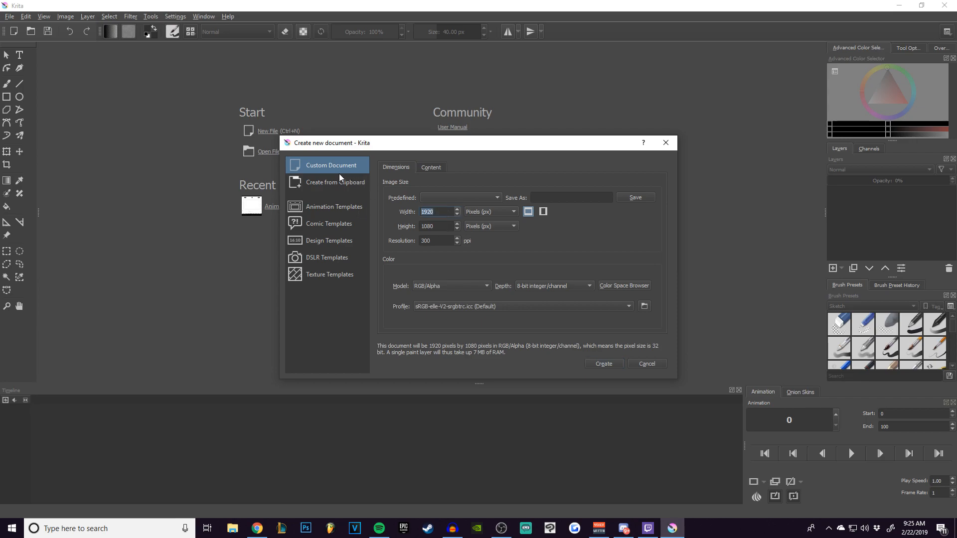
pyautogui.write('2000')
pyautogui.press('Tab')
pyautogui.write('2000')
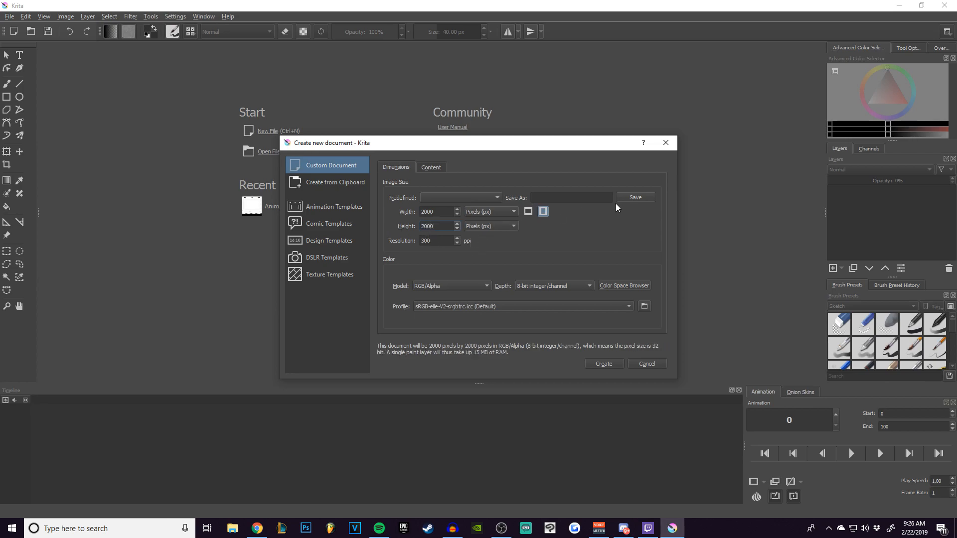
pyautogui.click(544, 198)
pyautogui.click(600, 364)
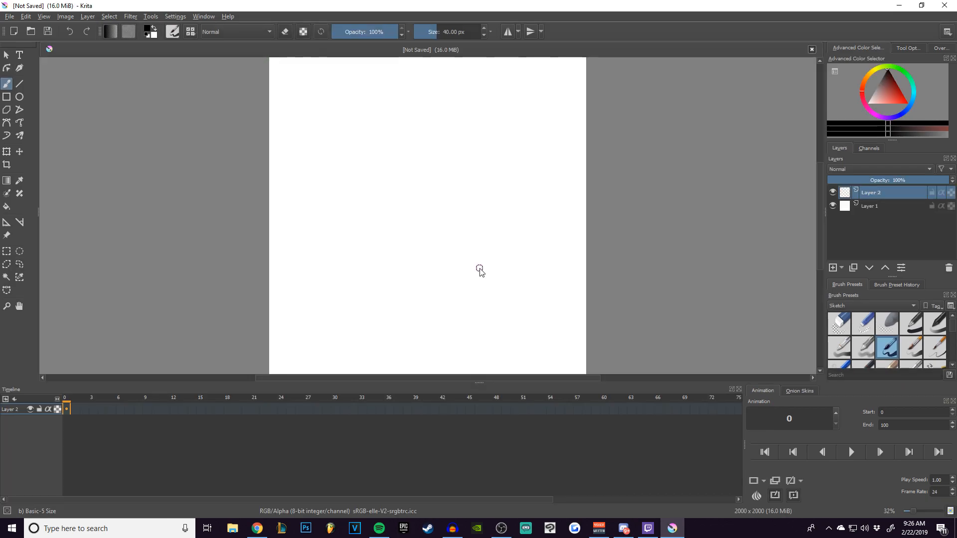
# Hide the Animation, Onion Skins and Timeline dockers to enlarge the drawing area.
pyautogui.click(175, 16)
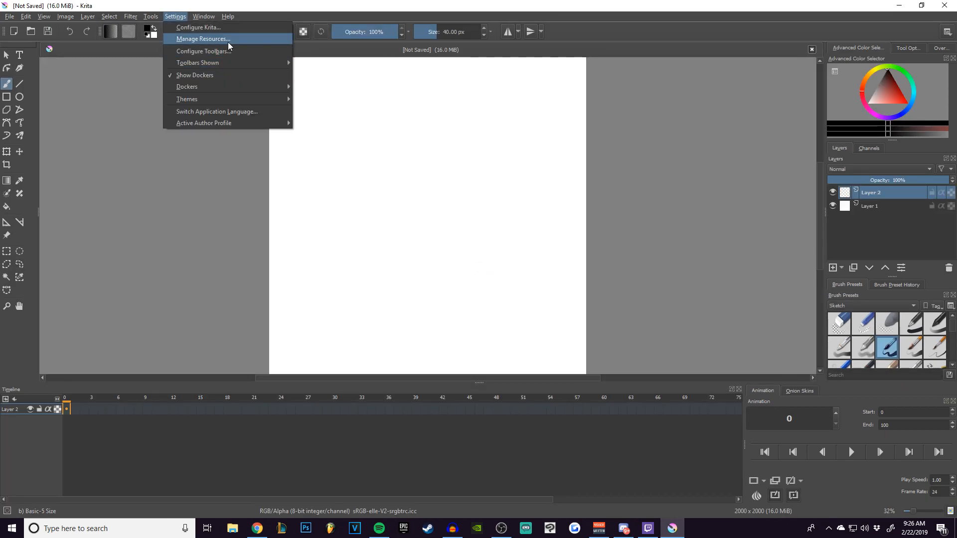
pyautogui.moveTo(230, 87)
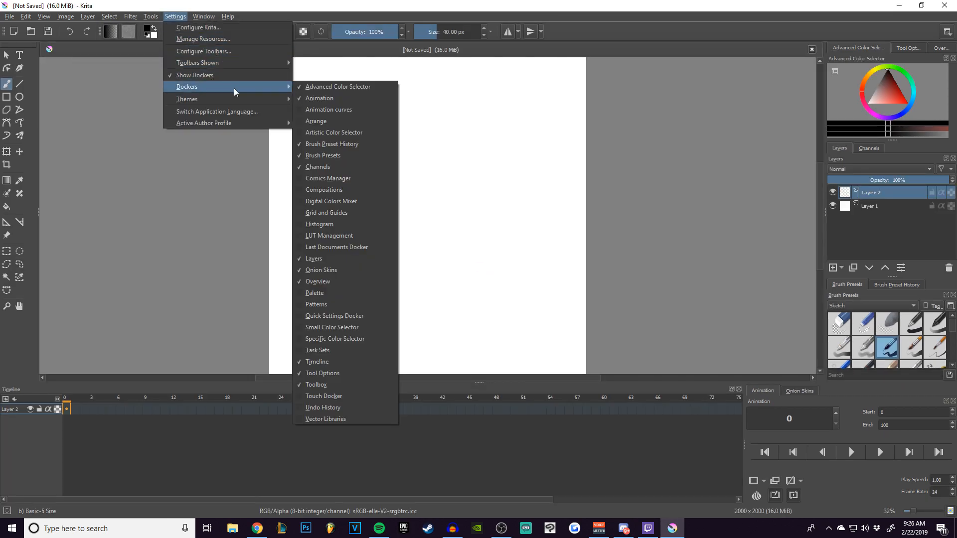
pyautogui.click(309, 95)
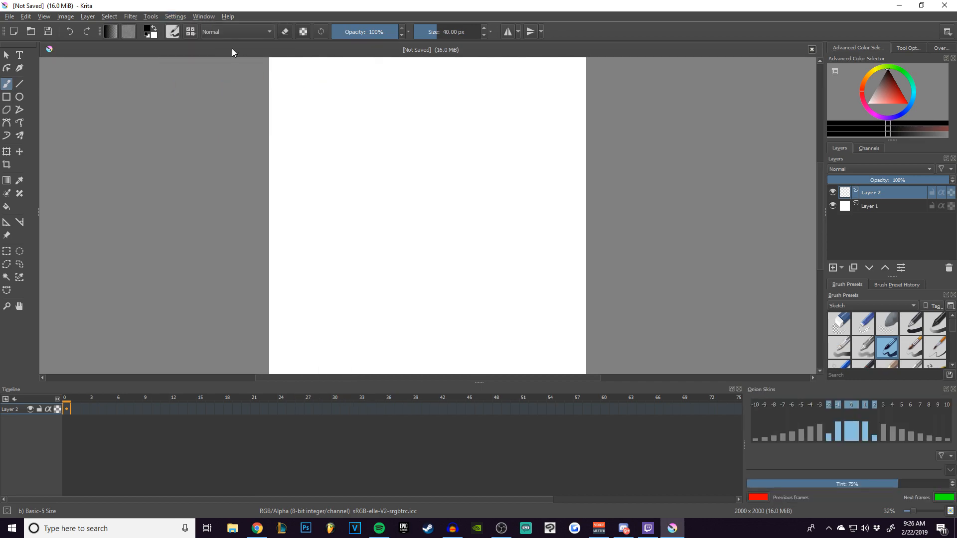
pyautogui.click(172, 19)
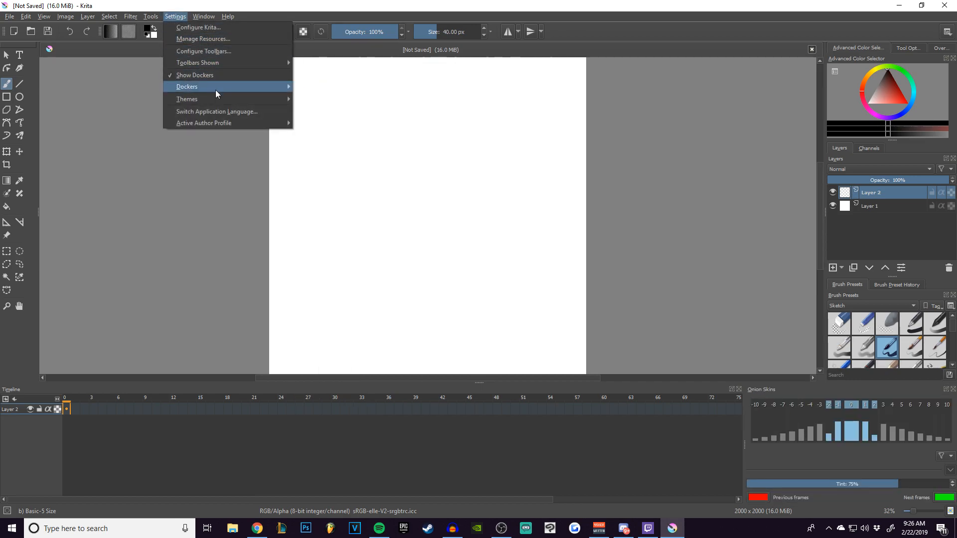
pyautogui.moveTo(215, 87)
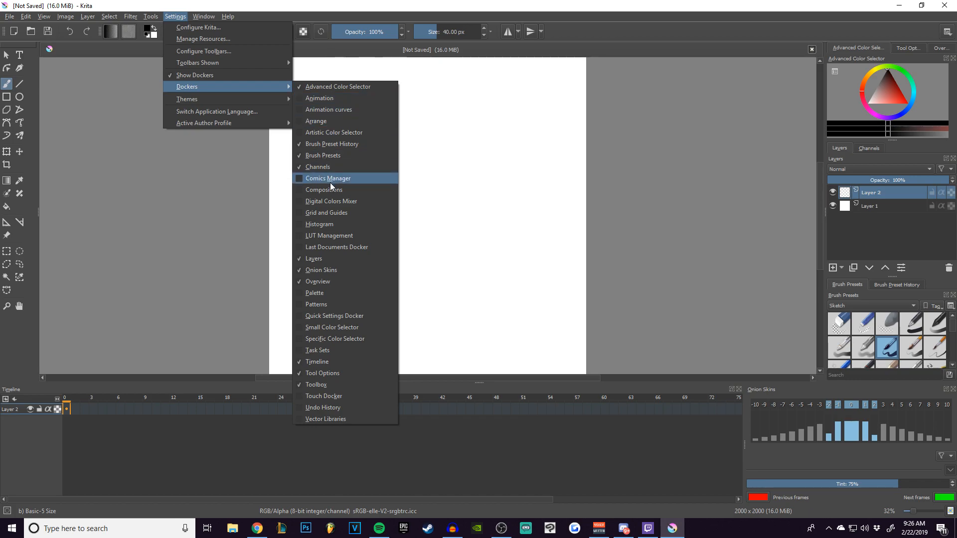
pyautogui.click(327, 270)
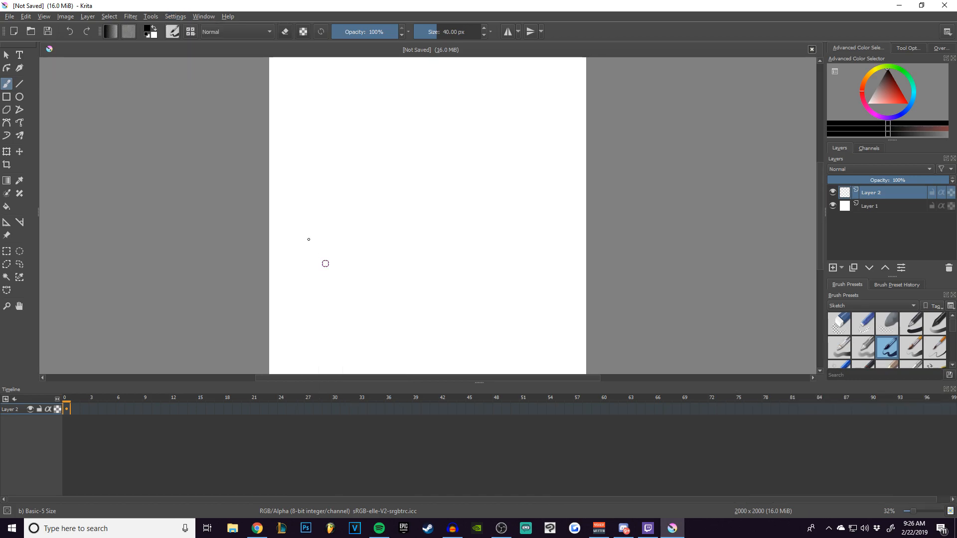
pyautogui.click(174, 16)
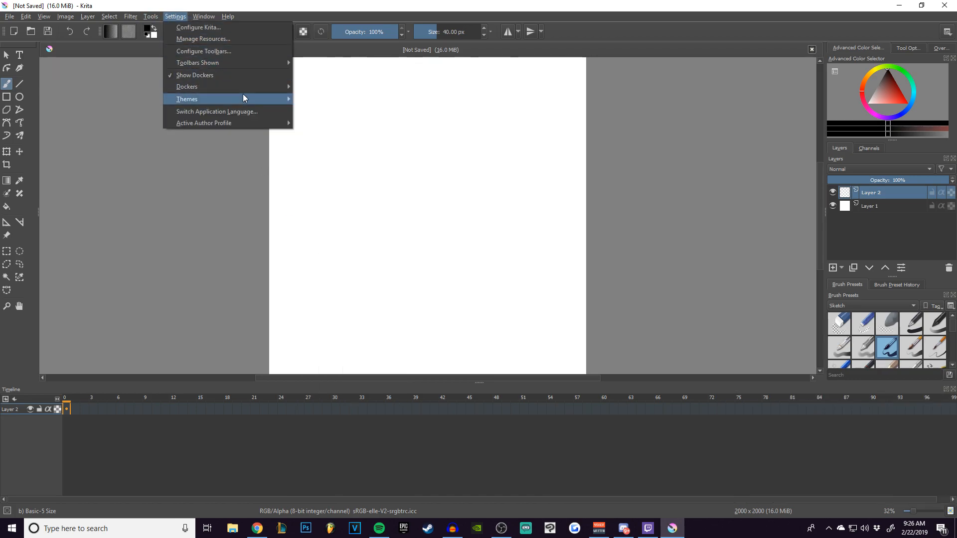
pyautogui.moveTo(253, 87)
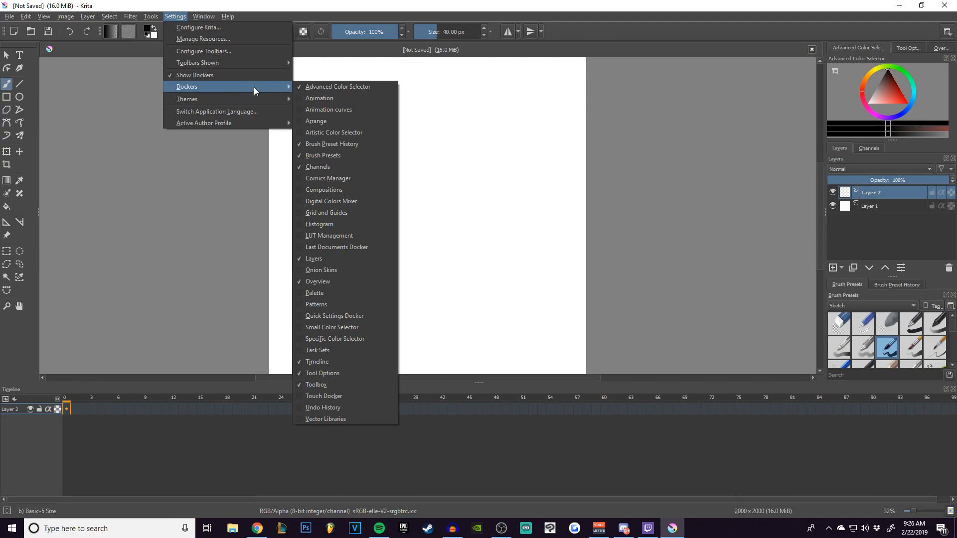
pyautogui.click(339, 363)
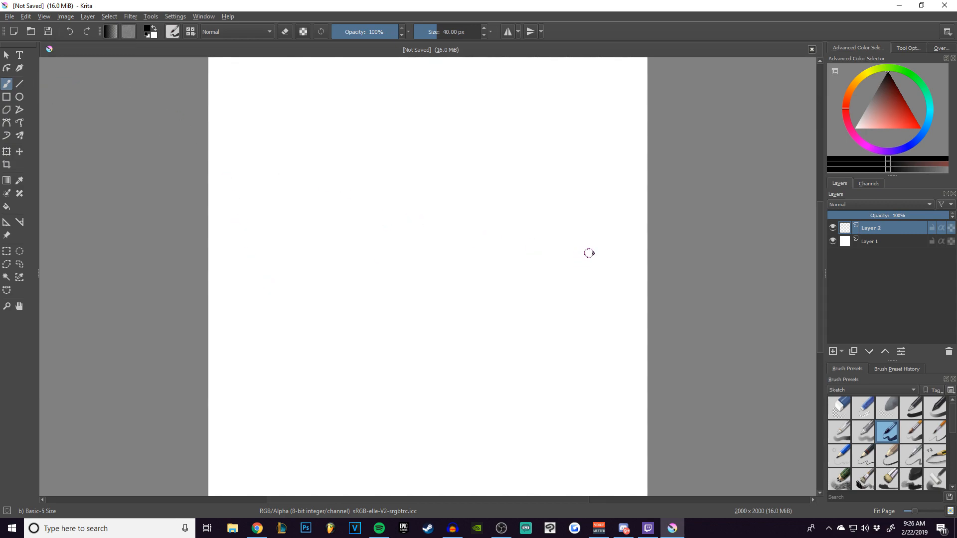
# Select the Pencil-3 Large 4B brush preset and scribble test loops on the upper part of the canvas.
pyautogui.moveTo(955, 413); pyautogui.dragTo(953, 424)
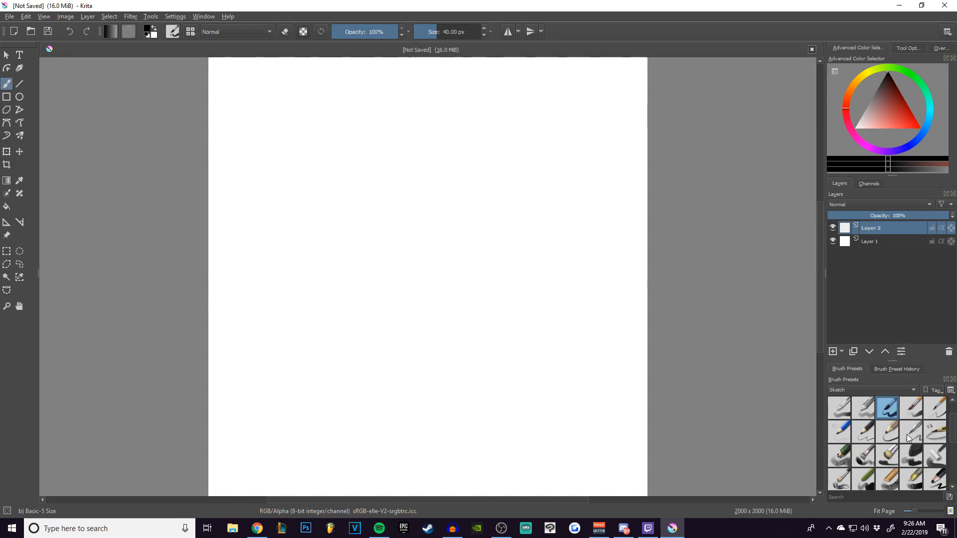
pyautogui.click(892, 439)
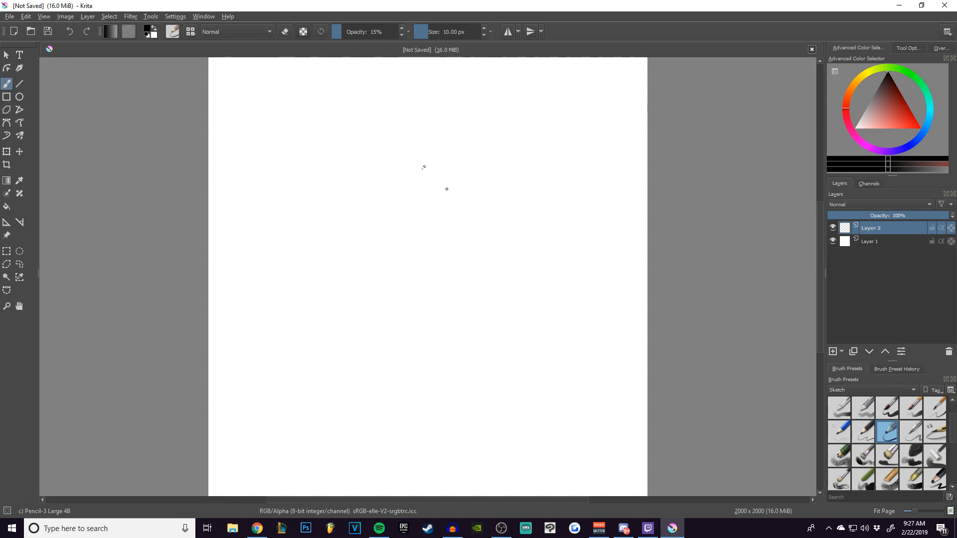
pyautogui.moveTo(423, 167); pyautogui.dragTo(457, 165)
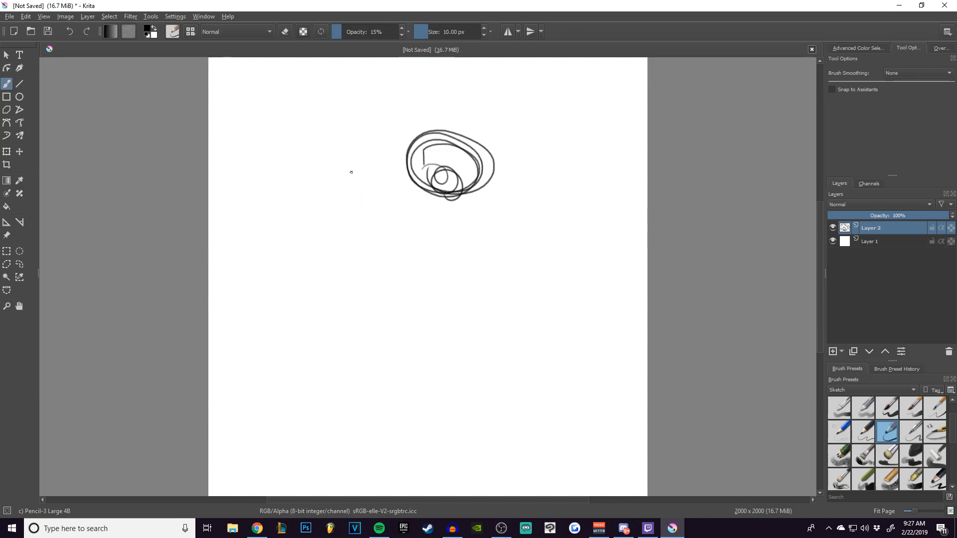
# Erase the test scribble using the brush in eraser mode, enlarged to 165 px.
pyautogui.press('e')
pyautogui.press(']')
pyautogui.press(']')
pyautogui.press(']')
pyautogui.press(']')
pyautogui.press(']')
pyautogui.press(']')
pyautogui.press(']')
pyautogui.press(']')
pyautogui.press(']')
pyautogui.press(']')
pyautogui.press(']')
pyautogui.press(']')
pyautogui.press(']')
pyautogui.press(']')
pyautogui.press(']')
pyautogui.press(']')
pyautogui.press(']')
pyautogui.press(']')
pyautogui.press(']')
pyautogui.press(']')
pyautogui.moveTo(416, 146)
pyautogui.mouseDown()
pyautogui.moveTo(487, 189)
pyautogui.moveTo(458, 205)
pyautogui.moveTo(442, 178)
pyautogui.moveTo(480, 165)
pyautogui.moveTo(477, 182)
pyautogui.moveTo(466, 182)
pyautogui.moveTo(456, 154)
pyautogui.moveTo(426, 133)
pyautogui.mouseUp()
pyautogui.press(']')
pyautogui.press(']')
pyautogui.press(']')
pyautogui.press(']')
pyautogui.press(']')
pyautogui.press(']')
pyautogui.press(']')
pyautogui.press(']')
pyautogui.press(']')
pyautogui.press(']')
pyautogui.press(']')
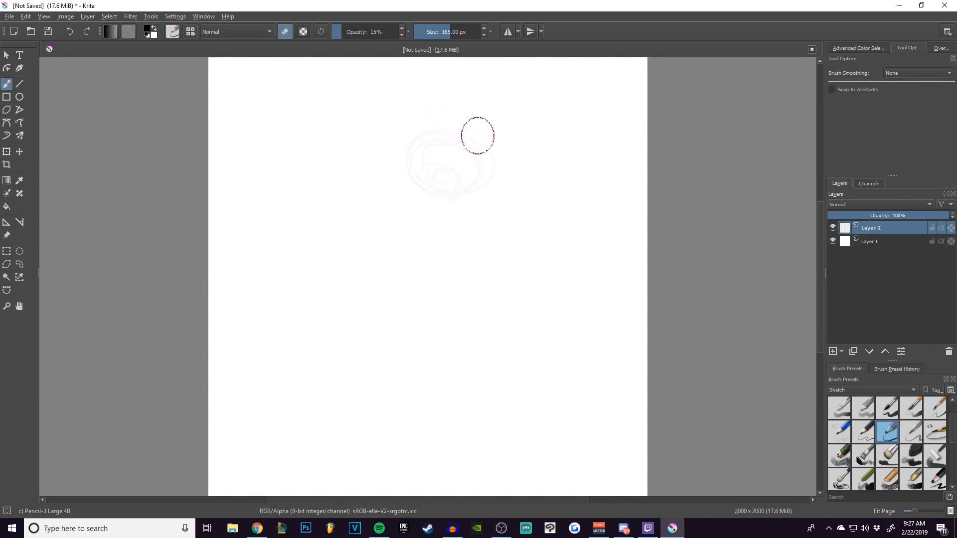
# Raise the brush opacity to 69% and erase the remaining traces of the scribble.
pyautogui.click(373, 31)
pyautogui.moveTo(373, 31); pyautogui.dragTo(380, 32)
pyautogui.moveTo(437, 129)
pyautogui.mouseDown()
pyautogui.moveTo(491, 170)
pyautogui.moveTo(452, 192)
pyautogui.mouseUp()
pyautogui.click(376, 31)
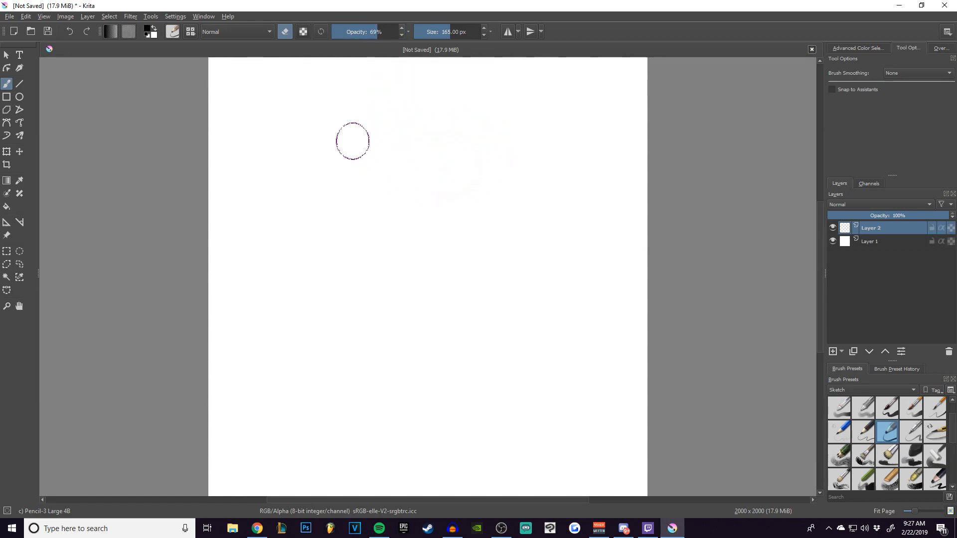
# Switch back to painting with a smaller brush and set the brush smoothing to Stabilizer.
pyautogui.press('e')
pyautogui.press('[')
pyautogui.press('[')
pyautogui.press('[')
pyautogui.press('[')
pyautogui.press('[')
pyautogui.press('[')
pyautogui.press('[')
pyautogui.press('[')
pyautogui.press('[')
pyautogui.press('[')
pyautogui.press('[')
pyautogui.press('[')
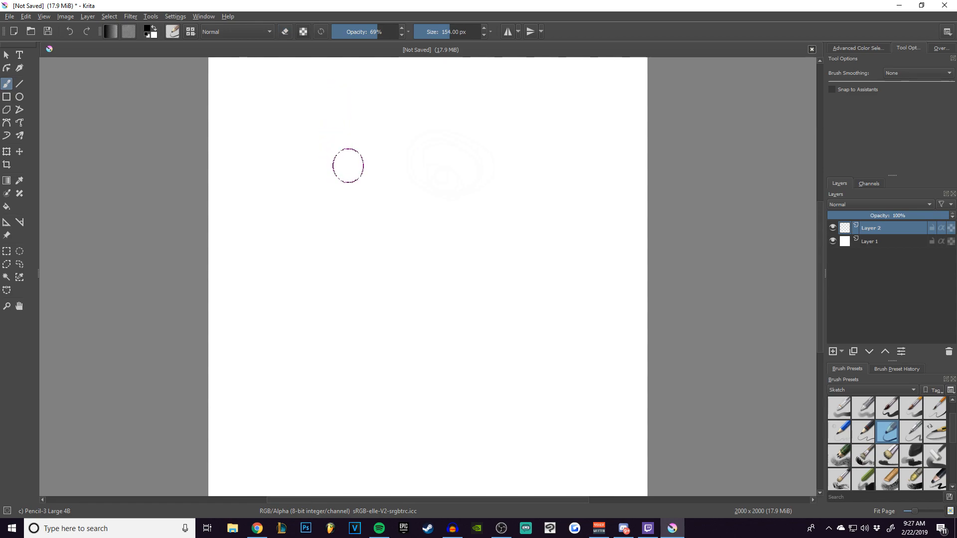
pyautogui.press('[')
pyautogui.press('[')
pyautogui.press('[')
pyautogui.press('[')
pyautogui.press('[')
pyautogui.press('[')
pyautogui.press('[')
pyautogui.press('[')
pyautogui.press('[')
pyautogui.press('[')
pyautogui.press('[')
pyautogui.press('[')
pyautogui.press('[')
pyautogui.press('[')
pyautogui.press('[')
pyautogui.press('[')
pyautogui.press('[')
pyautogui.press('[')
pyautogui.press('[')
pyautogui.press('[')
pyautogui.moveTo(292, 188)
pyautogui.mouseDown()
pyautogui.moveTo(335, 186)
pyautogui.moveTo(291, 199)
pyautogui.moveTo(316, 218)
pyautogui.moveTo(356, 212)
pyautogui.moveTo(343, 209)
pyautogui.mouseUp()
pyautogui.click(918, 72)
pyautogui.click(906, 100)
# Draw the first outlines of the character's head, reducing the brush size for finer corrections.
pyautogui.click(8, 136)
pyautogui.moveTo(271, 150); pyautogui.dragTo(273, 147)
pyautogui.hotkey('ctrl', 'v')
pyautogui.moveTo(530, 192)
pyautogui.mouseDown()
pyautogui.moveTo(419, 192)
pyautogui.moveTo(396, 211)
pyautogui.mouseUp()
pyautogui.press('e')
pyautogui.press('[')
pyautogui.press('[')
pyautogui.press('[')
pyautogui.press('[')
pyautogui.press('[')
pyautogui.press('[')
pyautogui.press('[')
pyautogui.press('[')
# Draw facial lines on a new layer, merge it into the layer below, and add more facial strokes.
pyautogui.click(841, 352)
pyautogui.moveTo(360, 245); pyautogui.dragTo(400, 245)
pyautogui.hotkey('ctrl', 'e')
pyautogui.moveTo(358, 258); pyautogui.dragTo(388, 253)
pyautogui.moveTo(360, 188); pyautogui.dragTo(392, 186)
pyautogui.moveTo(271, 175)
pyautogui.mouseDown()
pyautogui.moveTo(287, 203)
pyautogui.moveTo(287, 241)
pyautogui.moveTo(372, 302)
pyautogui.moveTo(280, 167)
pyautogui.mouseUp()
# Copy a selected part of the face drawing, move the pasted copy into place, and merge it down.
pyautogui.click(19, 264)
pyautogui.hotkey('ctrl', 'c')
pyautogui.hotkey('ctrl', 'v')
pyautogui.moveTo(588, 224); pyautogui.dragTo(474, 224)
pyautogui.hotkey('ctrl', 'e')
# Draw the headband curve across the forehead and add further outline strokes to the head with the brush.
pyautogui.press('b')
pyautogui.moveTo(266, 148); pyautogui.dragTo(477, 146)
pyautogui.moveTo(371, 199); pyautogui.dragTo(422, 287)
pyautogui.moveTo(318, 232)
pyautogui.mouseDown()
pyautogui.moveTo(344, 141)
pyautogui.moveTo(401, 99)
pyautogui.mouseUp()
pyautogui.moveTo(483, 206); pyautogui.dragTo(515, 222)
# Outline a thick slanted eyebrow above the eye and fill it with solid black.
pyautogui.press('e')
pyautogui.moveTo(377, 218); pyautogui.dragTo(382, 249)
pyautogui.moveTo(377, 217); pyautogui.dragTo(458, 244)
pyautogui.moveTo(383, 249); pyautogui.dragTo(456, 246)
pyautogui.moveTo(417, 230); pyautogui.dragTo(400, 238)
pyautogui.scroll(4, 397, 119)
pyautogui.press('e')
pyautogui.moveTo(479, 171); pyautogui.dragTo(544, 160)
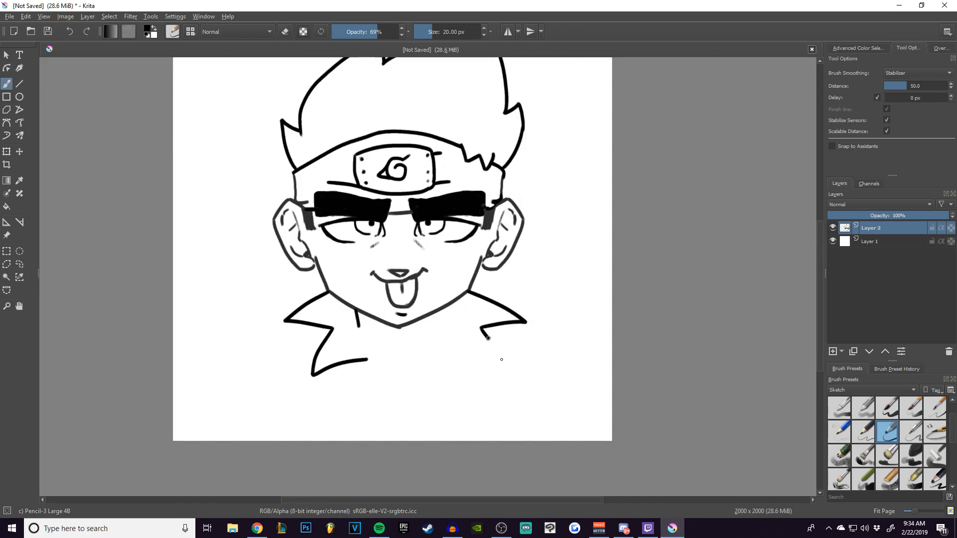
pyautogui.moveTo(487, 338); pyautogui.dragTo(447, 361)
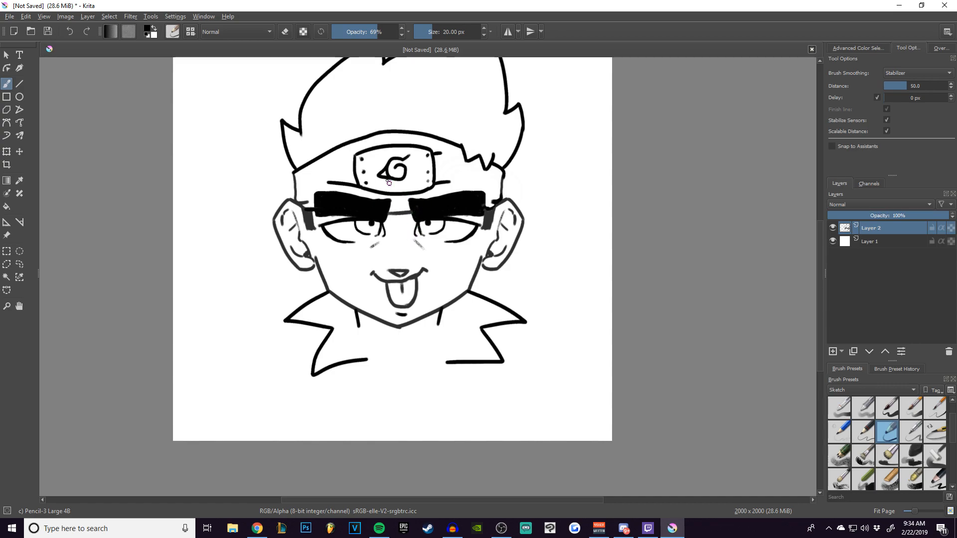
# Clean up the top edges and inner corners of both eyebrows with the 20 px eraser.
pyautogui.press('e')
pyautogui.hotkey('ctrl', '+')
pyautogui.hotkey('ctrl', '+')
pyautogui.hotkey('ctrl', '+')
pyautogui.hotkey('ctrl', '+')
pyautogui.moveTo(376, 166)
pyautogui.mouseDown()
pyautogui.moveTo(396, 204)
pyautogui.moveTo(556, 328)
pyautogui.mouseUp()
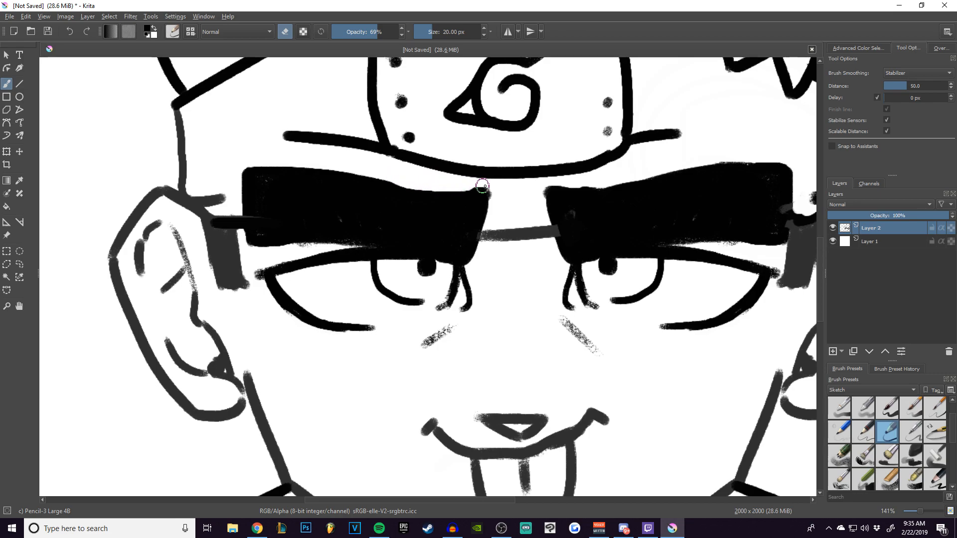
pyautogui.moveTo(445, 185); pyautogui.dragTo(494, 190)
pyautogui.moveTo(588, 210)
pyautogui.mouseDown()
pyautogui.moveTo(512, 205)
pyautogui.moveTo(444, 175)
pyautogui.moveTo(535, 160)
pyautogui.mouseUp()
pyautogui.hotkey('ctrl', 'z')
pyautogui.moveTo(439, 178); pyautogui.dragTo(592, 152)
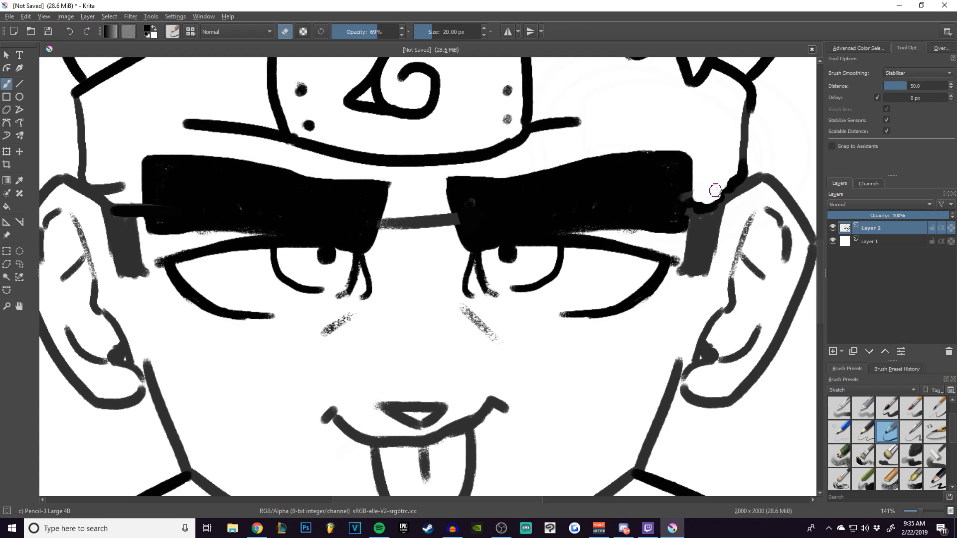
# Check the brush smoothing options in the brush's tool options.
pyautogui.click(860, 47)
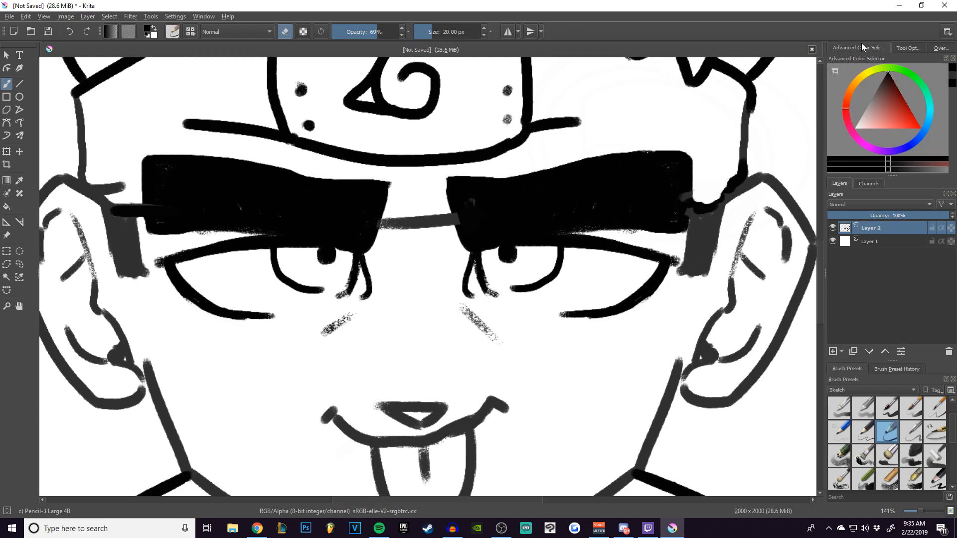
pyautogui.click(906, 48)
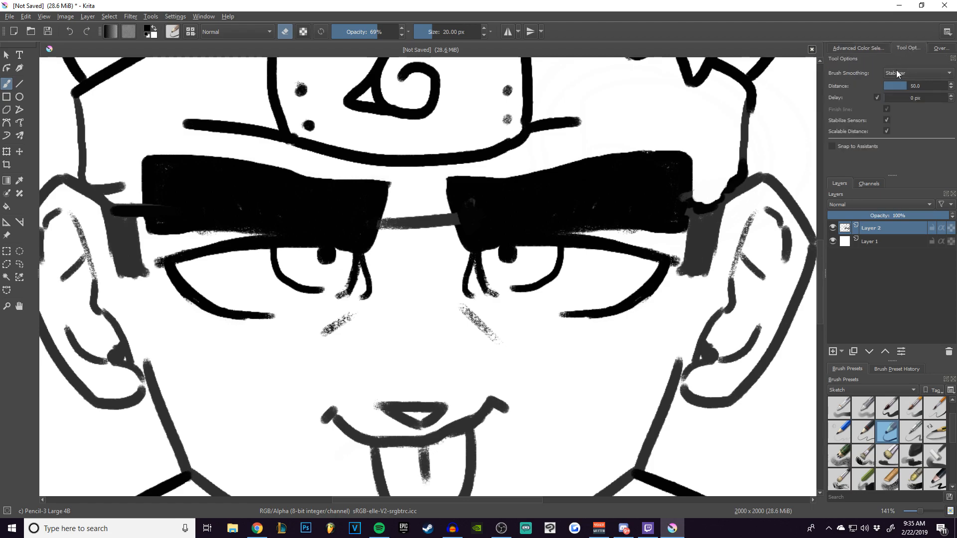
pyautogui.click(894, 73)
pyautogui.click(904, 73)
# Trim the inner edges of both sideburns and paint over the lighter patch on the right-hand eyebrow's inner end.
pyautogui.press('e')
pyautogui.moveTo(736, 179)
pyautogui.mouseDown()
pyautogui.moveTo(708, 181)
pyautogui.moveTo(720, 183)
pyautogui.moveTo(709, 190)
pyautogui.moveTo(731, 189)
pyautogui.moveTo(718, 191)
pyautogui.moveTo(740, 173)
pyautogui.moveTo(702, 207)
pyautogui.moveTo(731, 191)
pyautogui.moveTo(702, 222)
pyautogui.moveTo(686, 213)
pyautogui.moveTo(693, 255)
pyautogui.moveTo(689, 276)
pyautogui.moveTo(685, 258)
pyautogui.moveTo(678, 272)
pyautogui.moveTo(682, 245)
pyautogui.moveTo(678, 283)
pyautogui.mouseUp()
pyautogui.hotkey('ctrl', 'z')
pyautogui.press('e')
pyautogui.moveTo(683, 244); pyautogui.dragTo(680, 275)
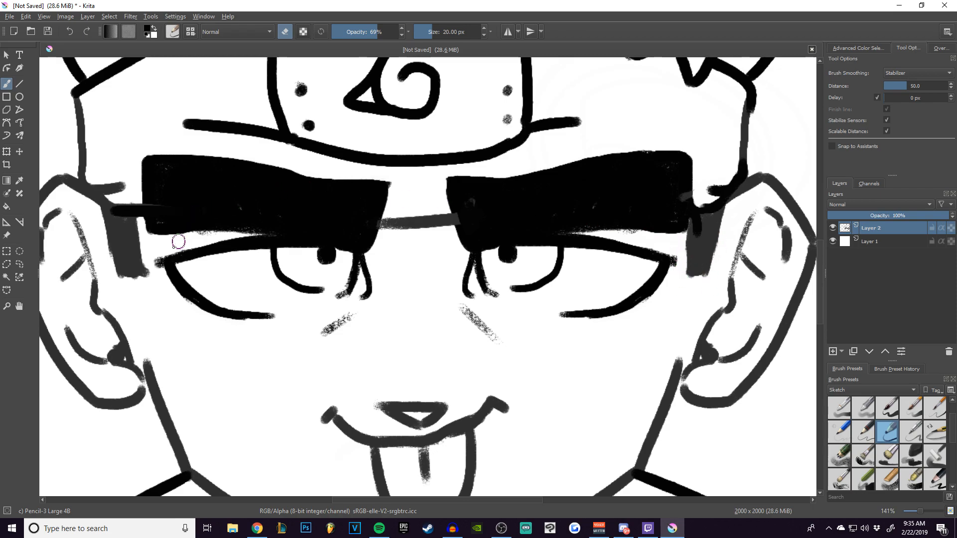
pyautogui.moveTo(143, 236); pyautogui.dragTo(141, 276)
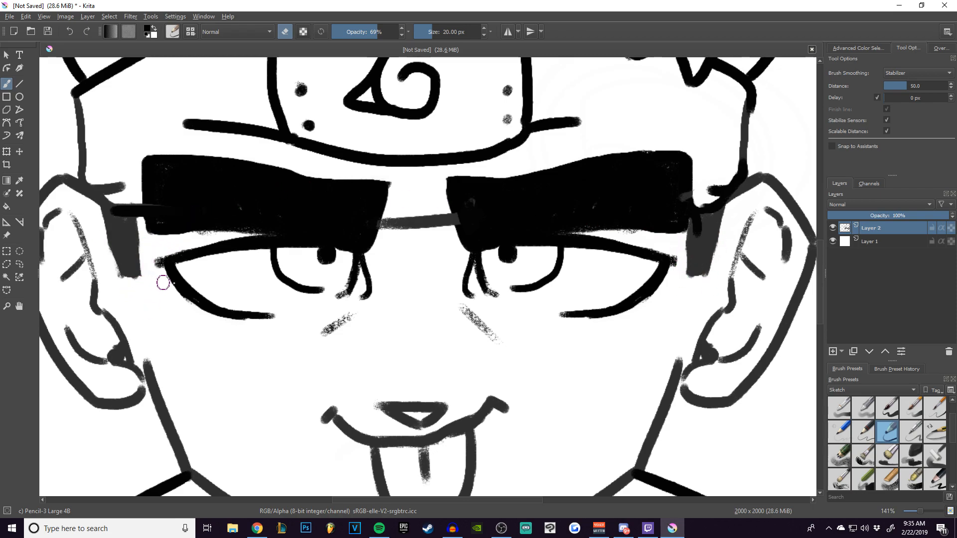
pyautogui.press('e')
pyautogui.moveTo(454, 207); pyautogui.dragTo(482, 201)
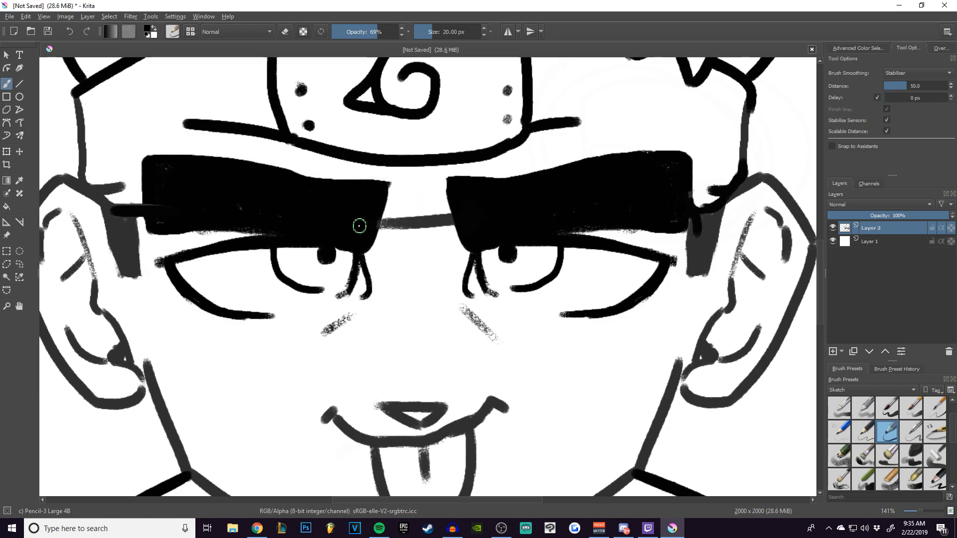
# Extend both neck lines downward below the chin and make the two collar edges meet them.
pyautogui.press('-')
pyautogui.press('-')
pyautogui.press('-')
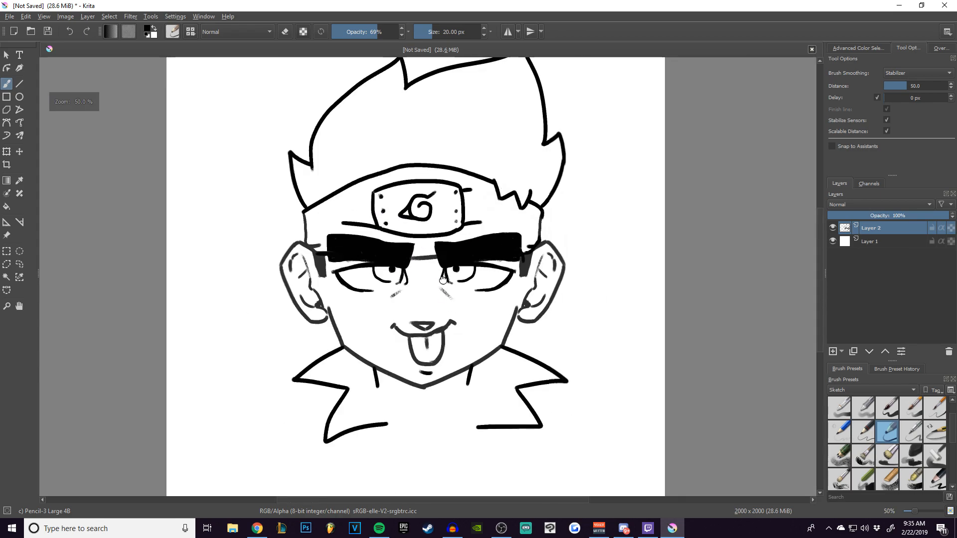
pyautogui.moveTo(443, 281); pyautogui.dragTo(421, 203)
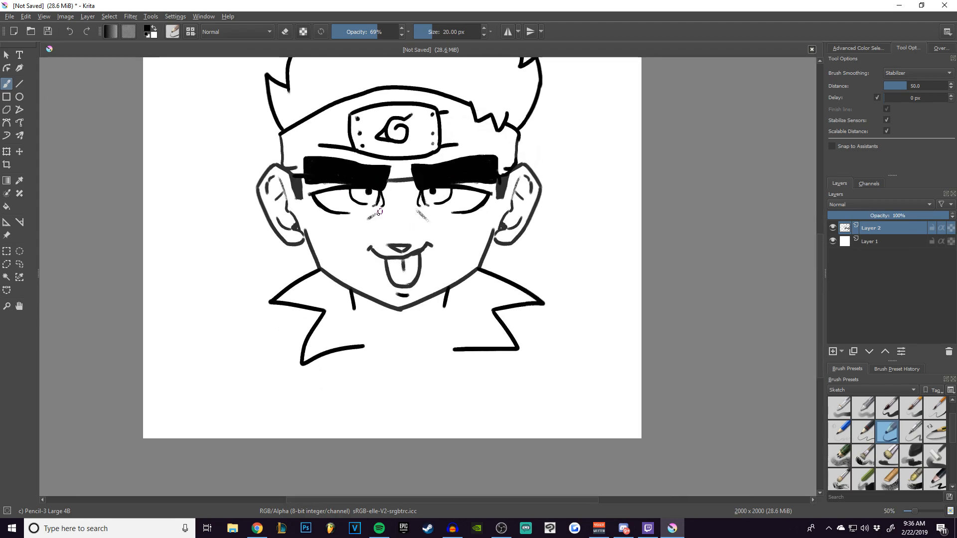
pyautogui.press('+')
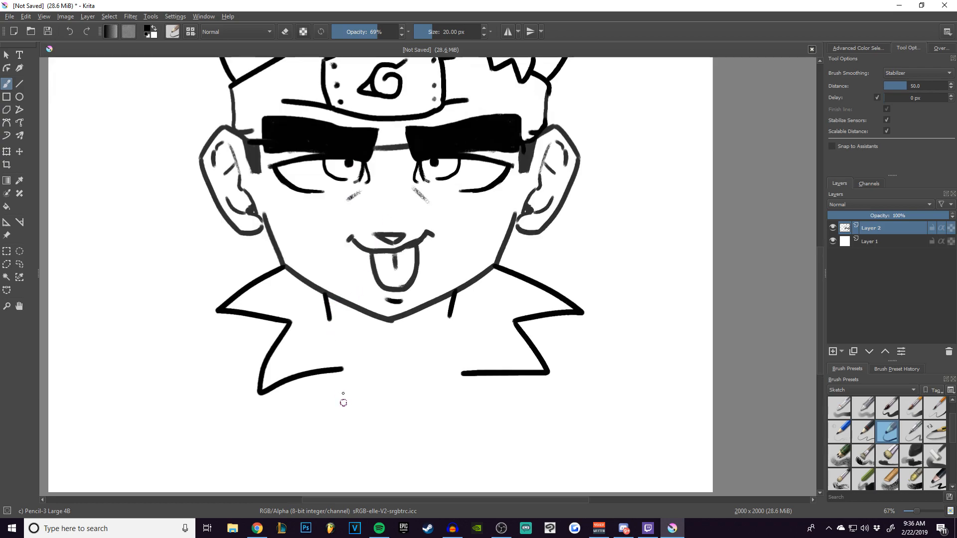
pyautogui.press('e')
pyautogui.moveTo(341, 374); pyautogui.dragTo(336, 362)
pyautogui.moveTo(327, 320); pyautogui.dragTo(339, 438)
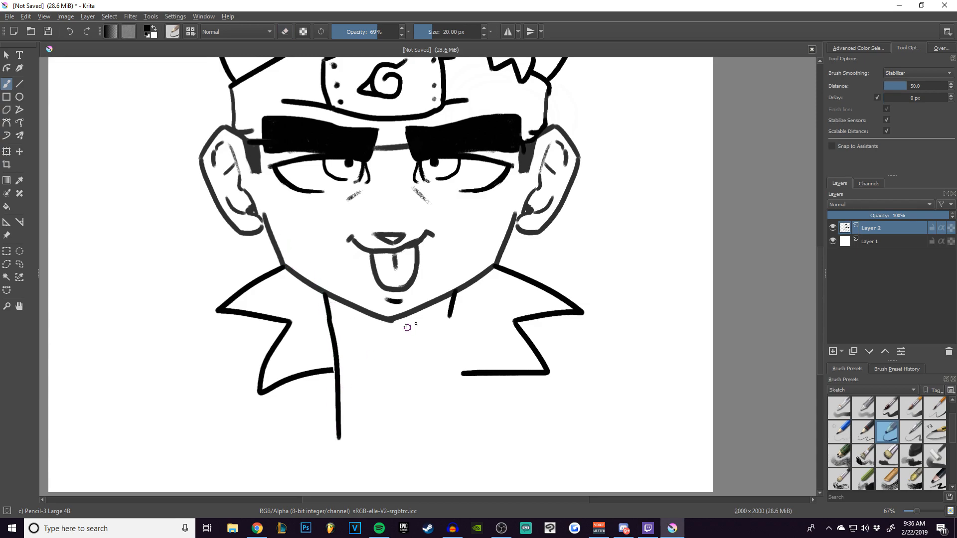
pyautogui.moveTo(454, 297); pyautogui.dragTo(437, 439)
pyautogui.moveTo(464, 373); pyautogui.dragTo(443, 385)
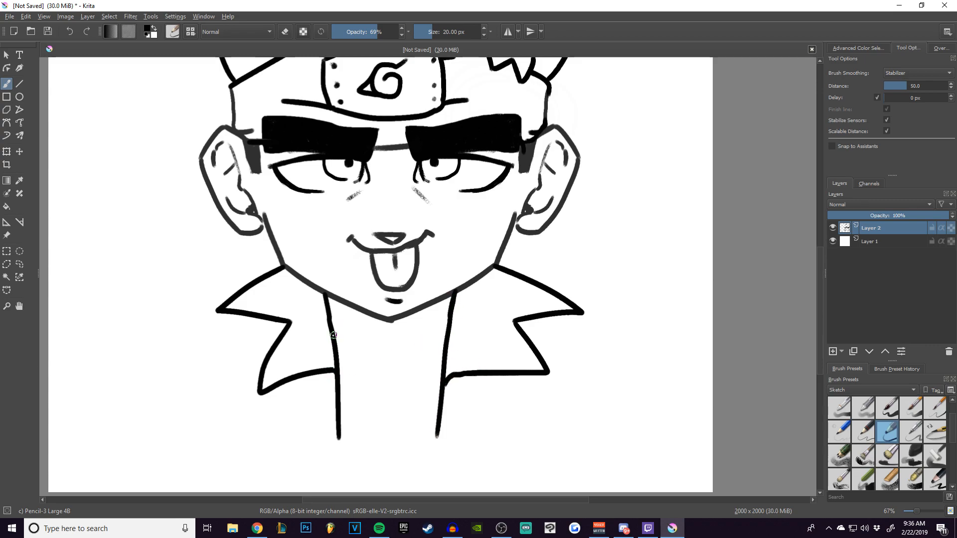
# Draw a curved neckline between the neck lines and a V with a short vertical line below the chin.
pyautogui.moveTo(335, 346)
pyautogui.mouseDown()
pyautogui.moveTo(382, 374)
pyautogui.moveTo(442, 351)
pyautogui.mouseUp()
pyautogui.moveTo(390, 322)
pyautogui.mouseDown()
pyautogui.moveTo(389, 354)
pyautogui.moveTo(382, 329)
pyautogui.moveTo(408, 315)
pyautogui.moveTo(390, 331)
pyautogui.mouseUp()
pyautogui.hotkey('ctrl', 'z')
pyautogui.hotkey('ctrl', 'z')
pyautogui.hotkey('ctrl', 'z')
pyautogui.hotkey('ctrl', 'z')
pyautogui.moveTo(390, 331); pyautogui.dragTo(389, 361)
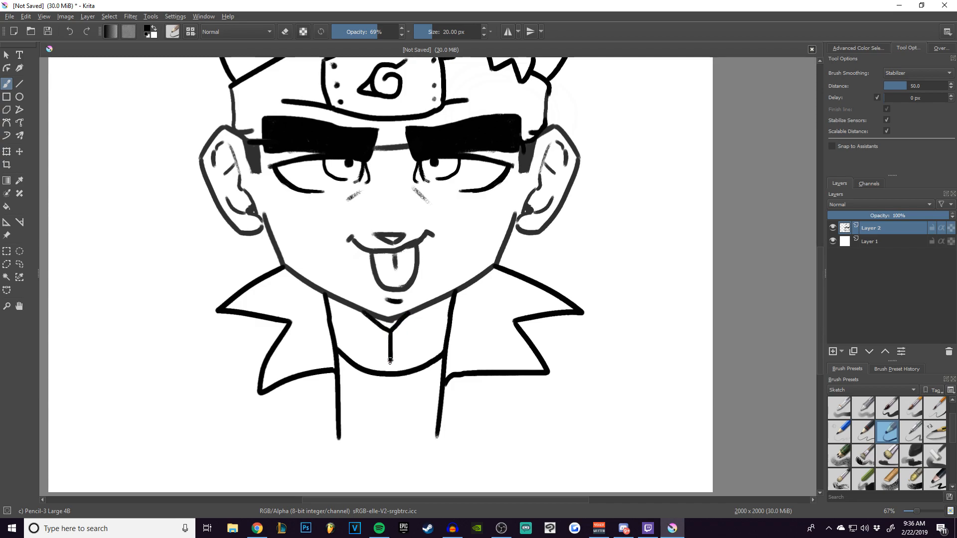
# Draw the left-hand shoulder line, inner sleeve seam and outer sleeve edge of the jacket, running down from the collar.
pyautogui.moveTo(351, 391); pyautogui.dragTo(416, 366)
pyautogui.moveTo(327, 294)
pyautogui.mouseDown()
pyautogui.moveTo(302, 309)
pyautogui.moveTo(310, 365)
pyautogui.mouseUp()
pyautogui.moveTo(301, 306)
pyautogui.mouseDown()
pyautogui.moveTo(289, 315)
pyautogui.moveTo(265, 445)
pyautogui.mouseUp()
pyautogui.moveTo(421, 378)
pyautogui.mouseDown()
pyautogui.moveTo(293, 357)
pyautogui.moveTo(297, 373)
pyautogui.mouseUp()
pyautogui.hotkey('ctrl', '-')
pyautogui.moveTo(450, 289); pyautogui.dragTo(495, 308)
pyautogui.hotkey('ctrl', 'z')
pyautogui.moveTo(495, 308)
pyautogui.mouseDown()
pyautogui.moveTo(511, 407)
pyautogui.moveTo(488, 328)
pyautogui.moveTo(511, 405)
pyautogui.mouseUp()
pyautogui.hotkey('ctrl', 'z')
pyautogui.moveTo(487, 329); pyautogui.dragTo(482, 389)
# Draw a second curved line just below the neckline between the jacket edges with a thinner 15 px brush.
pyautogui.hotkey('ctrl', 'z')
pyautogui.hotkey('ctrl', 'z')
pyautogui.hotkey('ctrl', 'z')
pyautogui.hotkey('ctrl', 'z')
pyautogui.hotkey('ctrl', 'z')
# Draw the right-hand shoulder and outer sleeve edge, the seam lines beside both sleeves and a fold at the right-hand elbow.
pyautogui.moveTo(451, 288); pyautogui.dragTo(483, 304)
pyautogui.moveTo(483, 303); pyautogui.dragTo(495, 309)
pyautogui.moveTo(495, 309); pyautogui.dragTo(510, 405)
pyautogui.moveTo(248, 350)
pyautogui.mouseDown()
pyautogui.moveTo(253, 416)
pyautogui.moveTo(248, 380)
pyautogui.mouseUp()
pyautogui.moveTo(476, 343); pyautogui.dragTo(473, 415)
pyautogui.moveTo(477, 376); pyautogui.dragTo(492, 403)
# Draw a pointed pocket flap with a button and seam on the jacket's left side and a matching flap on its right side.
pyautogui.moveTo(254, 373); pyautogui.dragTo(317, 376)
pyautogui.moveTo(254, 373)
pyautogui.mouseDown()
pyautogui.moveTo(314, 375)
pyautogui.moveTo(254, 389)
pyautogui.moveTo(317, 375)
pyautogui.moveTo(291, 407)
pyautogui.mouseUp()
pyautogui.moveTo(317, 375); pyautogui.dragTo(293, 407)
pyautogui.moveTo(290, 394); pyautogui.dragTo(292, 393)
pyautogui.moveTo(291, 409); pyautogui.dragTo(290, 415)
pyautogui.moveTo(292, 409); pyautogui.dragTo(318, 416)
pyautogui.moveTo(389, 371)
pyautogui.mouseDown()
pyautogui.moveTo(453, 378)
pyautogui.moveTo(396, 378)
pyautogui.moveTo(431, 407)
pyautogui.mouseUp()
pyautogui.moveTo(464, 399); pyautogui.dragTo(431, 407)
# Trim the fold lines at both elbows with an enlarged eraser.
pyautogui.press('e')
pyautogui.press(']')
pyautogui.press(']')
pyautogui.press(']')
pyautogui.press(']')
pyautogui.press(']')
pyautogui.press(']')
pyautogui.press(']')
pyautogui.press(']')
pyautogui.press(']')
pyautogui.press(']')
pyautogui.press(']')
pyautogui.moveTo(490, 386)
pyautogui.mouseDown()
pyautogui.moveTo(491, 363)
pyautogui.moveTo(493, 404)
pyautogui.mouseUp()
pyautogui.moveTo(489, 365); pyautogui.dragTo(478, 374)
pyautogui.moveTo(243, 366)
pyautogui.mouseDown()
pyautogui.moveTo(237, 401)
pyautogui.moveTo(242, 365)
pyautogui.mouseUp()
pyautogui.press('e')
pyautogui.press('[')
pyautogui.press('[')
pyautogui.press('[')
pyautogui.press('[')
pyautogui.press('[')
pyautogui.press('[')
pyautogui.press('[')
pyautogui.press('[')
pyautogui.moveTo(360, 337); pyautogui.dragTo(394, 320)
pyautogui.hotkey('ctrl', 'z')
pyautogui.moveTo(317, 326); pyautogui.dragTo(395, 328)
# Add fold lines along both lower sleeves and outline the chest panels between the jacket edges.
pyautogui.moveTo(250, 384); pyautogui.dragTo(244, 416)
pyautogui.moveTo(479, 375); pyautogui.dragTo(485, 416)
pyautogui.moveTo(351, 341)
pyautogui.mouseDown()
pyautogui.moveTo(319, 386)
pyautogui.moveTo(390, 388)
pyautogui.mouseUp()
pyautogui.press('e')
pyautogui.press('e')
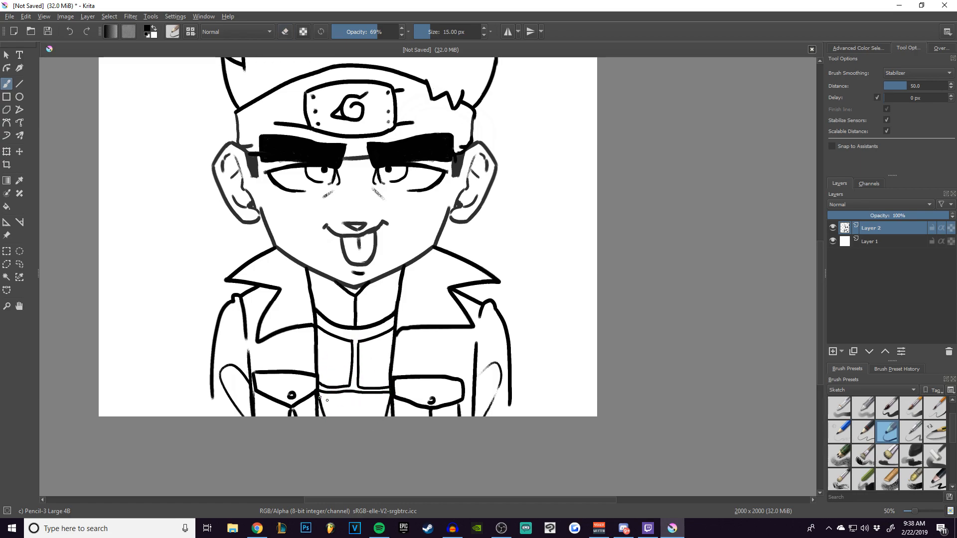
# Draw horizontal band lines below the chest panels and short fold lines across the neck.
pyautogui.moveTo(327, 400); pyautogui.dragTo(386, 398)
pyautogui.hotkey('ctrl', 'z')
pyautogui.moveTo(320, 398)
pyautogui.mouseDown()
pyautogui.moveTo(385, 397)
pyautogui.moveTo(365, 401)
pyautogui.moveTo(390, 398)
pyautogui.mouseUp()
pyautogui.moveTo(324, 411); pyautogui.dragTo(383, 411)
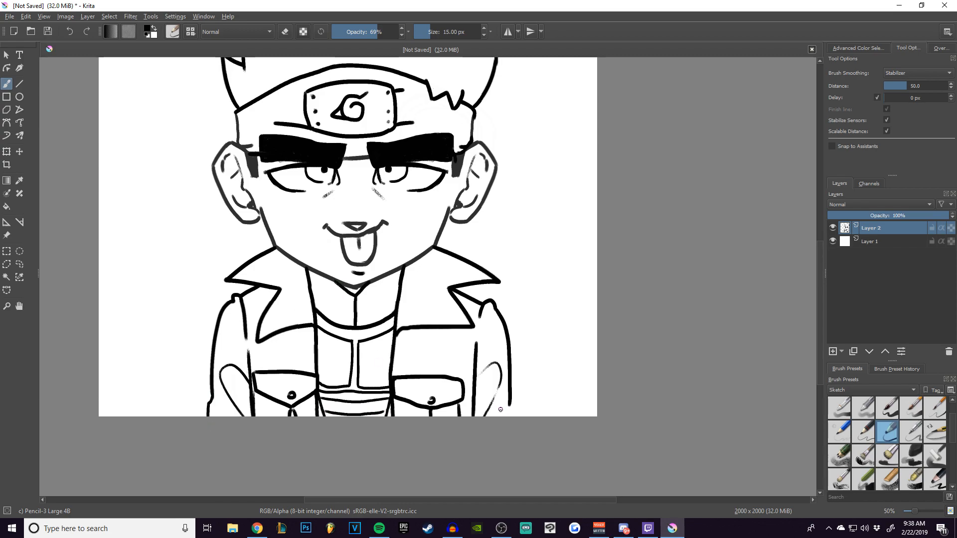
pyautogui.moveTo(334, 300); pyautogui.dragTo(384, 293)
pyautogui.hotkey('ctrl', '-')
pyautogui.hotkey('ctrl', '-')
pyautogui.hotkey('ctrl', '+')
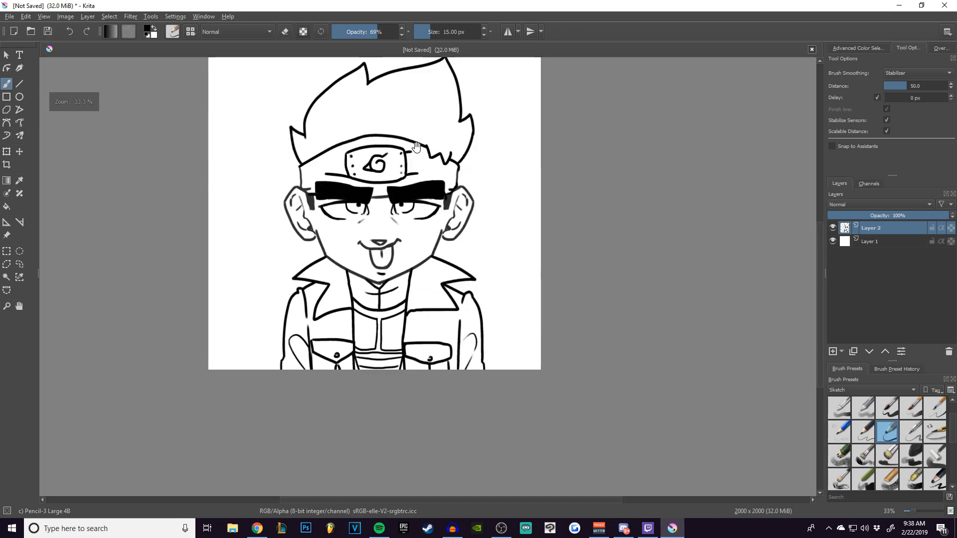
pyautogui.moveTo(400, 134); pyautogui.dragTo(384, 172)
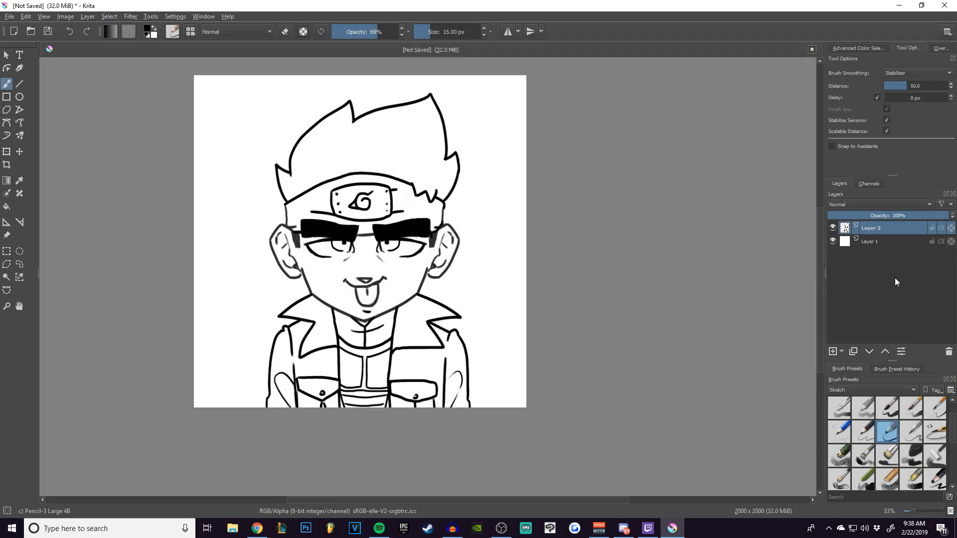
# Add a paint layer directly above Layer 1 and choose a dark purple as the fill colour.
pyautogui.click(846, 243)
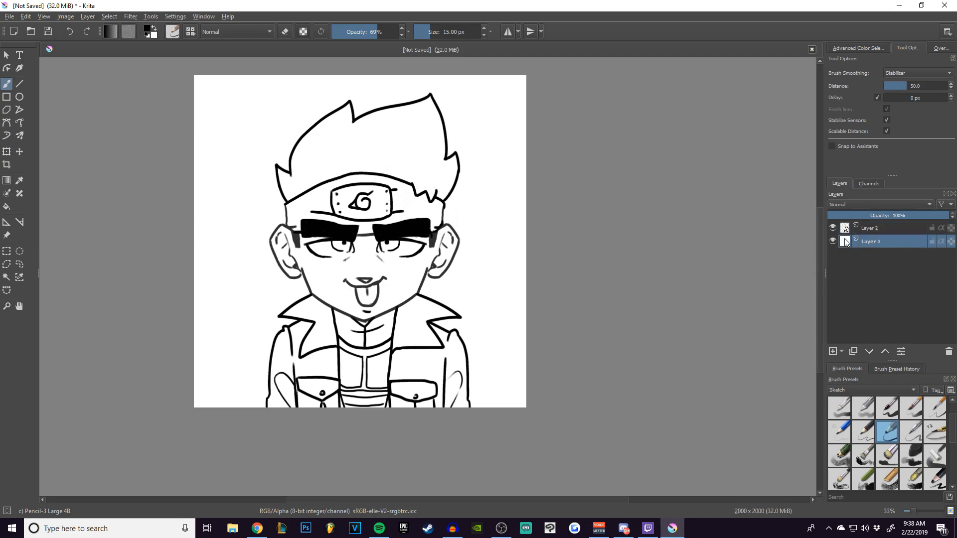
pyautogui.click(833, 352)
pyautogui.click(11, 211)
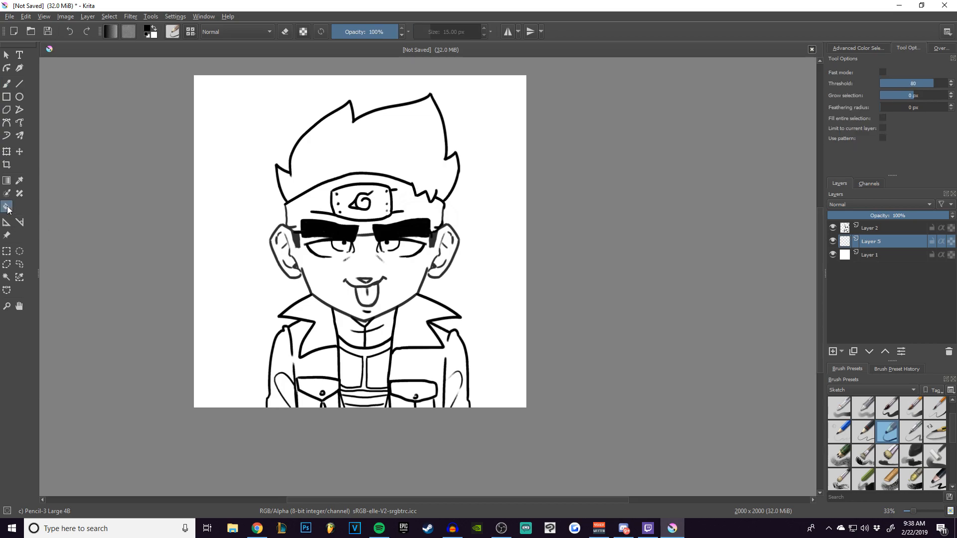
pyautogui.click(849, 48)
pyautogui.click(878, 150)
pyautogui.moveTo(889, 102); pyautogui.dragTo(890, 94)
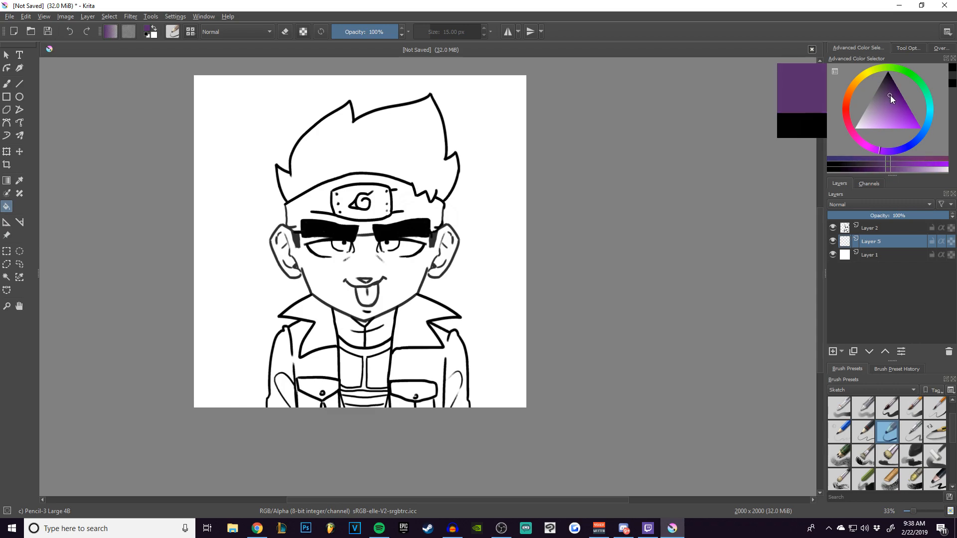
# Fill both halves of the jacket, including collar, sleeves and pockets, settling on a darker shade of purple.
pyautogui.click(417, 331)
pyautogui.click(424, 370)
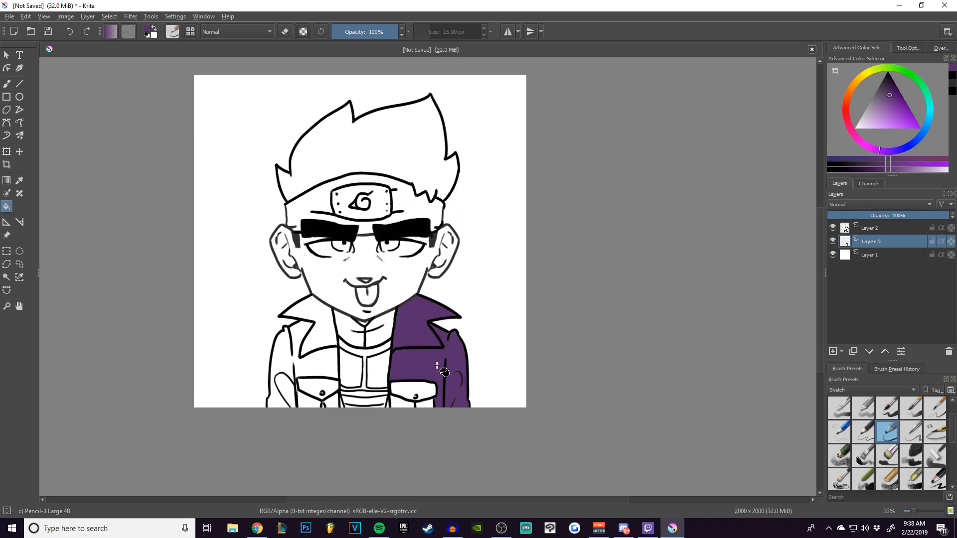
pyautogui.click(887, 89)
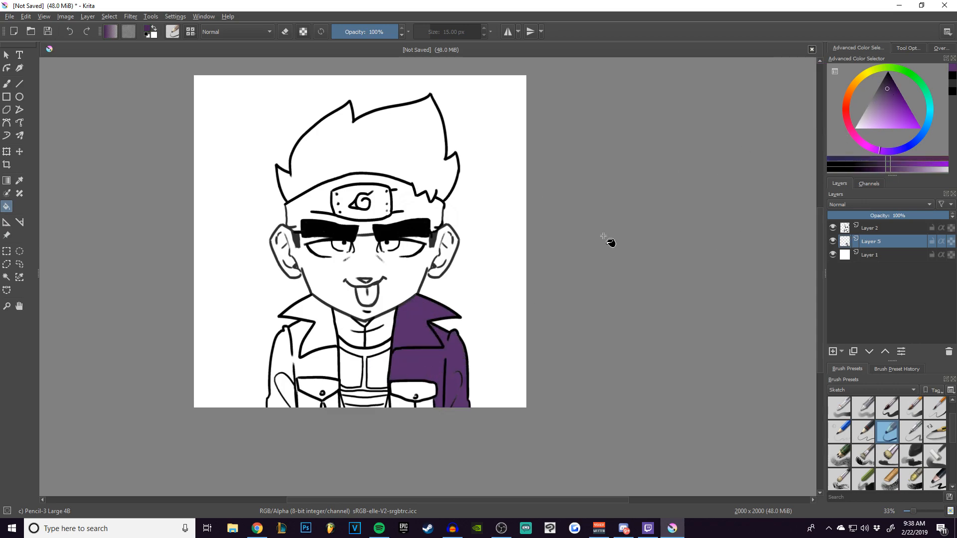
pyautogui.click(433, 344)
pyautogui.click(302, 339)
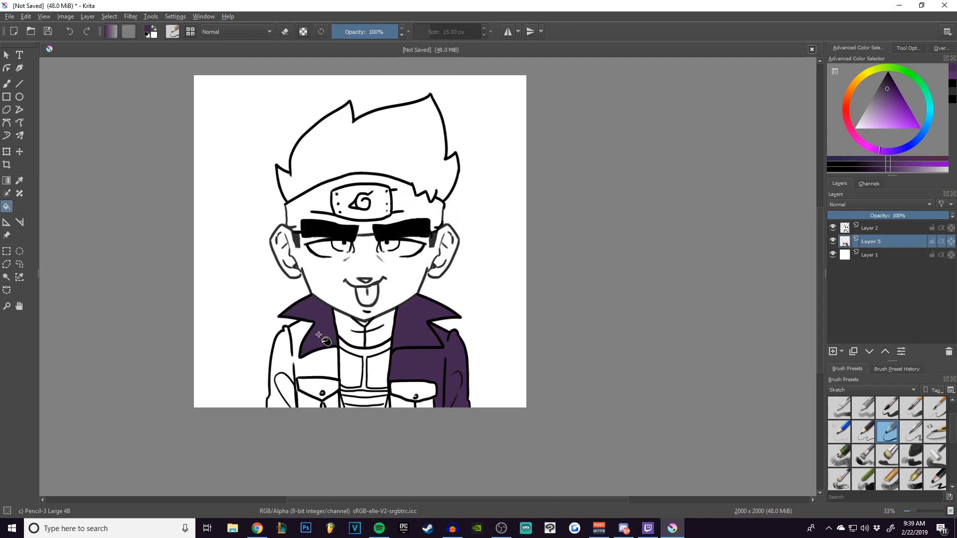
pyautogui.click(323, 342)
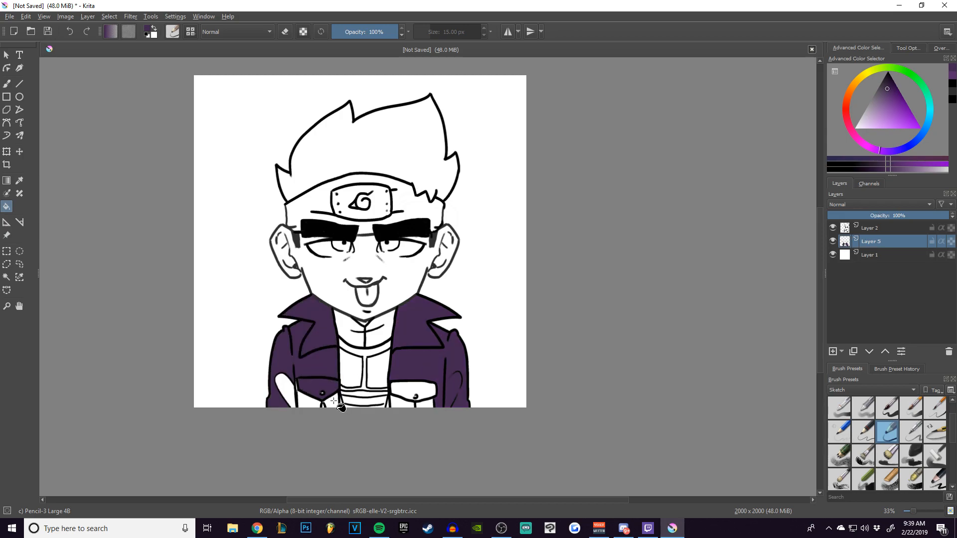
pyautogui.click(285, 387)
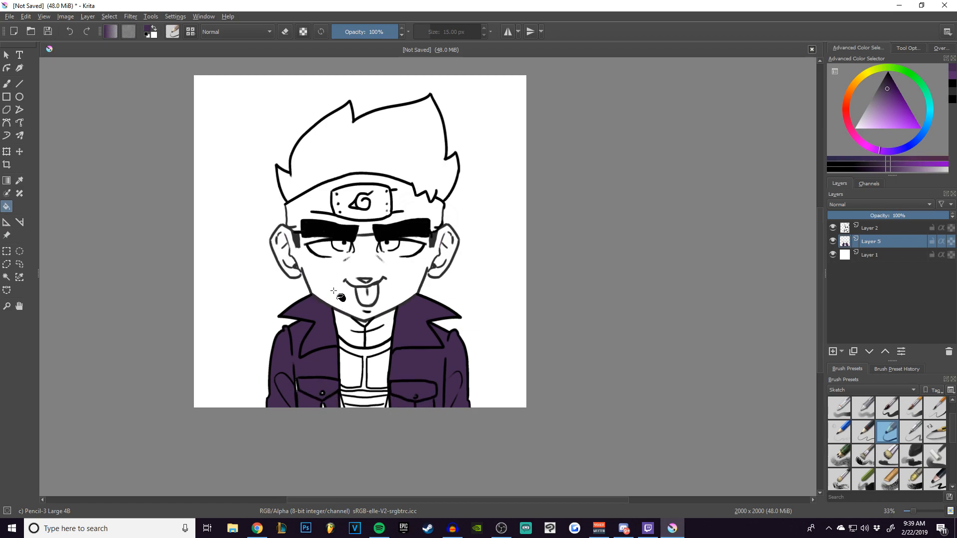
# Paint over the remaining white gaps in the jacket with a larger purple brush and set brush smoothing to None.
pyautogui.press('b')
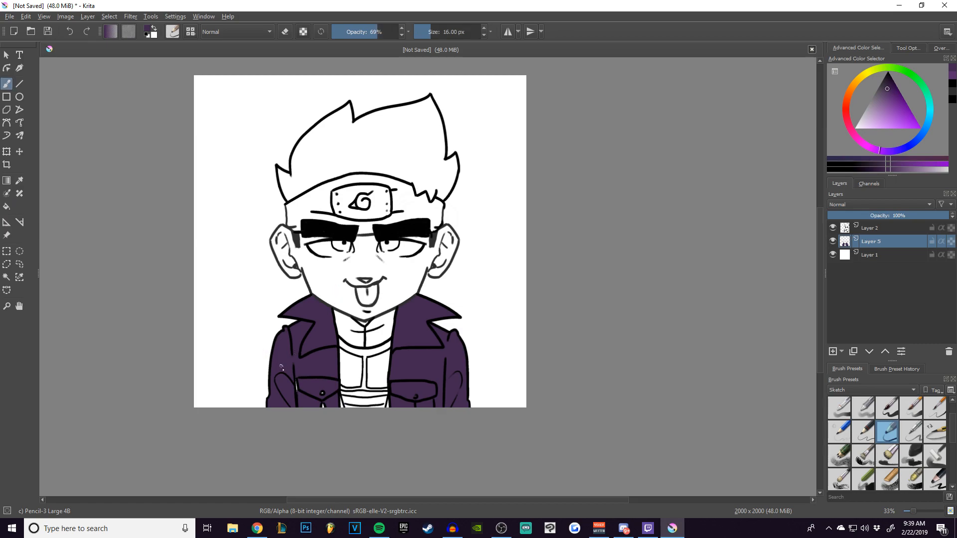
pyautogui.press(']')
pyautogui.press(']')
pyautogui.press(']')
pyautogui.press(']')
pyautogui.press(']')
pyautogui.press(']')
pyautogui.press(']')
pyautogui.moveTo(297, 385); pyautogui.dragTo(298, 400)
pyautogui.click(907, 48)
pyautogui.click(912, 72)
pyautogui.click(900, 41)
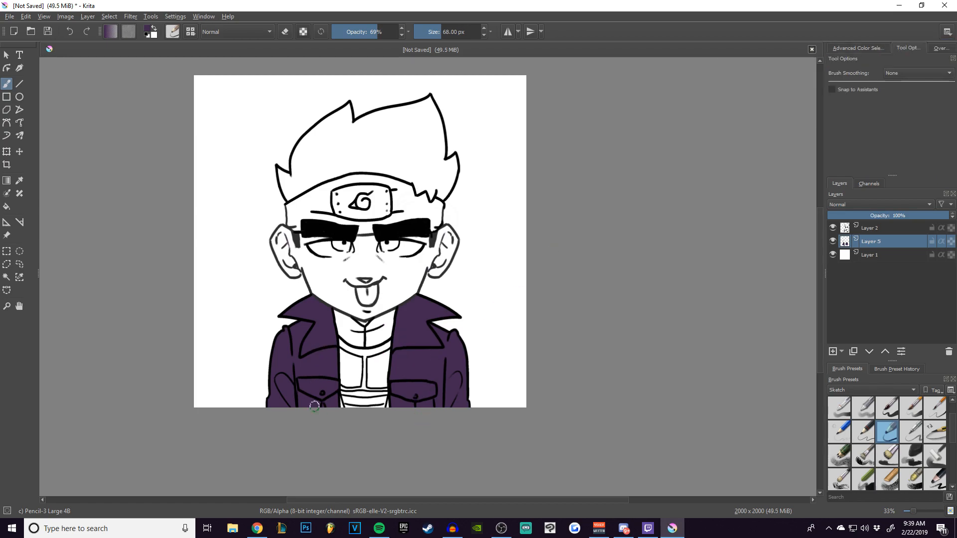
pyautogui.press(']')
pyautogui.scroll(1, 396, 317)
pyautogui.scroll(1, 469, 269)
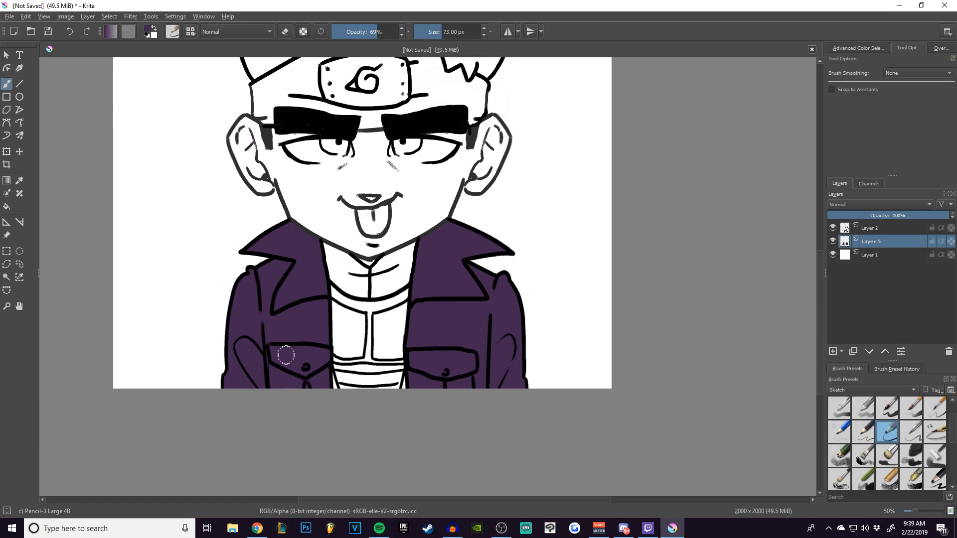
pyautogui.scroll(1, 461, 244)
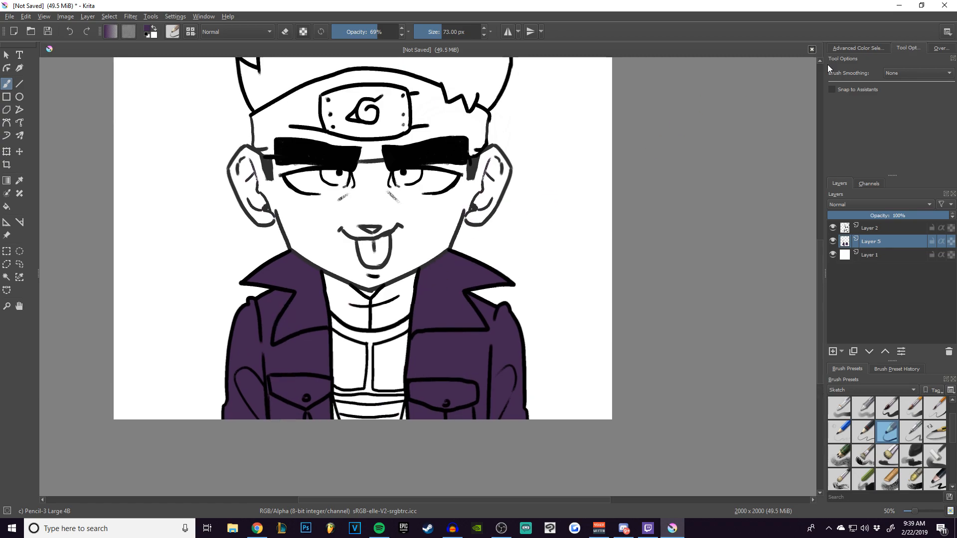
# Choose a light peach skin colour, try a fill with it and undo that fill.
pyautogui.click(860, 48)
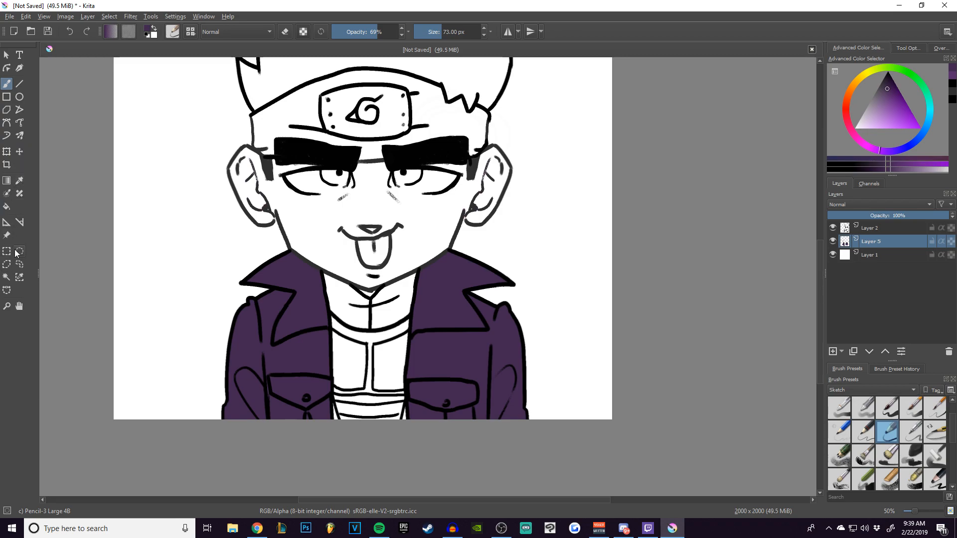
pyautogui.click(7, 207)
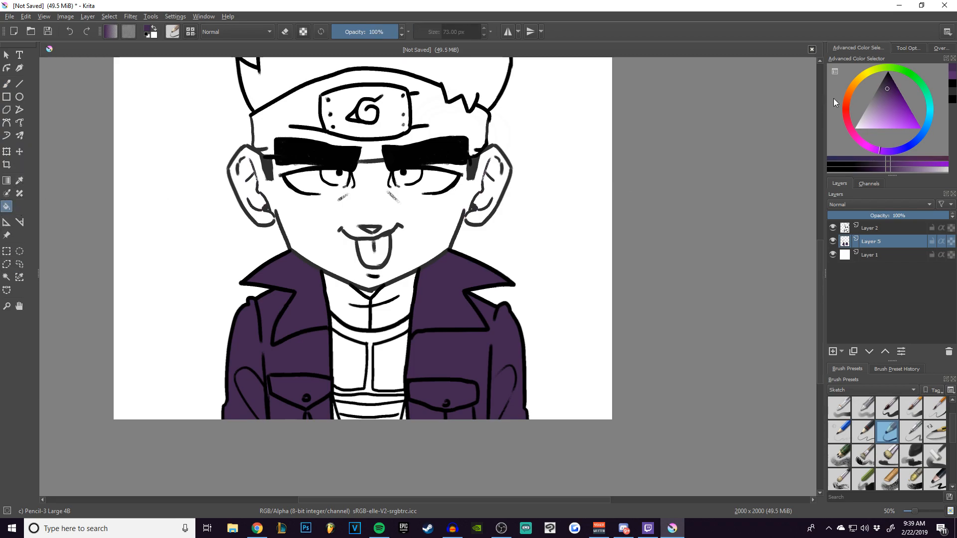
pyautogui.moveTo(863, 76)
pyautogui.mouseDown()
pyautogui.moveTo(852, 85)
pyautogui.moveTo(890, 90)
pyautogui.moveTo(881, 124)
pyautogui.mouseUp()
pyautogui.click(892, 166)
pyautogui.click(853, 90)
pyautogui.click(878, 120)
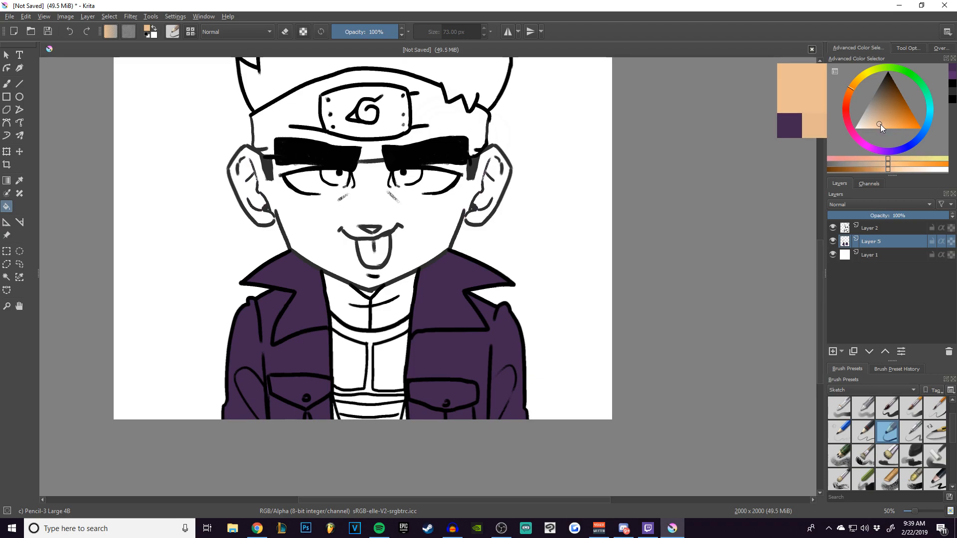
pyautogui.click(587, 199)
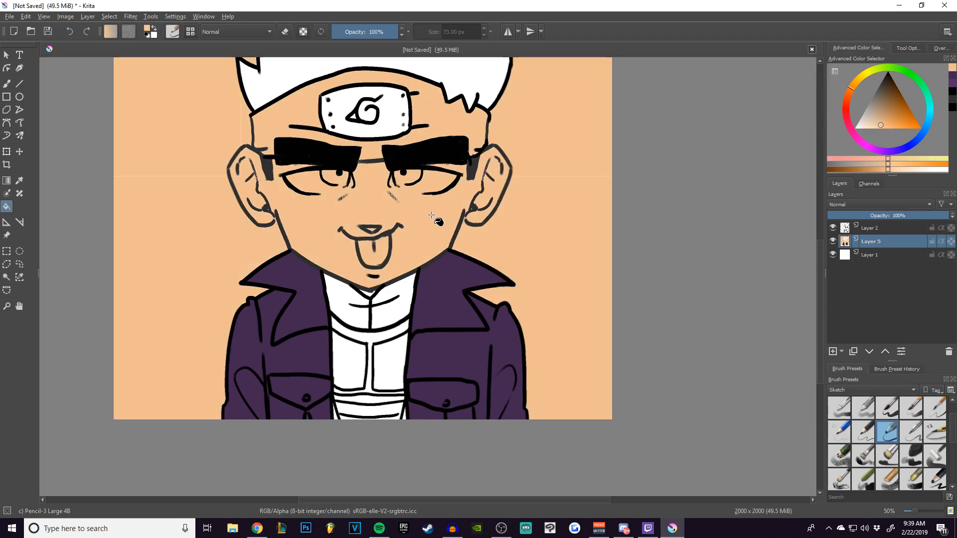
pyautogui.hotkey('ctrl', 'z')
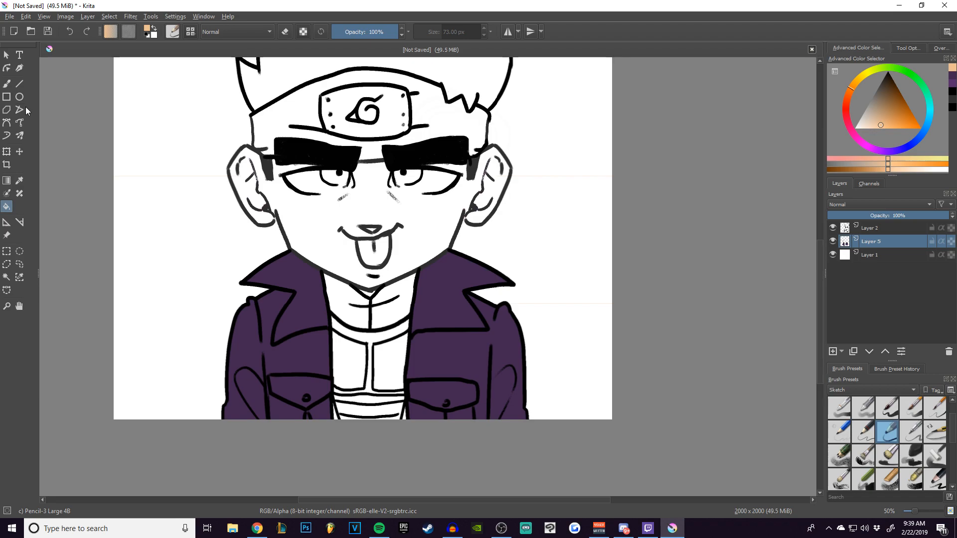
# Paint the face, ears and lower forehead peach with the brush, enlarging it to 135 px for the bigger areas.
pyautogui.press('b')
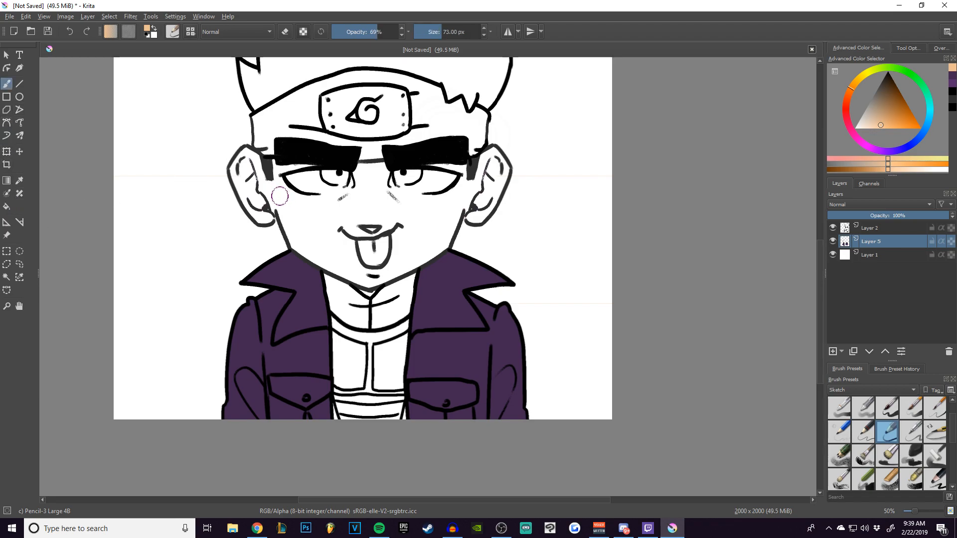
pyautogui.moveTo(268, 216)
pyautogui.mouseDown()
pyautogui.moveTo(279, 207)
pyautogui.moveTo(293, 240)
pyautogui.moveTo(350, 274)
pyautogui.mouseUp()
pyautogui.moveTo(269, 201)
pyautogui.mouseDown()
pyautogui.moveTo(260, 210)
pyautogui.moveTo(246, 197)
pyautogui.moveTo(261, 184)
pyautogui.moveTo(267, 224)
pyautogui.moveTo(246, 219)
pyautogui.moveTo(264, 202)
pyautogui.moveTo(272, 234)
pyautogui.moveTo(294, 239)
pyautogui.moveTo(307, 188)
pyautogui.moveTo(369, 222)
pyautogui.moveTo(364, 180)
pyautogui.mouseUp()
pyautogui.moveTo(481, 199)
pyautogui.mouseDown()
pyautogui.moveTo(476, 215)
pyautogui.moveTo(498, 194)
pyautogui.moveTo(508, 208)
pyautogui.moveTo(473, 256)
pyautogui.moveTo(492, 241)
pyautogui.moveTo(485, 258)
pyautogui.moveTo(502, 227)
pyautogui.moveTo(496, 244)
pyautogui.moveTo(464, 240)
pyautogui.mouseUp()
pyautogui.press(']')
pyautogui.press(']')
pyautogui.press(']')
pyautogui.press(']')
pyautogui.press(']')
pyautogui.press(']')
pyautogui.press(']')
pyautogui.press(']')
pyautogui.press(']')
pyautogui.moveTo(456, 206)
pyautogui.mouseDown()
pyautogui.moveTo(309, 245)
pyautogui.moveTo(320, 273)
pyautogui.moveTo(362, 316)
pyautogui.moveTo(437, 280)
pyautogui.moveTo(430, 289)
pyautogui.moveTo(455, 234)
pyautogui.moveTo(421, 217)
pyautogui.moveTo(331, 249)
pyautogui.moveTo(371, 269)
pyautogui.moveTo(418, 225)
pyautogui.moveTo(457, 218)
pyautogui.mouseUp()
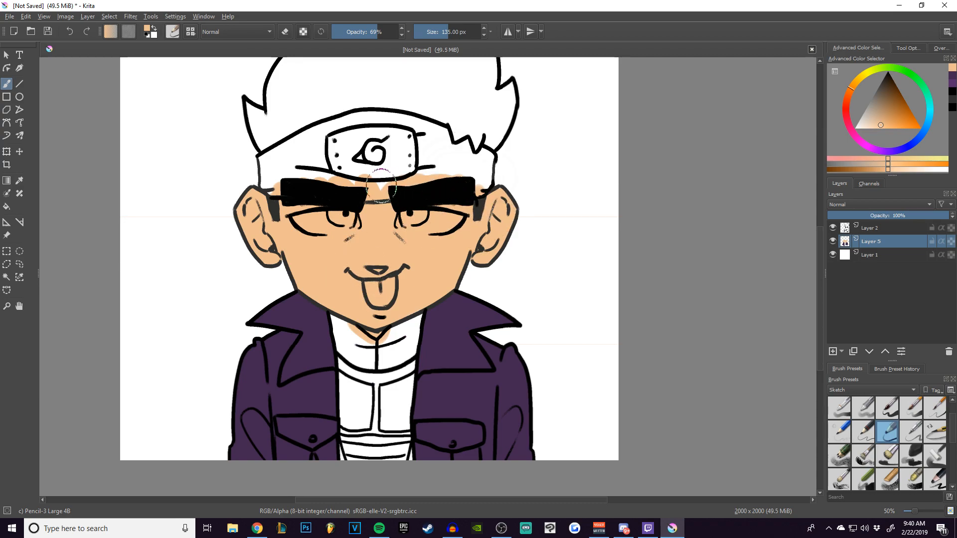
# Choose a dark purplish grey and fill the high collar around the neck with it.
pyautogui.click(884, 92)
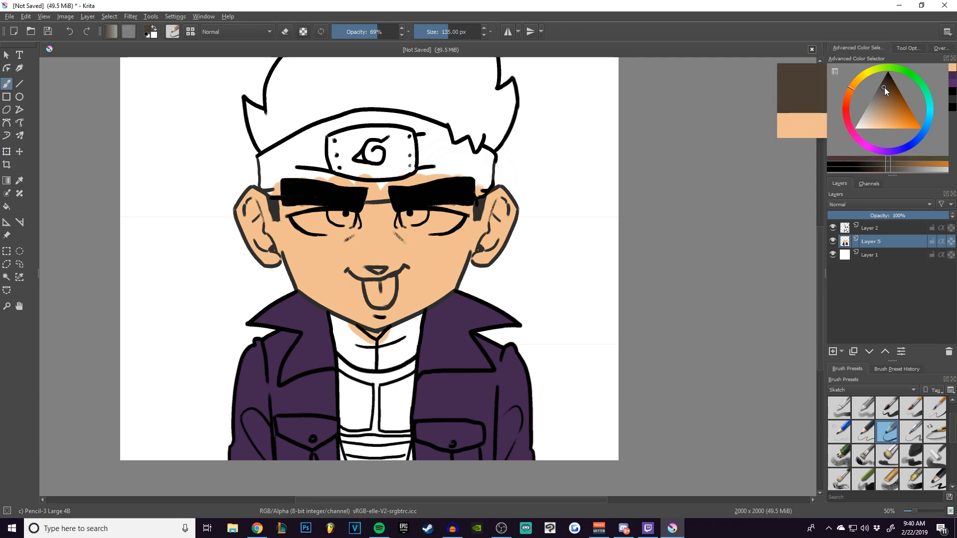
pyautogui.click(952, 84)
pyautogui.moveTo(889, 91); pyautogui.dragTo(880, 88)
pyautogui.press('f')
pyautogui.click(363, 351)
pyautogui.click(363, 334)
pyautogui.click(365, 338)
pyautogui.click(396, 343)
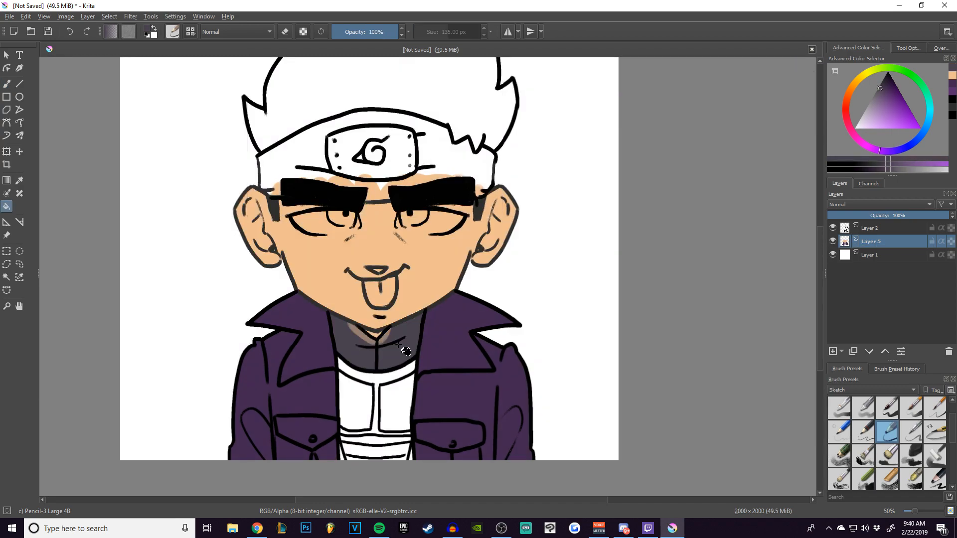
# Paint over the leftover peach patches below the chin in dark grey with a 68 px brush.
pyautogui.press('b')
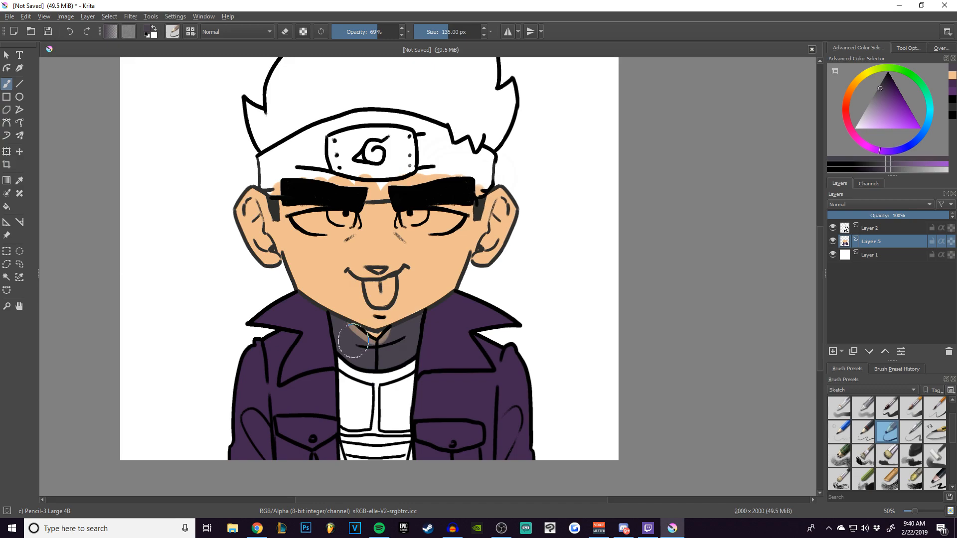
pyautogui.press('[')
pyautogui.press('[')
pyautogui.press('[')
pyautogui.press('[')
pyautogui.press('[')
pyautogui.press('[')
pyautogui.moveTo(351, 329)
pyautogui.mouseDown()
pyautogui.moveTo(369, 344)
pyautogui.moveTo(390, 332)
pyautogui.mouseUp()
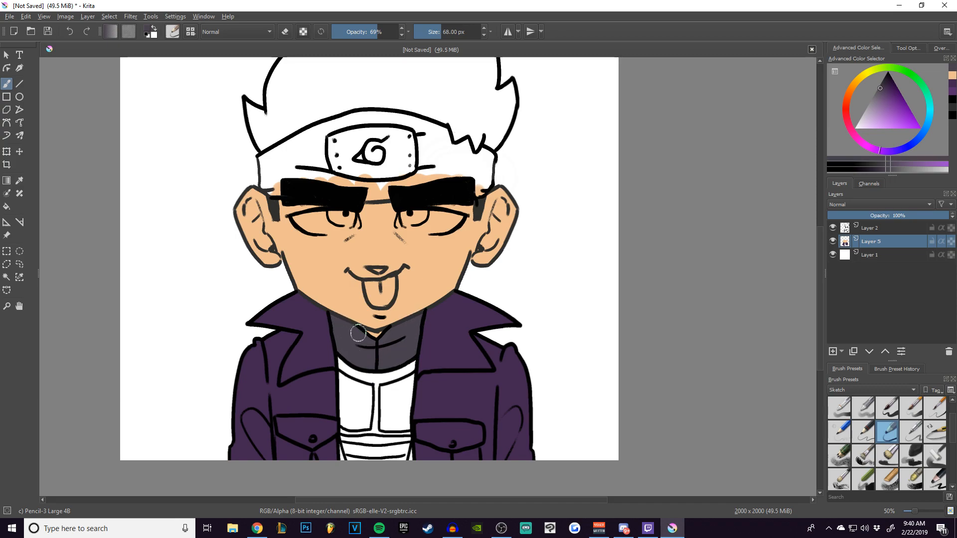
# Fill the chest panels and the shirt area around them with a pale lavender.
pyautogui.moveTo(870, 114); pyautogui.dragTo(847, 122)
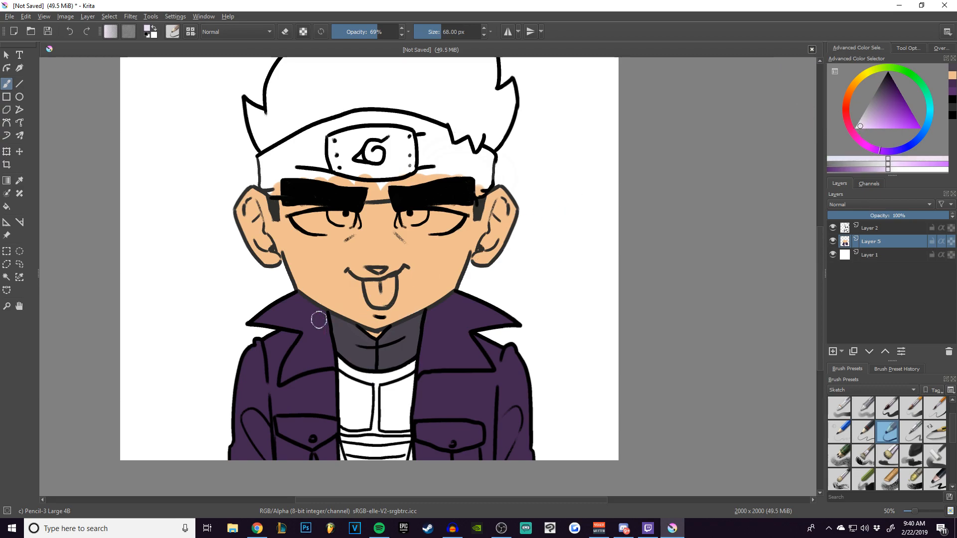
pyautogui.click(6, 206)
pyautogui.click(368, 376)
pyautogui.click(368, 399)
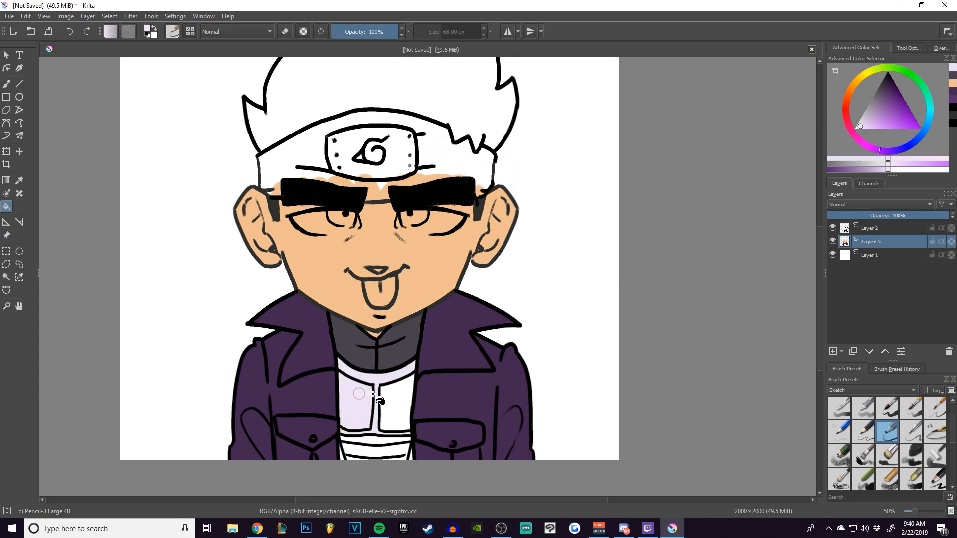
pyautogui.click(395, 404)
pyautogui.click(370, 442)
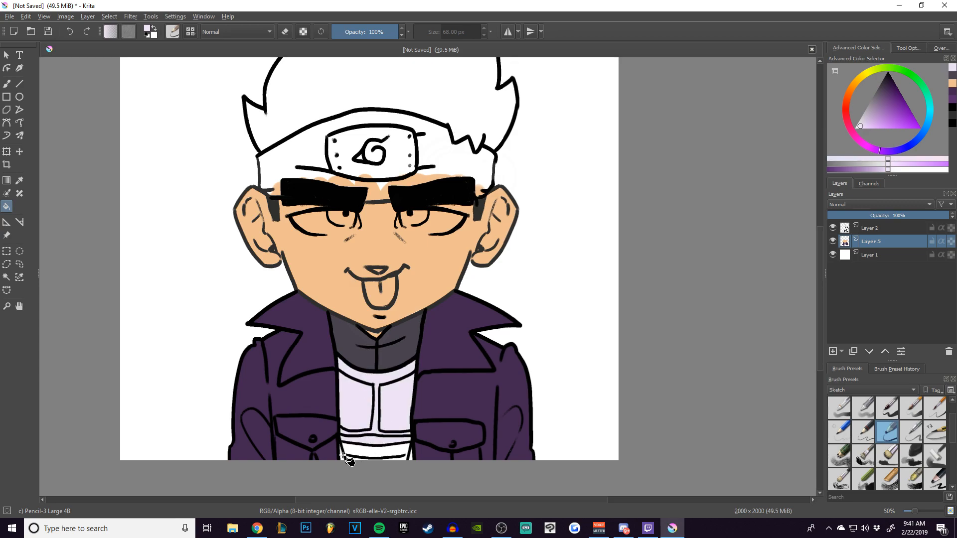
# Undo the stray fill at the shirt's lower edge and fill the headband's metal plate with the pale lavender.
pyautogui.click(411, 459)
pyautogui.hotkey('ctrl', 'z')
pyautogui.click(399, 153)
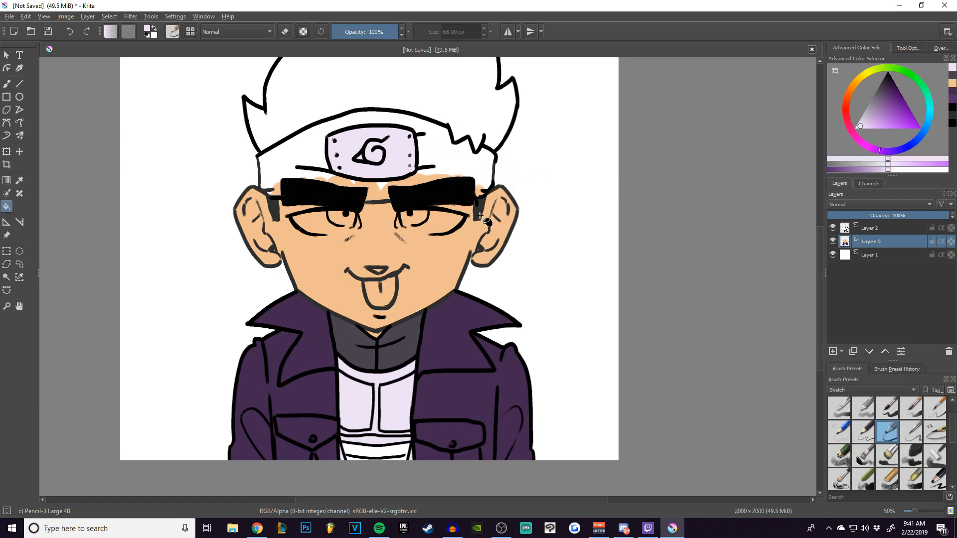
# Choose a muted gold and fill the horizontal bands below the chest panels with it.
pyautogui.click(860, 75)
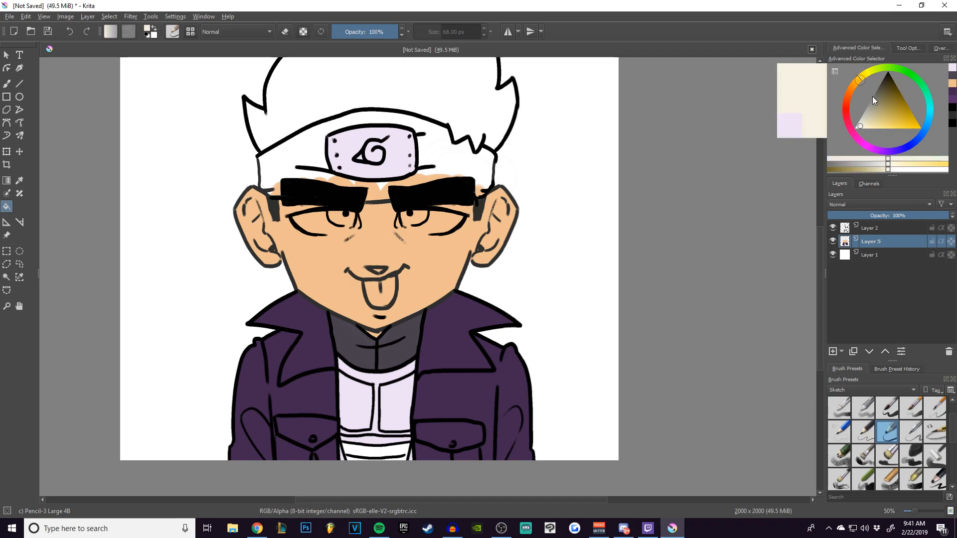
pyautogui.click(874, 112)
pyautogui.moveTo(880, 113); pyautogui.dragTo(886, 118)
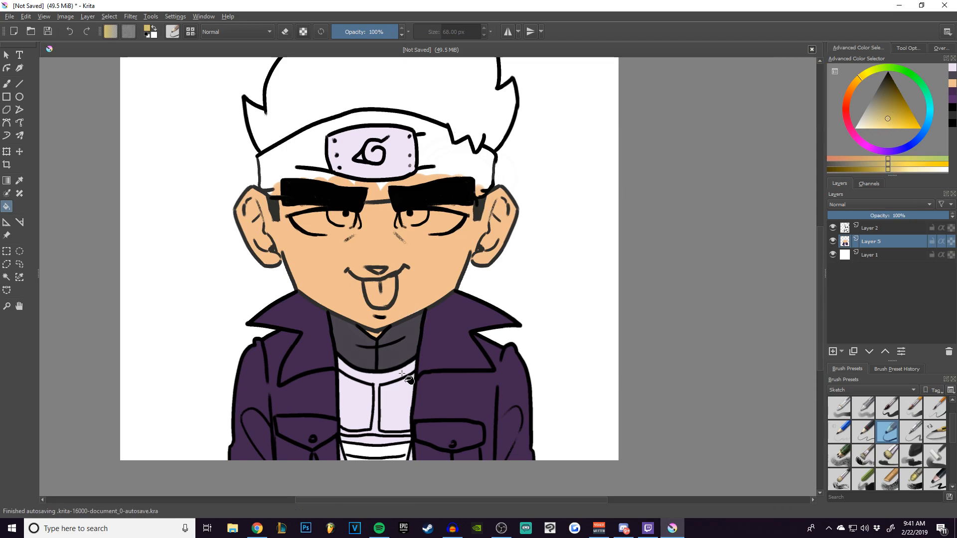
pyautogui.click(374, 440)
pyautogui.click(392, 455)
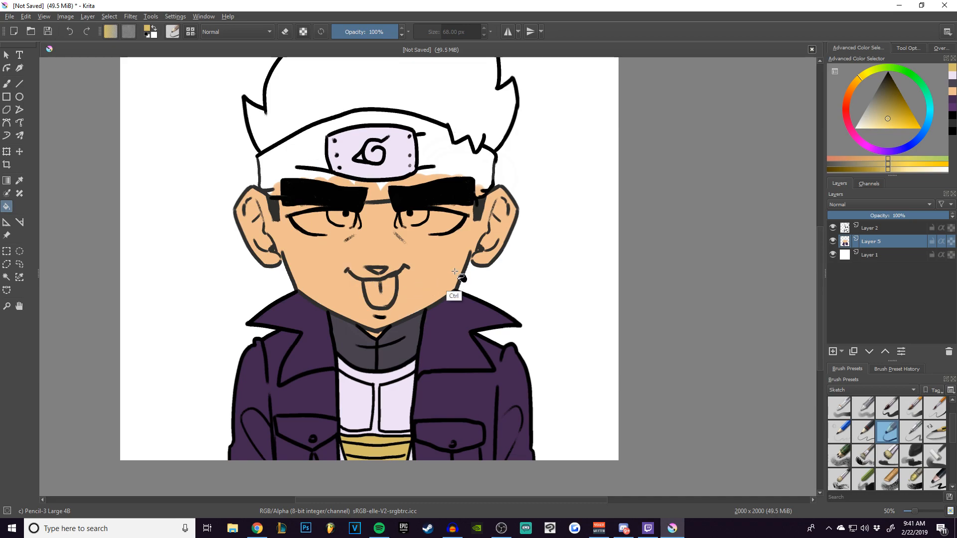
# Sample the jacket's purple and choose a slightly darker shade of it as the painting colour.
pyautogui.keyDown('ctrl'); pyautogui.click(454, 330); pyautogui.keyUp('ctrl')
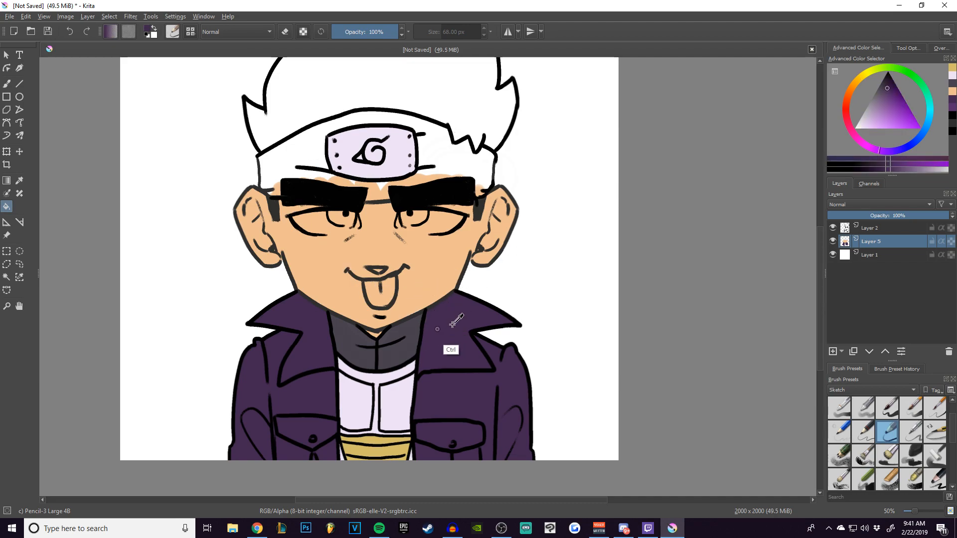
pyautogui.press('b')
pyautogui.moveTo(431, 321); pyautogui.dragTo(431, 320)
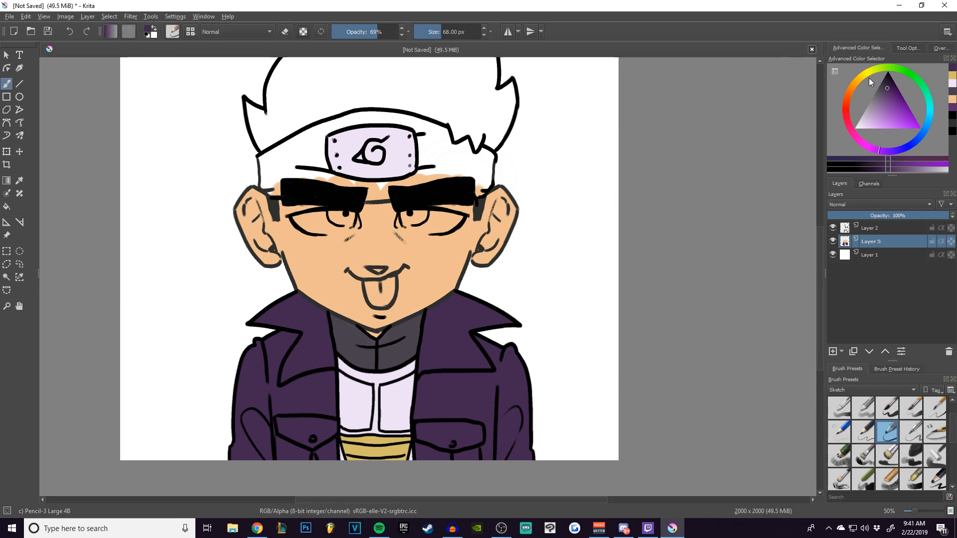
pyautogui.click(887, 84)
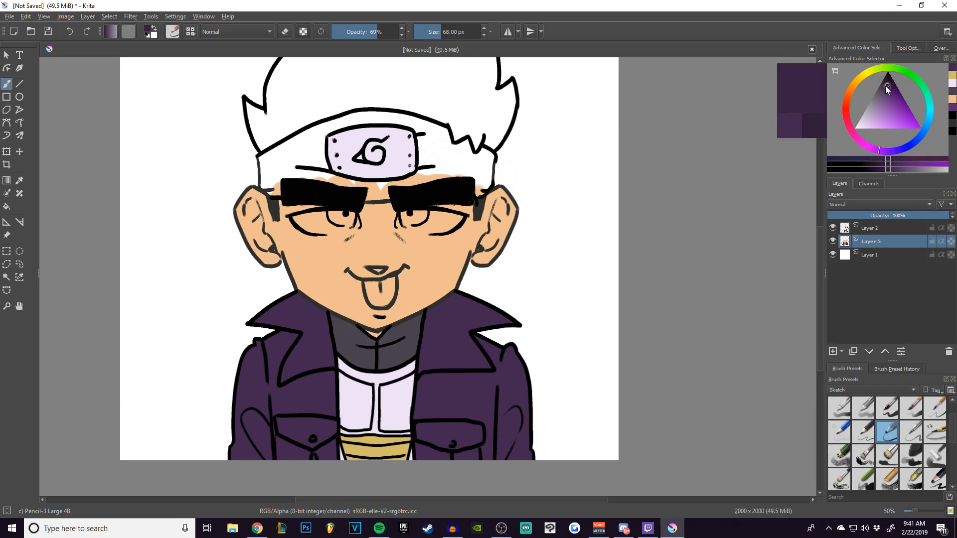
# Try to fill the headband with the dark purple, and undo the fill.
pyautogui.click(7, 206)
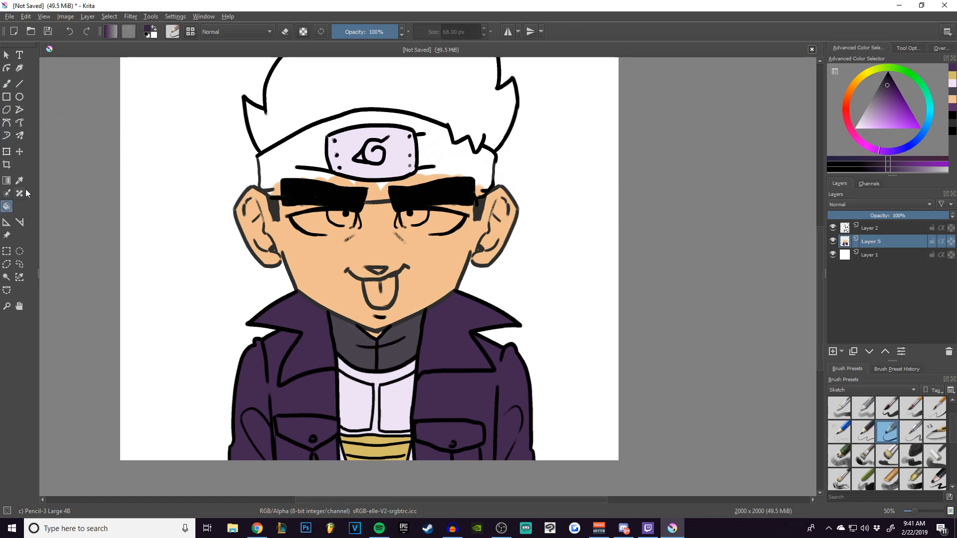
pyautogui.click(314, 159)
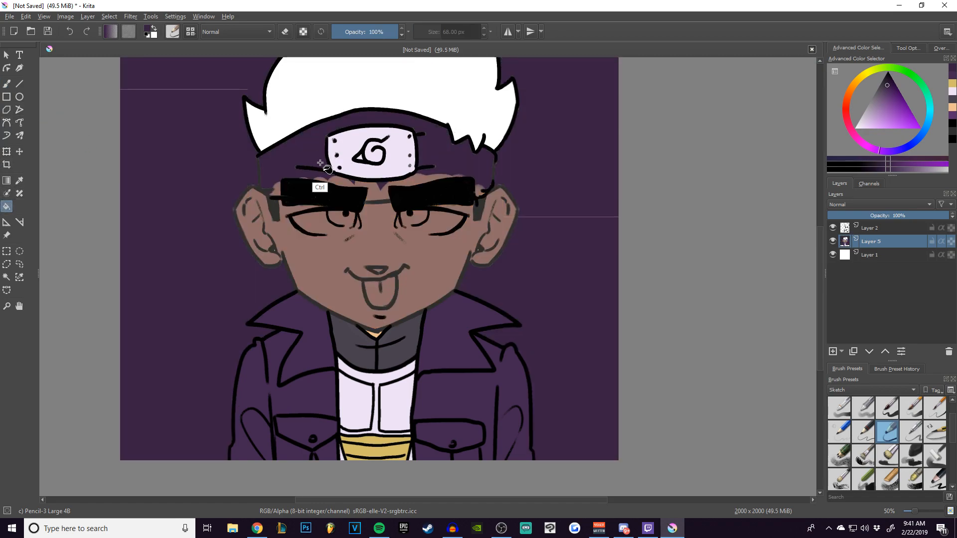
pyautogui.hotkey('ctrl', 'z')
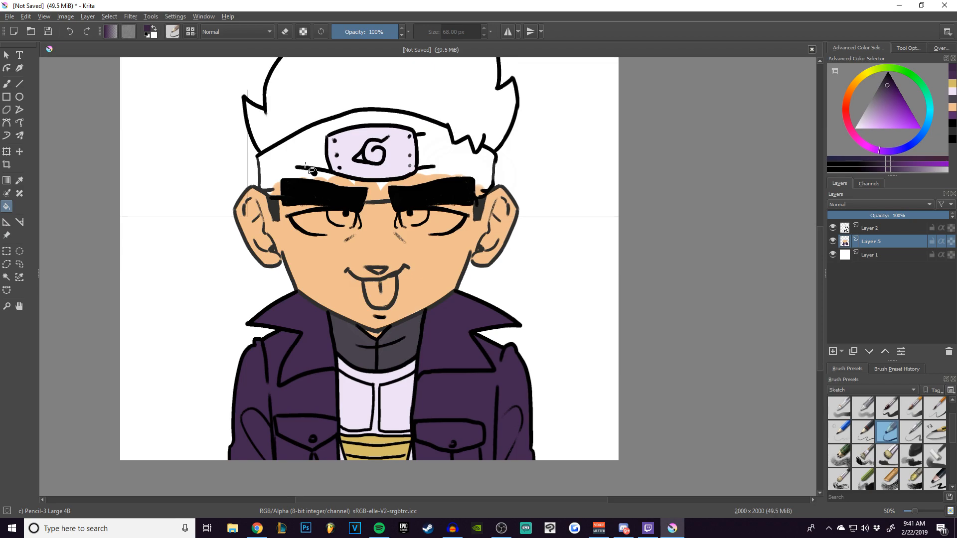
# Erase the faint stray lines left on the colour layer beside the head.
pyautogui.moveTo(322, 149); pyautogui.dragTo(323, 186)
pyautogui.press('ctrl')
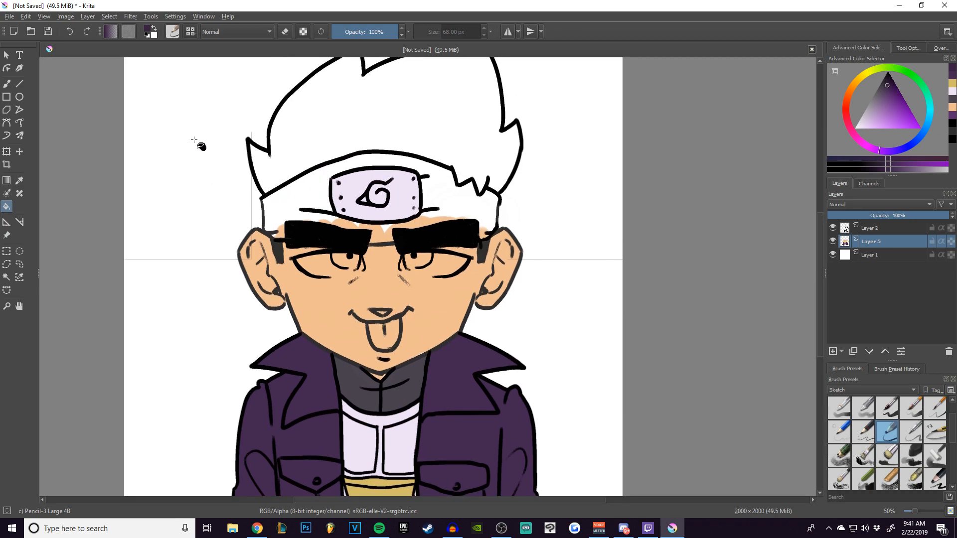
pyautogui.press('e')
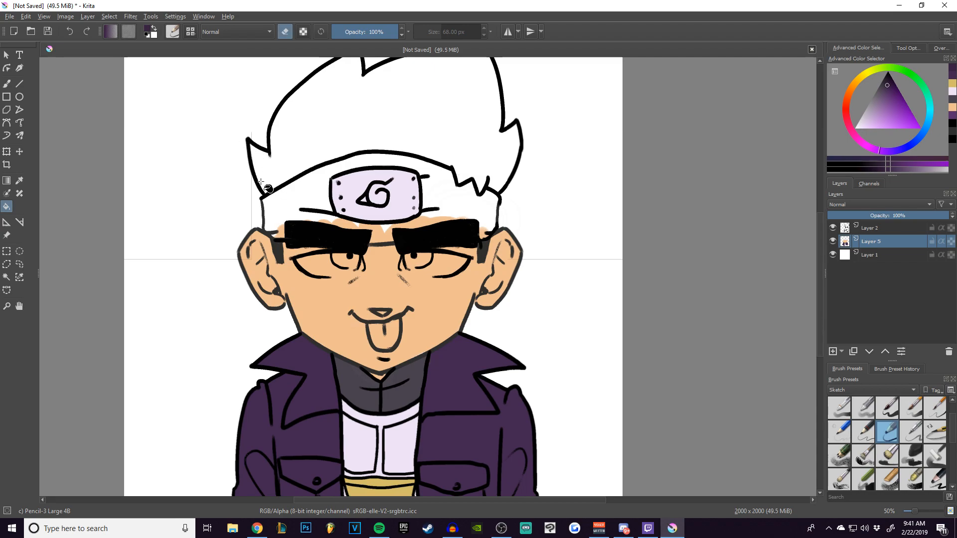
pyautogui.press('b')
pyautogui.press('e')
pyautogui.moveTo(250, 132); pyautogui.dragTo(249, 193)
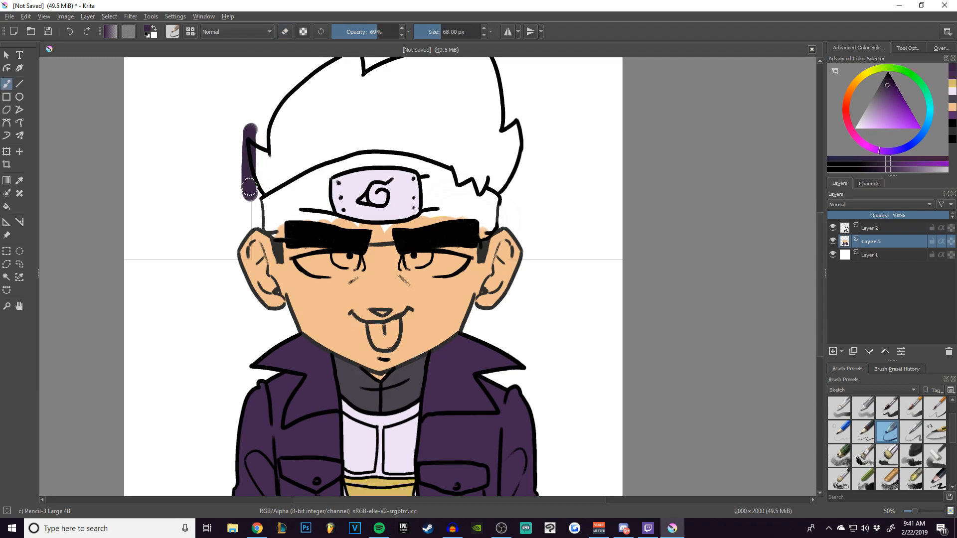
pyautogui.hotkey('ctrl', 'z')
pyautogui.press('e')
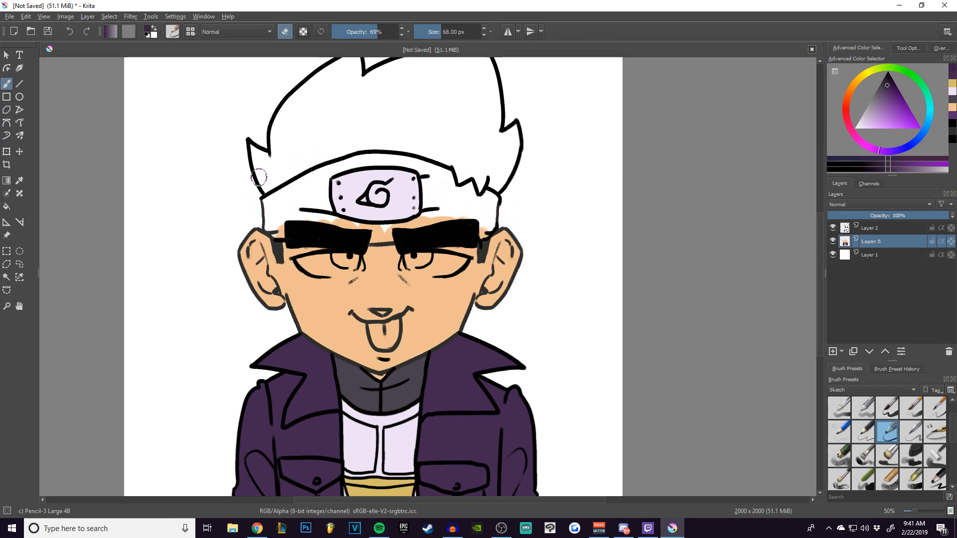
# Paint the headband around the metal plate dark purple with a 68 px brush.
pyautogui.press('e')
pyautogui.moveTo(281, 228)
pyautogui.mouseDown()
pyautogui.moveTo(270, 198)
pyautogui.moveTo(268, 228)
pyautogui.moveTo(285, 194)
pyautogui.moveTo(316, 180)
pyautogui.moveTo(325, 214)
pyautogui.moveTo(294, 213)
pyautogui.moveTo(390, 230)
pyautogui.moveTo(336, 159)
pyautogui.moveTo(323, 180)
pyautogui.moveTo(363, 160)
pyautogui.moveTo(412, 161)
pyautogui.moveTo(430, 173)
pyautogui.moveTo(428, 200)
pyautogui.moveTo(447, 187)
pyautogui.moveTo(484, 222)
pyautogui.mouseUp()
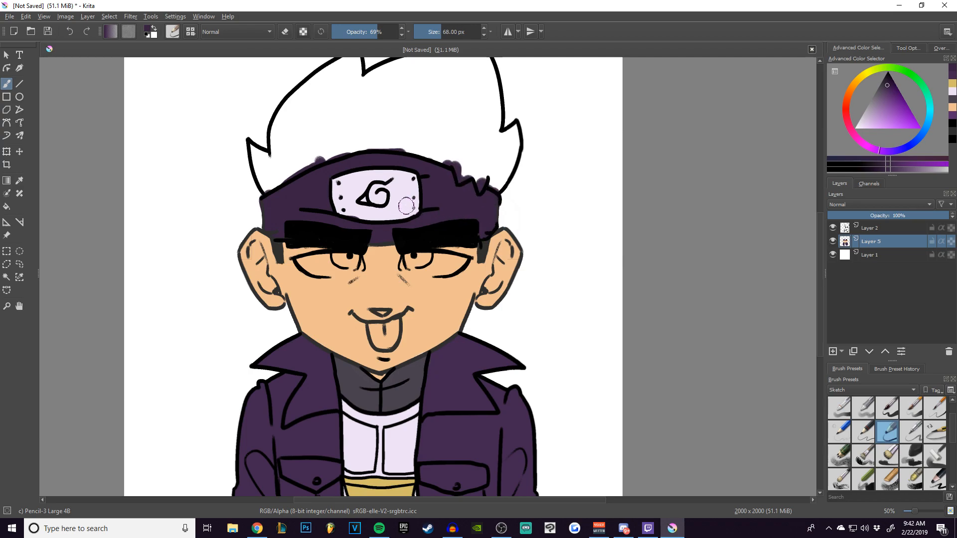
# Choose a light grey and fill the hair with it.
pyautogui.click(860, 119)
pyautogui.moveTo(336, 111); pyautogui.dragTo(324, 150)
pyautogui.click(7, 206)
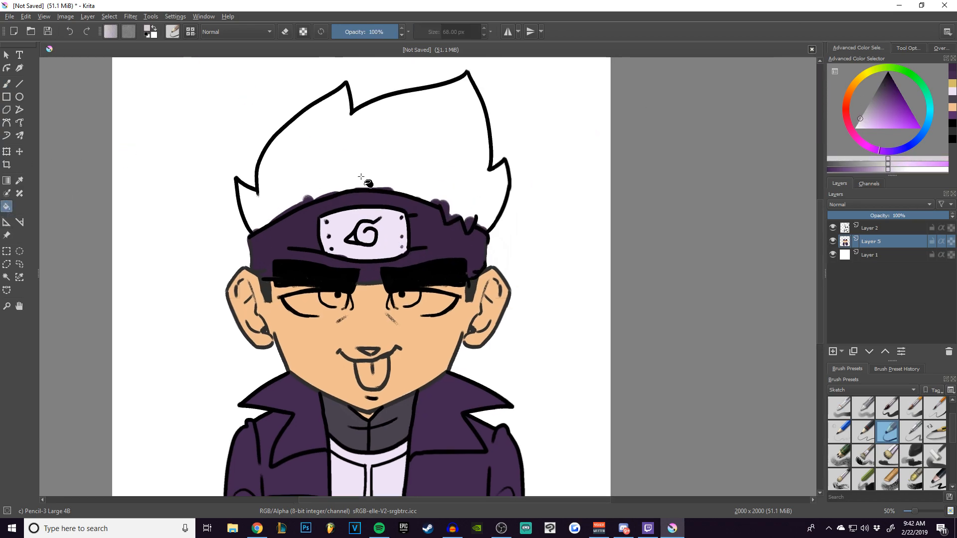
pyautogui.click(350, 163)
# Paint the whites of both eyes pale lavender and the irises medium purple, reducing the brush to 44 px.
pyautogui.press('b')
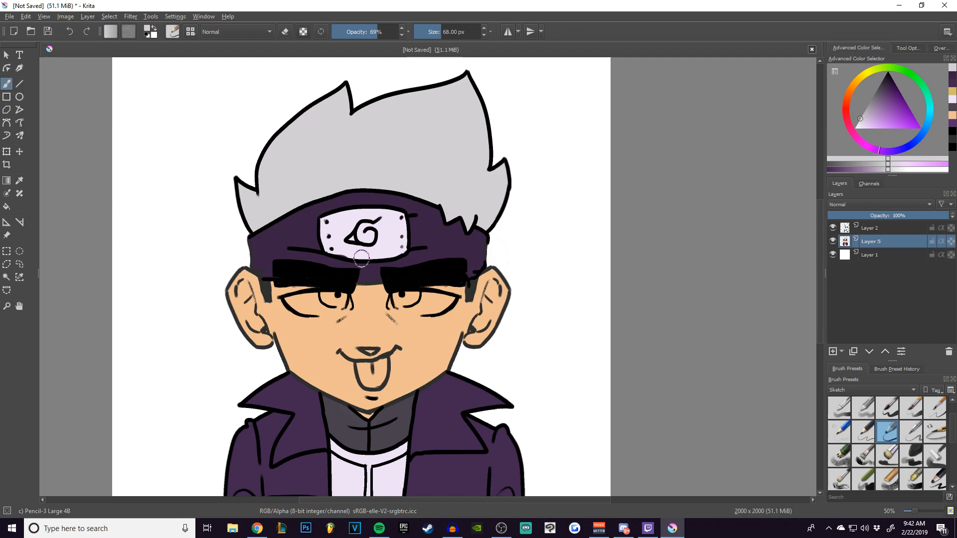
pyautogui.scroll(3, 355, 268)
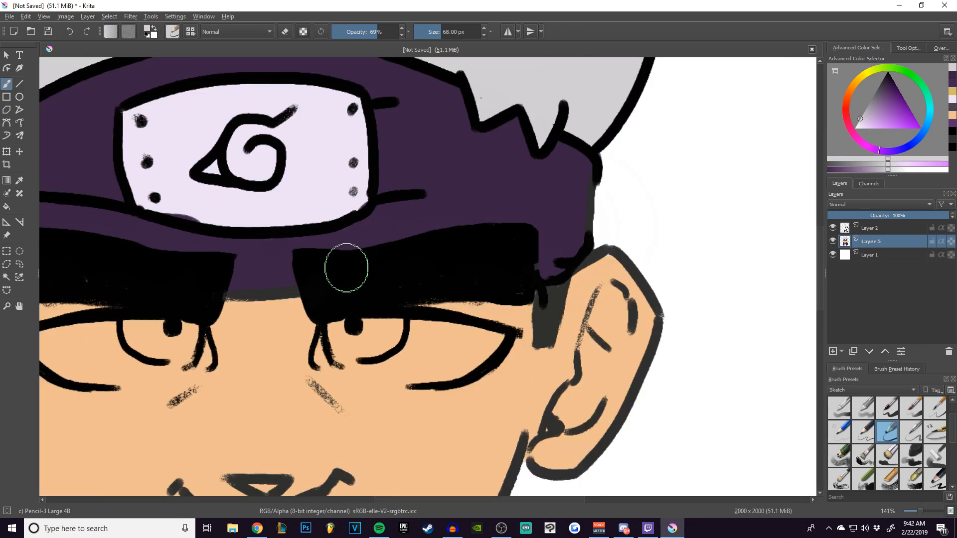
pyautogui.moveTo(389, 153); pyautogui.dragTo(478, 170)
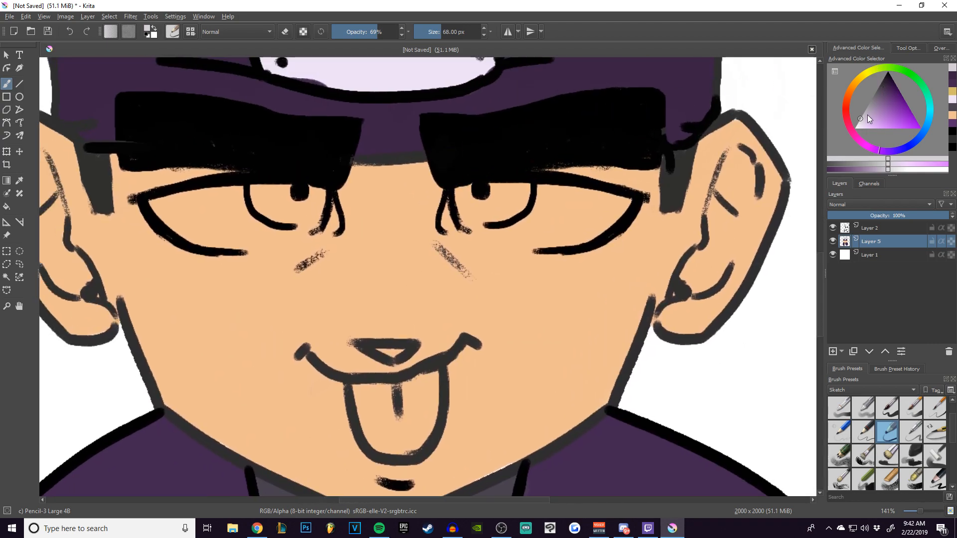
pyautogui.click(859, 125)
pyautogui.moveTo(229, 207)
pyautogui.mouseDown()
pyautogui.moveTo(211, 212)
pyautogui.moveTo(157, 204)
pyautogui.moveTo(301, 196)
pyautogui.mouseUp()
pyautogui.press('[')
pyautogui.press('[')
pyautogui.press('[')
pyautogui.moveTo(174, 229)
pyautogui.mouseDown()
pyautogui.moveTo(273, 234)
pyautogui.moveTo(261, 222)
pyautogui.moveTo(272, 197)
pyautogui.moveTo(271, 222)
pyautogui.moveTo(240, 239)
pyautogui.moveTo(292, 225)
pyautogui.moveTo(244, 240)
pyautogui.moveTo(285, 231)
pyautogui.moveTo(282, 197)
pyautogui.mouseUp()
pyautogui.moveTo(466, 200)
pyautogui.mouseDown()
pyautogui.moveTo(610, 205)
pyautogui.moveTo(550, 233)
pyautogui.moveTo(477, 191)
pyautogui.moveTo(478, 208)
pyautogui.moveTo(523, 199)
pyautogui.mouseUp()
pyautogui.click(885, 113)
pyautogui.moveTo(271, 190); pyautogui.dragTo(309, 200)
# Choose a coral red and paint the tongue with it.
pyautogui.click(845, 102)
pyautogui.click(892, 116)
pyautogui.moveTo(371, 394)
pyautogui.mouseDown()
pyautogui.moveTo(381, 406)
pyautogui.moveTo(423, 399)
pyautogui.moveTo(410, 437)
pyautogui.mouseUp()
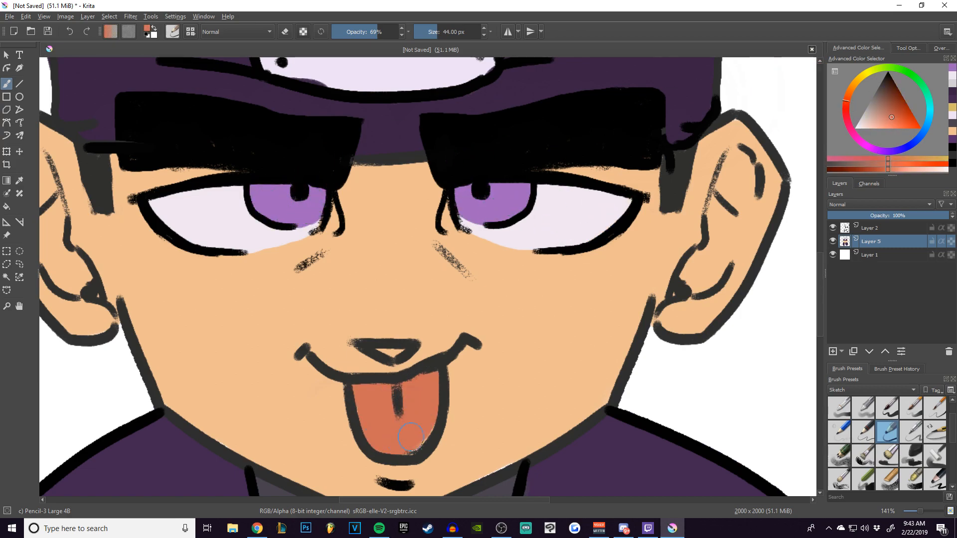
pyautogui.scroll(-3, 391, 318)
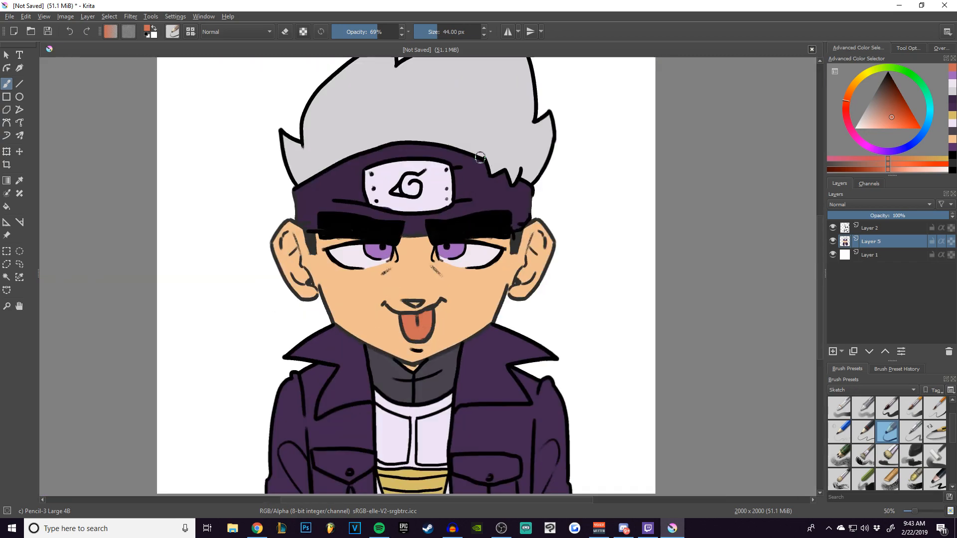
# Add a new layer above the flat colour layer and set its blending mode to Multiply.
pyautogui.click(936, 48)
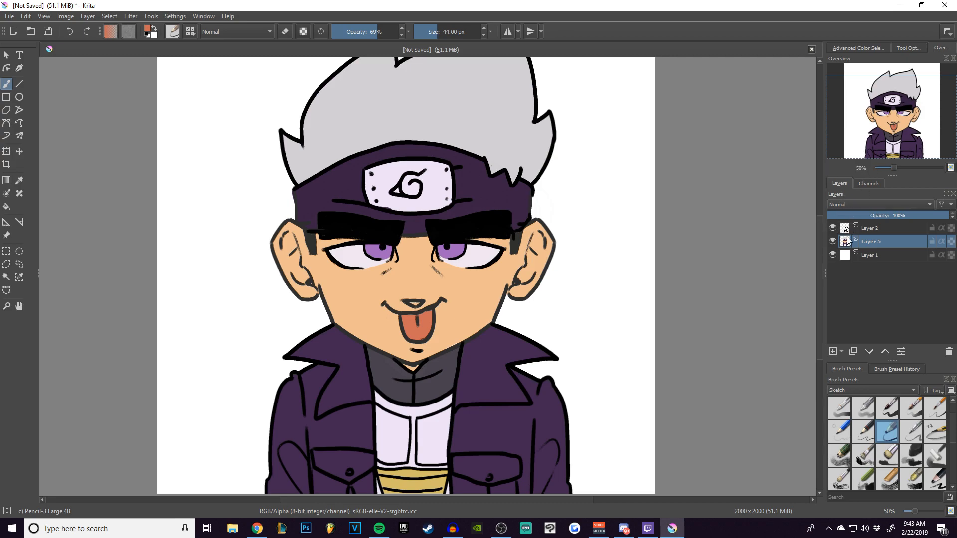
pyautogui.click(832, 352)
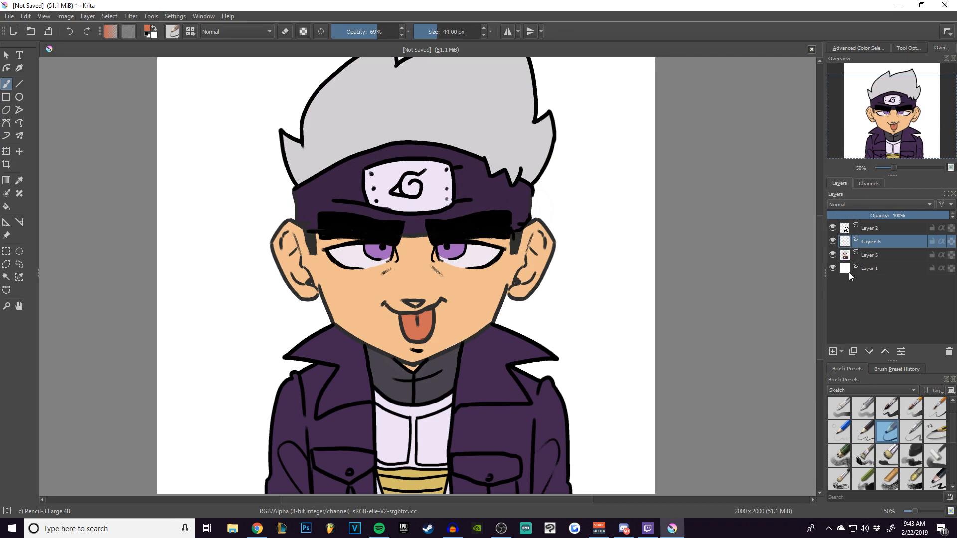
pyautogui.click(877, 204)
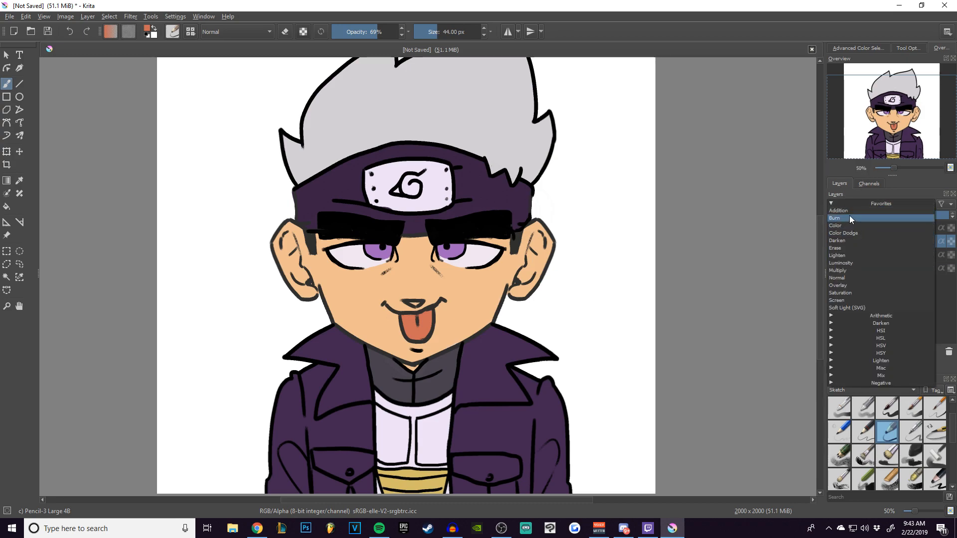
pyautogui.click(847, 238)
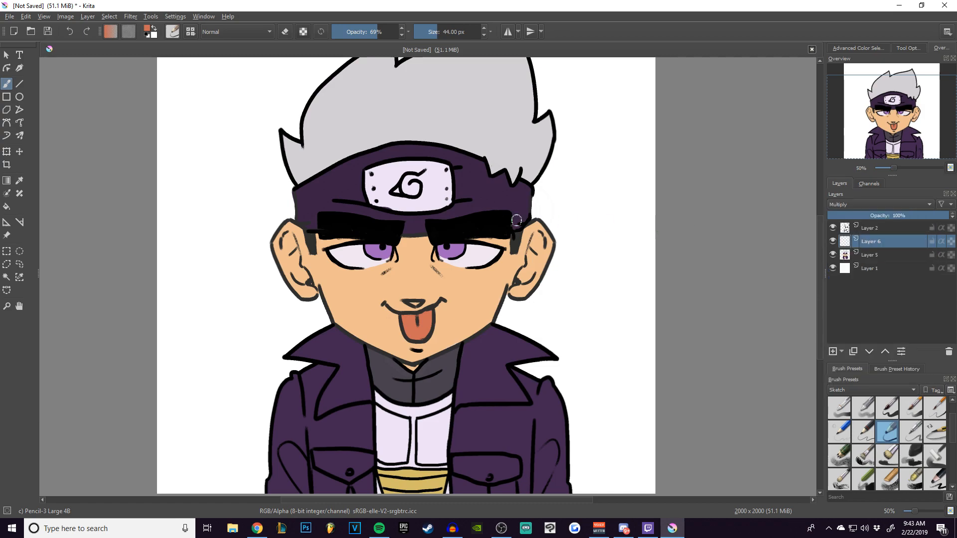
# Choose a muted greyish purple for shading and set the Multiply layer's opacity to 77%.
pyautogui.click(865, 49)
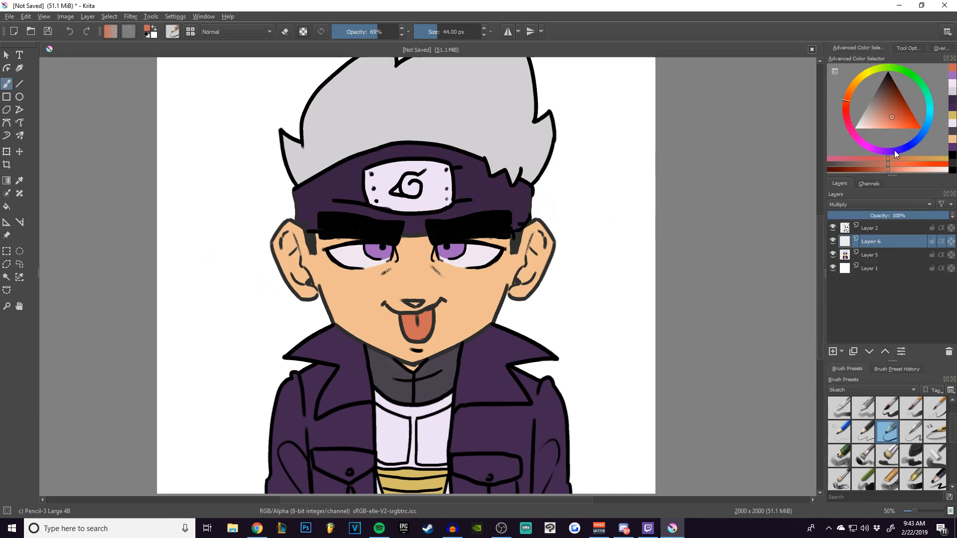
pyautogui.click(876, 148)
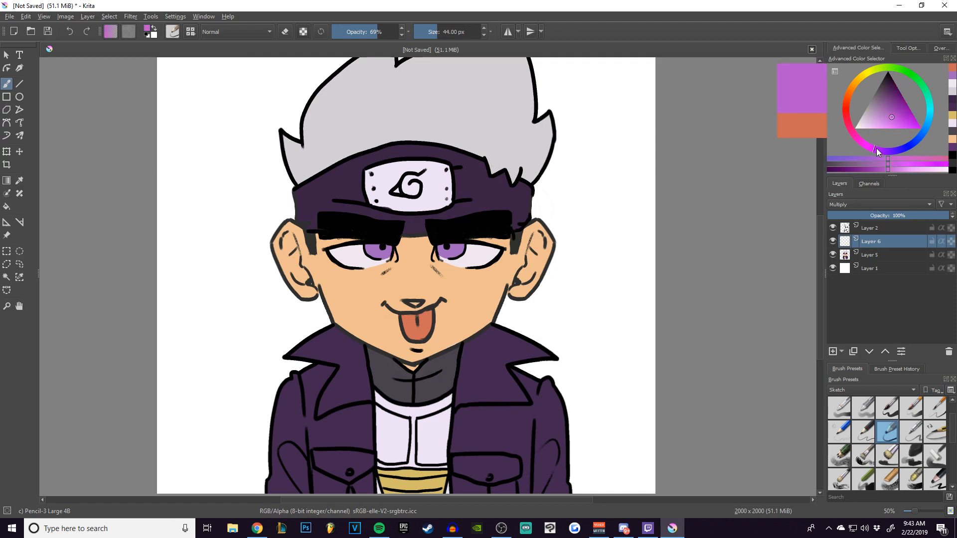
pyautogui.click(880, 108)
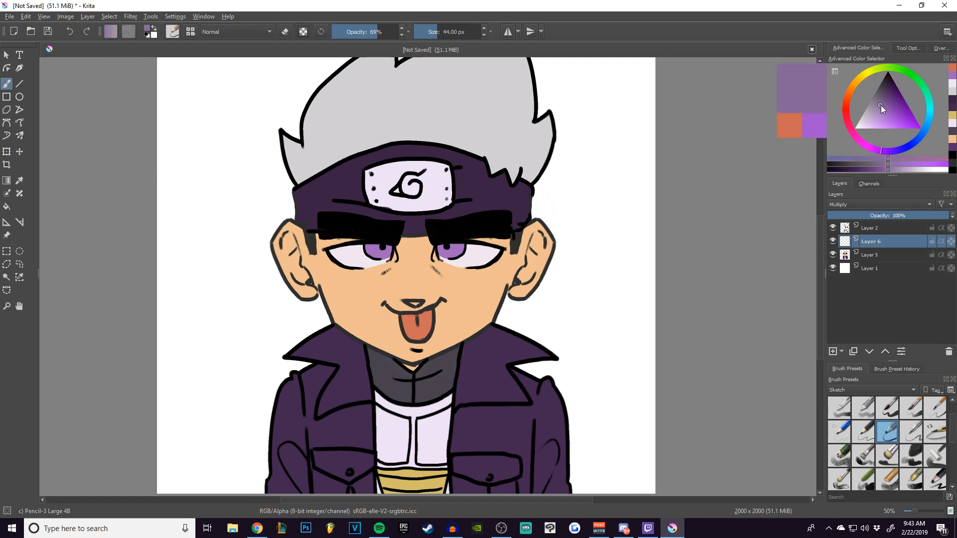
pyautogui.moveTo(879, 110); pyautogui.dragTo(876, 110)
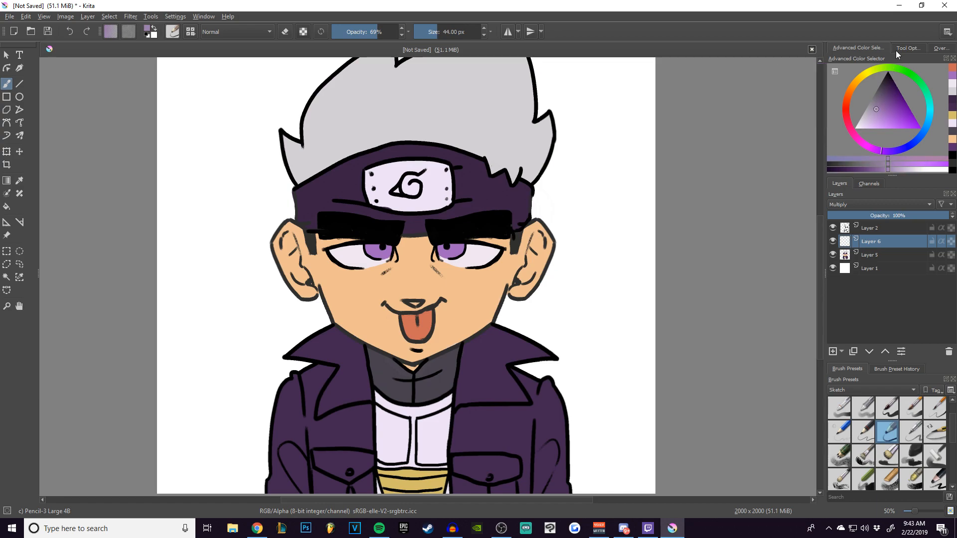
pyautogui.click(932, 48)
pyautogui.click(917, 213)
pyautogui.moveTo(920, 213); pyautogui.dragTo(921, 213)
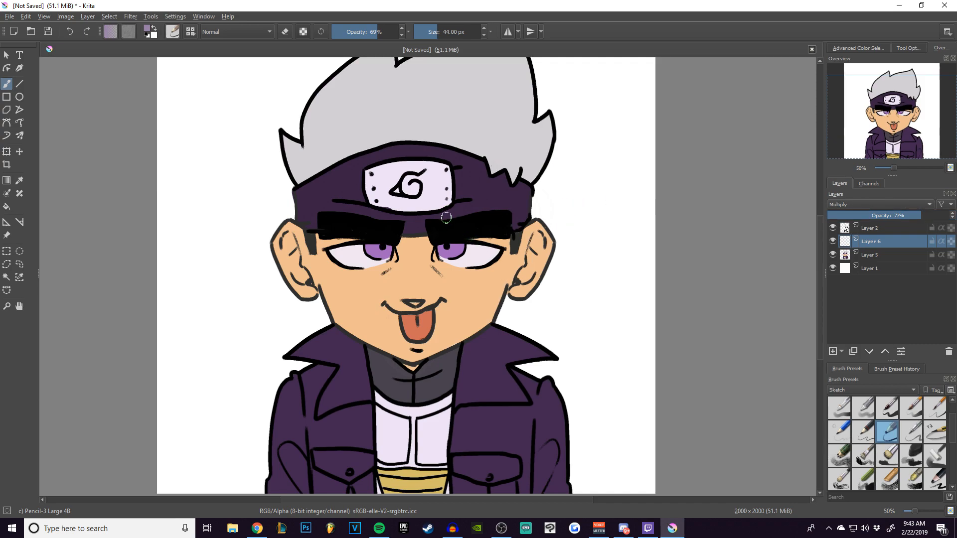
# Shade the upper part of the right-hand eye and the skin under its eyebrow with a 24 px brush.
pyautogui.scroll(3, 457, 185)
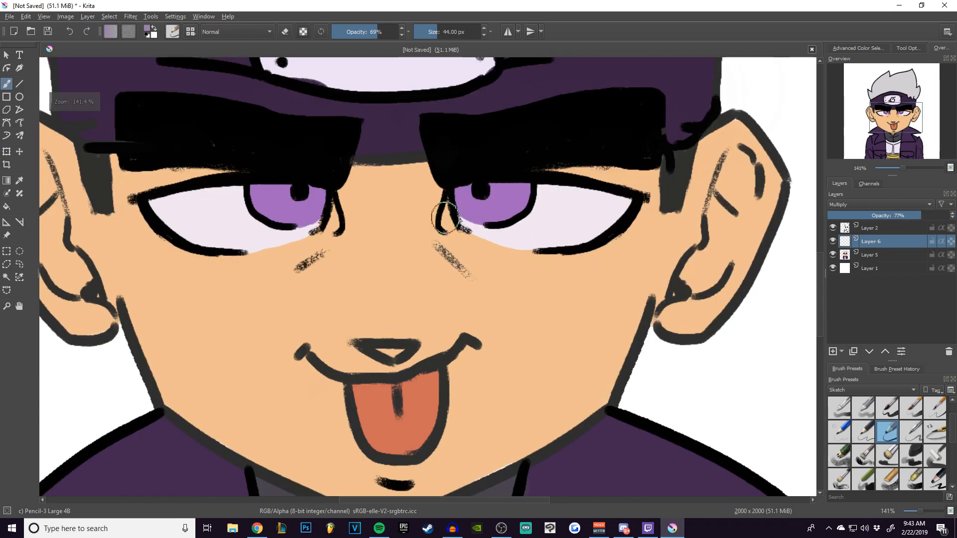
pyautogui.press('[')
pyautogui.press('[')
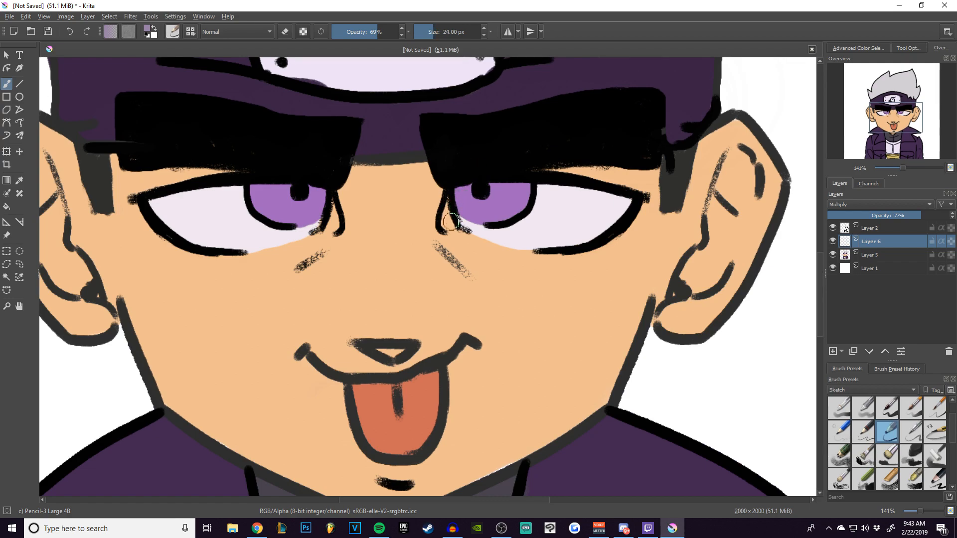
pyautogui.moveTo(449, 218)
pyautogui.mouseDown()
pyautogui.moveTo(460, 189)
pyautogui.moveTo(516, 182)
pyautogui.moveTo(484, 188)
pyautogui.moveTo(604, 201)
pyautogui.mouseUp()
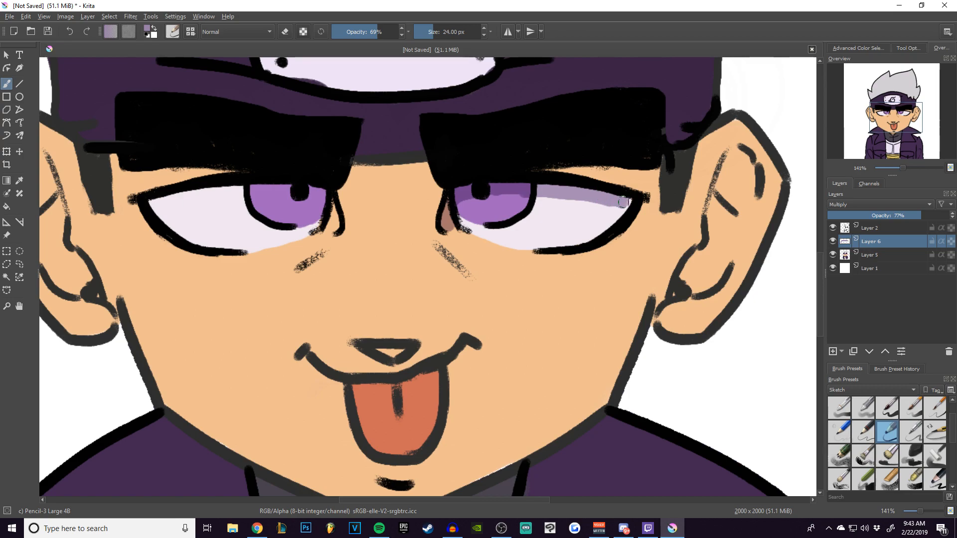
pyautogui.moveTo(544, 171)
pyautogui.mouseDown()
pyautogui.moveTo(621, 179)
pyautogui.moveTo(652, 178)
pyautogui.mouseUp()
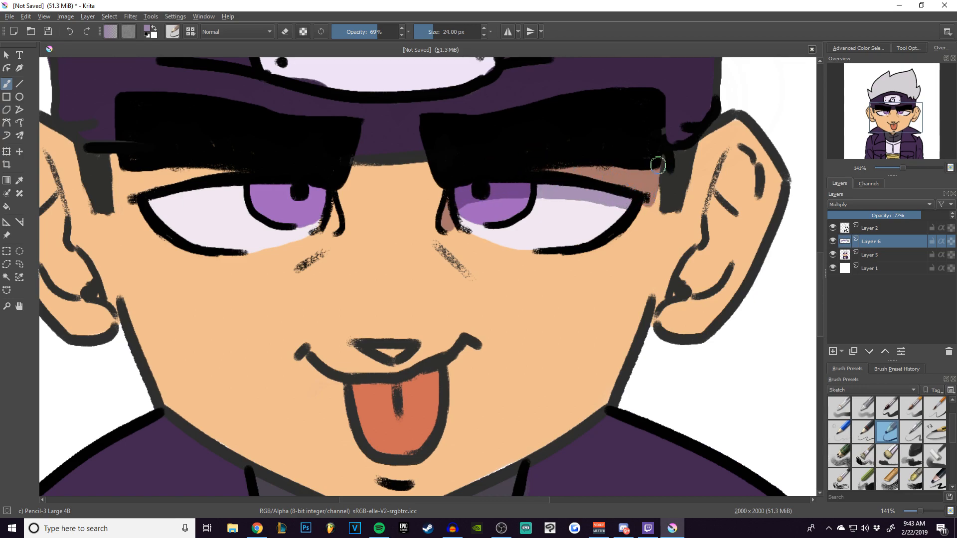
# Shade the skin between the eyebrows, then the upper part of the left-hand eye and the skin under its eyebrow.
pyautogui.moveTo(349, 169); pyautogui.dragTo(404, 165)
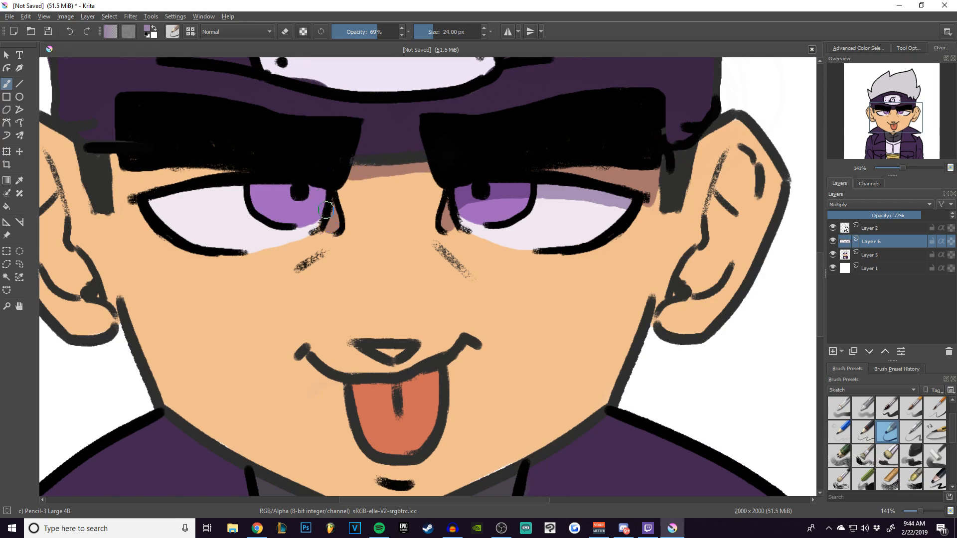
pyautogui.moveTo(161, 200); pyautogui.dragTo(319, 194)
pyautogui.moveTo(234, 172)
pyautogui.mouseDown()
pyautogui.moveTo(209, 172)
pyautogui.moveTo(199, 160)
pyautogui.moveTo(133, 177)
pyautogui.mouseUp()
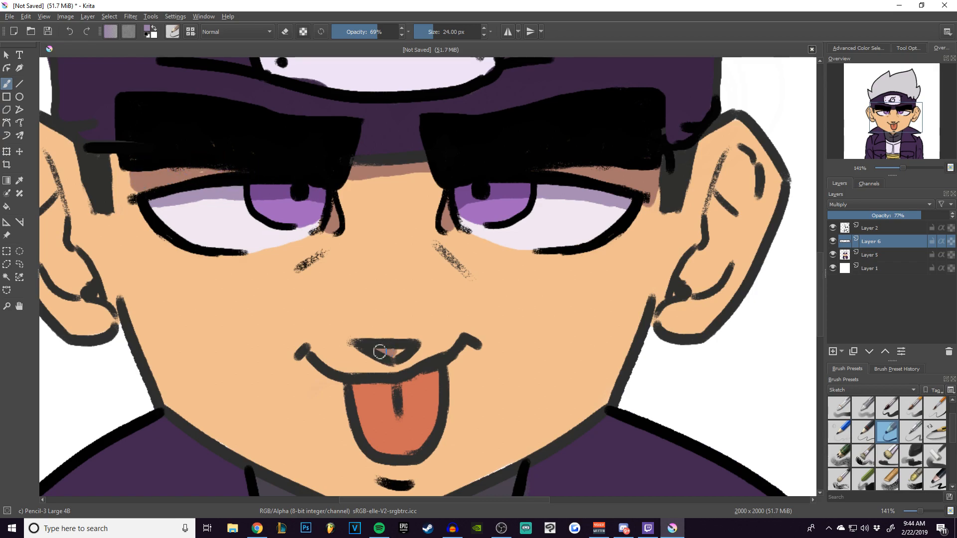
# Add shadows at the nose, on the tongue along the mouth and centre line, and below the chin mark.
pyautogui.moveTo(356, 384); pyautogui.dragTo(424, 374)
pyautogui.moveTo(379, 487); pyautogui.dragTo(398, 488)
pyautogui.moveTo(413, 435); pyautogui.dragTo(406, 380)
pyautogui.moveTo(386, 434); pyautogui.dragTo(400, 438)
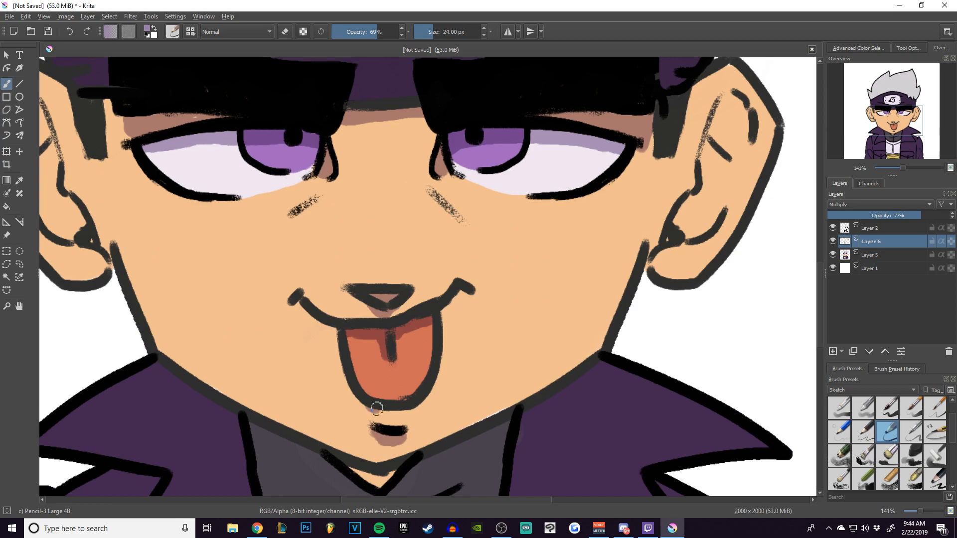
# Shade the neck and the upper part of the grey collar beneath the chin.
pyautogui.moveTo(205, 317)
pyautogui.mouseDown()
pyautogui.moveTo(288, 335)
pyautogui.moveTo(217, 190)
pyautogui.mouseUp()
pyautogui.moveTo(287, 322)
pyautogui.mouseDown()
pyautogui.moveTo(401, 368)
pyautogui.moveTo(497, 329)
pyautogui.mouseUp()
pyautogui.moveTo(289, 326)
pyautogui.mouseDown()
pyautogui.moveTo(368, 383)
pyautogui.moveTo(536, 310)
pyautogui.moveTo(438, 384)
pyautogui.moveTo(288, 345)
pyautogui.mouseUp()
pyautogui.moveTo(430, 397)
pyautogui.mouseDown()
pyautogui.moveTo(526, 322)
pyautogui.moveTo(482, 380)
pyautogui.moveTo(334, 388)
pyautogui.moveTo(278, 343)
pyautogui.moveTo(366, 407)
pyautogui.moveTo(452, 403)
pyautogui.moveTo(520, 338)
pyautogui.moveTo(513, 363)
pyautogui.moveTo(411, 418)
pyautogui.moveTo(313, 386)
pyautogui.mouseUp()
pyautogui.moveTo(350, 297)
pyautogui.mouseDown()
pyautogui.moveTo(397, 179)
pyautogui.moveTo(382, 135)
pyautogui.mouseUp()
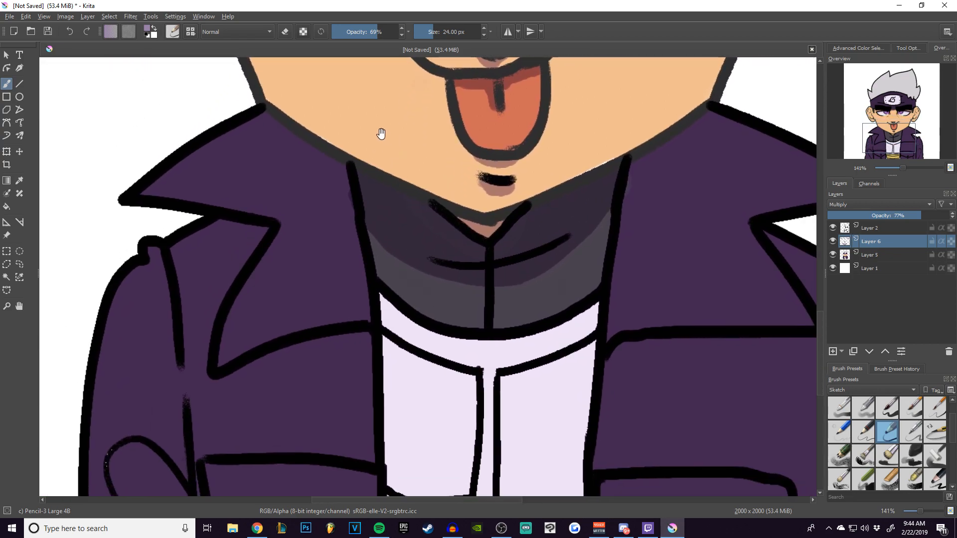
# Shade the left-hand jacket lapel beside the neck, enlarging the brush to 32 px.
pyautogui.moveTo(312, 165)
pyautogui.mouseDown()
pyautogui.moveTo(324, 150)
pyautogui.moveTo(336, 164)
pyautogui.moveTo(360, 308)
pyautogui.mouseUp()
pyautogui.press(']')
pyautogui.press(']')
pyautogui.press(']')
pyautogui.moveTo(260, 120)
pyautogui.mouseDown()
pyautogui.moveTo(330, 195)
pyautogui.moveTo(337, 218)
pyautogui.mouseUp()
pyautogui.moveTo(311, 157); pyautogui.dragTo(314, 161)
pyautogui.moveTo(260, 119)
pyautogui.mouseDown()
pyautogui.moveTo(330, 197)
pyautogui.moveTo(331, 284)
pyautogui.moveTo(360, 332)
pyautogui.moveTo(354, 203)
pyautogui.mouseUp()
# Shade the left-hand jacket front below the lapel, its pocket, and the sleeve fold.
pyautogui.moveTo(229, 257)
pyautogui.mouseDown()
pyautogui.moveTo(277, 241)
pyautogui.moveTo(339, 249)
pyautogui.moveTo(243, 243)
pyautogui.moveTo(333, 238)
pyautogui.moveTo(329, 217)
pyautogui.moveTo(343, 199)
pyautogui.moveTo(332, 256)
pyautogui.moveTo(224, 255)
pyautogui.moveTo(347, 257)
pyautogui.moveTo(364, 467)
pyautogui.moveTo(342, 356)
pyautogui.mouseUp()
pyautogui.moveTo(285, 344)
pyautogui.mouseDown()
pyautogui.moveTo(265, 356)
pyautogui.moveTo(303, 352)
pyautogui.moveTo(344, 370)
pyautogui.moveTo(306, 388)
pyautogui.moveTo(215, 347)
pyautogui.moveTo(324, 368)
pyautogui.moveTo(350, 392)
pyautogui.moveTo(320, 427)
pyautogui.moveTo(348, 413)
pyautogui.moveTo(342, 425)
pyautogui.moveTo(259, 438)
pyautogui.moveTo(228, 424)
pyautogui.moveTo(343, 439)
pyautogui.moveTo(296, 461)
pyautogui.moveTo(340, 472)
pyautogui.moveTo(303, 472)
pyautogui.moveTo(197, 409)
pyautogui.moveTo(293, 476)
pyautogui.mouseUp()
pyautogui.moveTo(121, 334); pyautogui.dragTo(173, 463)
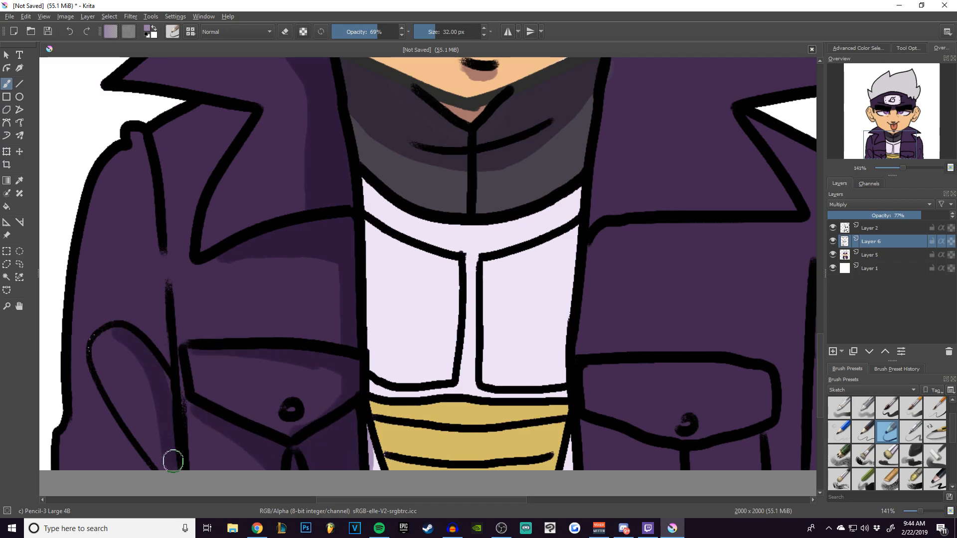
# Shade the left-hand sleeve along its inner seam and fill in the shadow inside the sleeve fold.
pyautogui.moveTo(190, 324); pyautogui.dragTo(232, 290)
pyautogui.moveTo(170, 301)
pyautogui.mouseDown()
pyautogui.moveTo(145, 318)
pyautogui.moveTo(187, 394)
pyautogui.moveTo(146, 333)
pyautogui.moveTo(143, 310)
pyautogui.moveTo(150, 345)
pyautogui.moveTo(198, 434)
pyautogui.moveTo(160, 341)
pyautogui.moveTo(193, 397)
pyautogui.mouseUp()
pyautogui.moveTo(224, 328)
pyautogui.mouseDown()
pyautogui.moveTo(184, 130)
pyautogui.moveTo(193, 229)
pyautogui.moveTo(199, 254)
pyautogui.mouseUp()
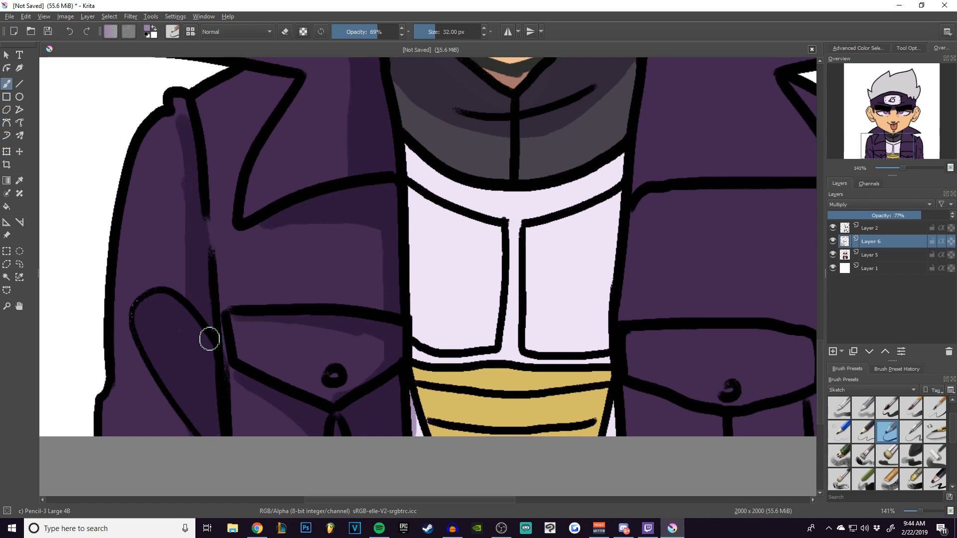
# Shade both sides of the white shirt, the lower edges of its two panels, and the yellow belt's upper and side edges.
pyautogui.moveTo(450, 275); pyautogui.dragTo(256, 280)
pyautogui.moveTo(167, 134)
pyautogui.mouseDown()
pyautogui.moveTo(192, 309)
pyautogui.moveTo(179, 310)
pyautogui.moveTo(179, 346)
pyautogui.mouseUp()
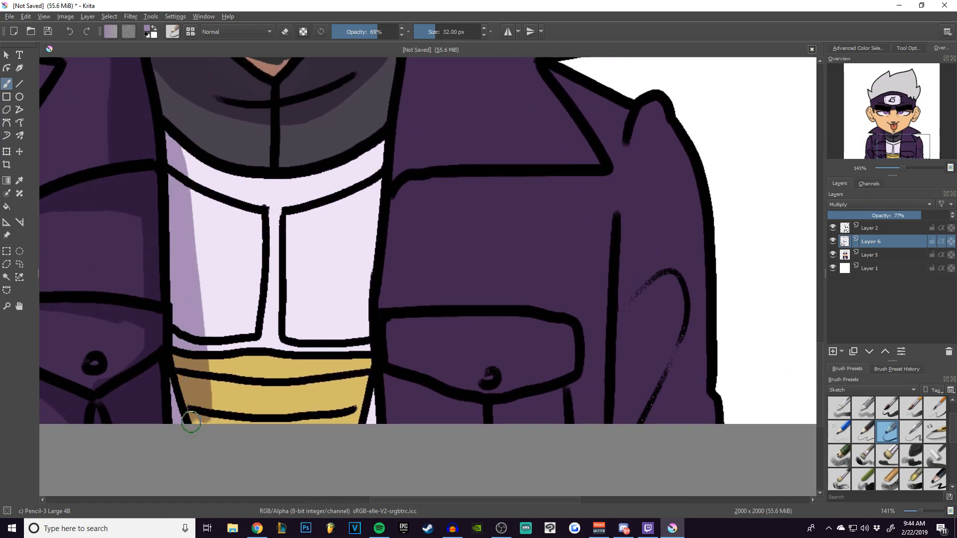
pyautogui.moveTo(387, 145)
pyautogui.mouseDown()
pyautogui.moveTo(359, 284)
pyautogui.moveTo(342, 282)
pyautogui.mouseUp()
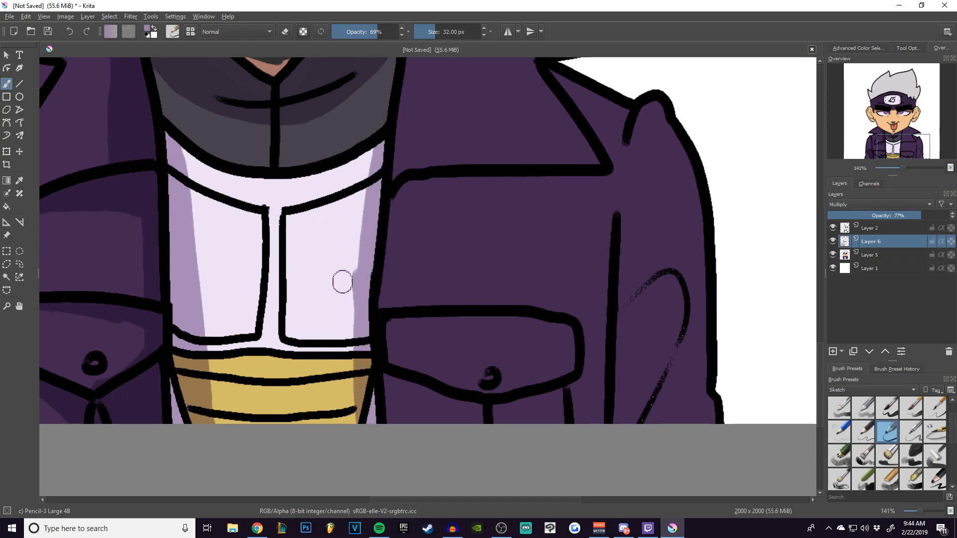
pyautogui.moveTo(375, 164); pyautogui.dragTo(350, 404)
pyautogui.moveTo(200, 367); pyautogui.dragTo(352, 363)
pyautogui.moveTo(301, 334); pyautogui.dragTo(361, 331)
pyautogui.moveTo(254, 326)
pyautogui.mouseDown()
pyautogui.moveTo(209, 329)
pyautogui.moveTo(247, 307)
pyautogui.mouseUp()
pyautogui.moveTo(321, 201); pyautogui.dragTo(360, 316)
# Shade the right-hand jacket front below the lapel and along its opening, plus the lapel area beside the neck.
pyautogui.moveTo(338, 274); pyautogui.dragTo(171, 188)
pyautogui.moveTo(259, 215)
pyautogui.mouseDown()
pyautogui.moveTo(261, 197)
pyautogui.moveTo(427, 188)
pyautogui.moveTo(271, 196)
pyautogui.moveTo(233, 329)
pyautogui.moveTo(249, 441)
pyautogui.mouseUp()
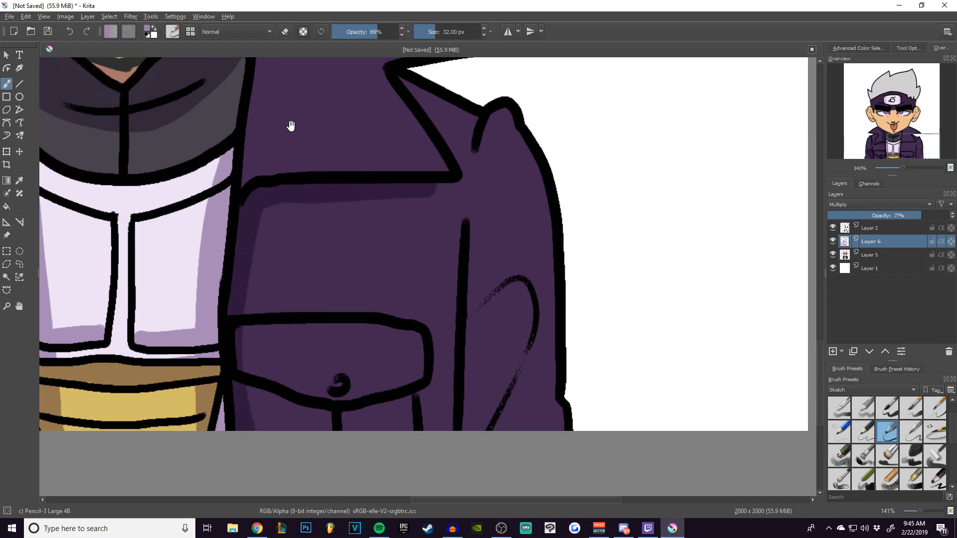
pyautogui.moveTo(279, 143); pyautogui.dragTo(348, 284)
pyautogui.moveTo(386, 115)
pyautogui.mouseDown()
pyautogui.moveTo(311, 226)
pyautogui.moveTo(292, 284)
pyautogui.moveTo(378, 124)
pyautogui.moveTo(306, 293)
pyautogui.moveTo(318, 219)
pyautogui.moveTo(308, 226)
pyautogui.mouseUp()
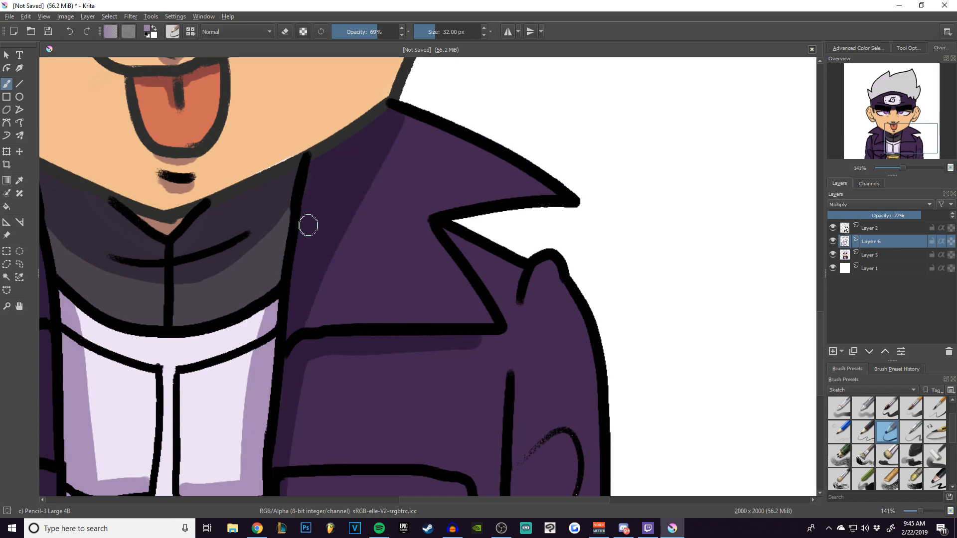
# Shade the right-hand sleeve beside its seam and inside the sleeve fold.
pyautogui.moveTo(366, 343); pyautogui.dragTo(302, 165)
pyautogui.moveTo(466, 194)
pyautogui.mouseDown()
pyautogui.moveTo(427, 462)
pyautogui.moveTo(438, 363)
pyautogui.moveTo(455, 327)
pyautogui.moveTo(494, 315)
pyautogui.moveTo(472, 344)
pyautogui.moveTo(475, 306)
pyautogui.mouseUp()
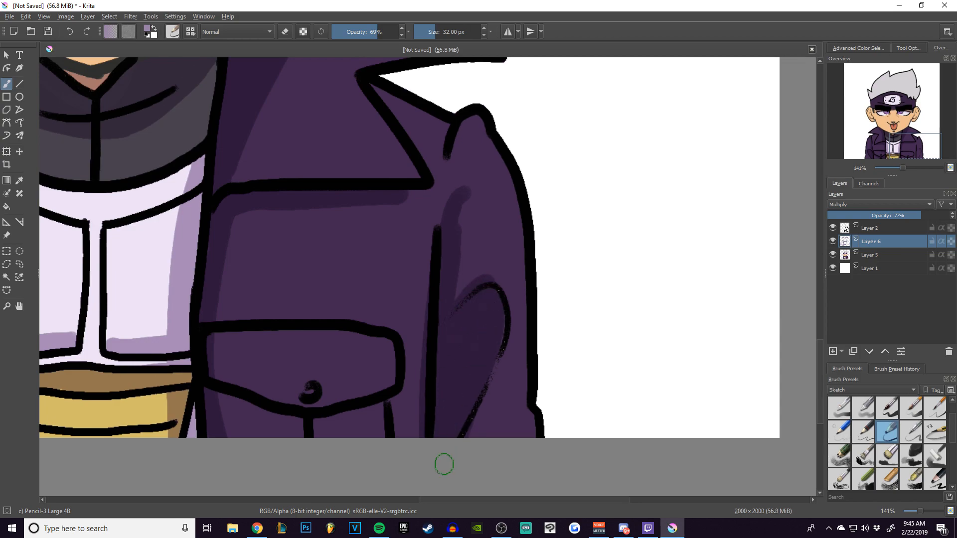
pyautogui.moveTo(520, 408); pyautogui.dragTo(483, 477)
pyautogui.moveTo(230, 395)
pyautogui.mouseDown()
pyautogui.moveTo(254, 407)
pyautogui.moveTo(368, 406)
pyautogui.moveTo(382, 436)
pyautogui.mouseUp()
pyautogui.moveTo(414, 264); pyautogui.dragTo(513, 355)
pyautogui.moveTo(425, 191); pyautogui.dragTo(508, 400)
# Shade the lower edge of the headband's metal plate and add fold shadows on the cloth on both sides of it.
pyautogui.moveTo(375, 267); pyautogui.dragTo(247, 264)
pyautogui.moveTo(588, 252)
pyautogui.mouseDown()
pyautogui.moveTo(593, 234)
pyautogui.moveTo(578, 219)
pyautogui.moveTo(600, 214)
pyautogui.moveTo(598, 170)
pyautogui.moveTo(628, 112)
pyautogui.moveTo(613, 196)
pyautogui.mouseUp()
pyautogui.moveTo(622, 126); pyautogui.dragTo(631, 160)
pyautogui.moveTo(302, 206); pyautogui.dragTo(603, 256)
pyautogui.moveTo(249, 275)
pyautogui.mouseDown()
pyautogui.moveTo(268, 286)
pyautogui.moveTo(228, 252)
pyautogui.moveTo(235, 220)
pyautogui.moveTo(216, 164)
pyautogui.moveTo(231, 237)
pyautogui.mouseUp()
pyautogui.moveTo(238, 200); pyautogui.dragTo(242, 236)
pyautogui.moveTo(338, 170); pyautogui.dragTo(279, 228)
pyautogui.moveTo(333, 189); pyautogui.dragTo(156, 273)
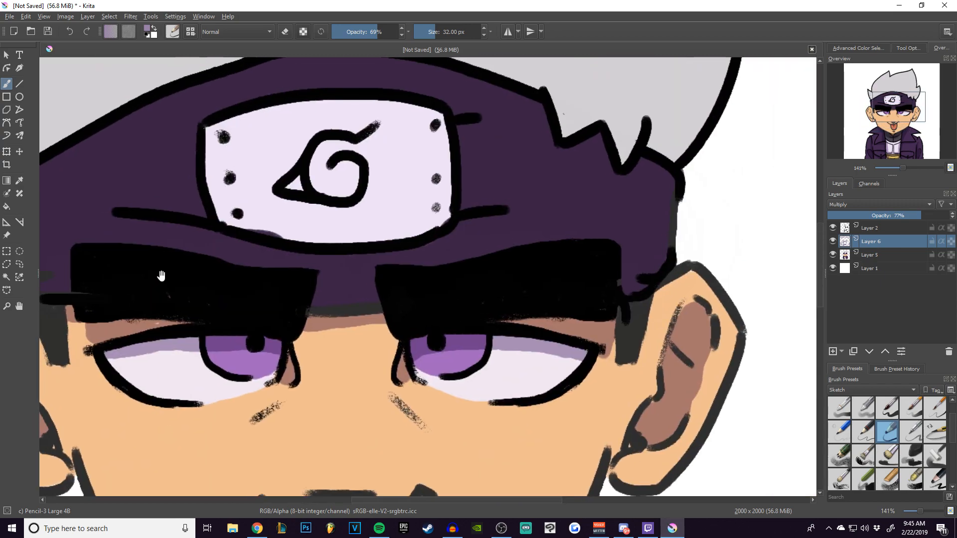
pyautogui.moveTo(224, 217)
pyautogui.mouseDown()
pyautogui.moveTo(386, 228)
pyautogui.moveTo(357, 234)
pyautogui.moveTo(300, 235)
pyautogui.moveTo(409, 224)
pyautogui.moveTo(253, 228)
pyautogui.moveTo(222, 215)
pyautogui.moveTo(434, 226)
pyautogui.mouseUp()
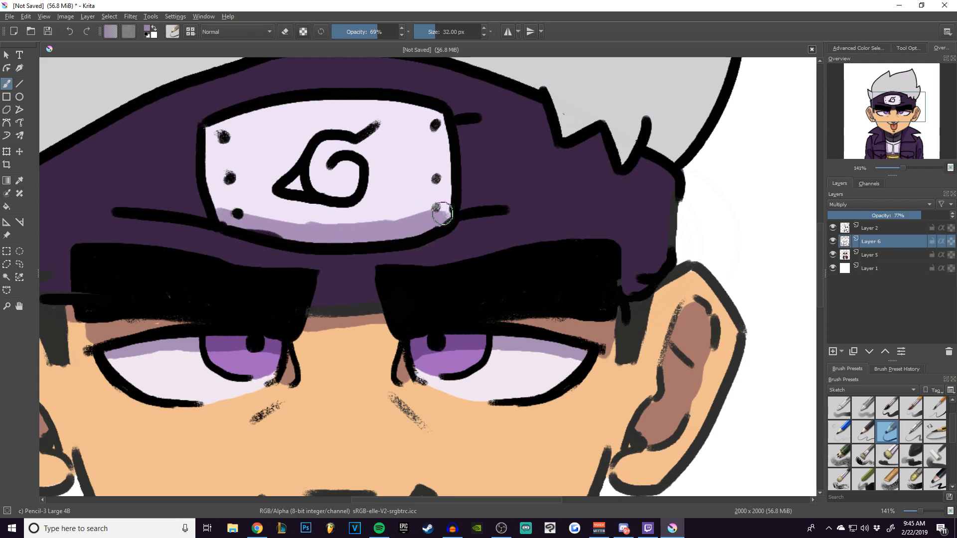
pyautogui.moveTo(464, 199); pyautogui.dragTo(579, 186)
pyautogui.moveTo(213, 214); pyautogui.dragTo(125, 198)
pyautogui.moveTo(251, 159); pyautogui.dragTo(425, 230)
pyautogui.moveTo(363, 207); pyautogui.dragTo(343, 208)
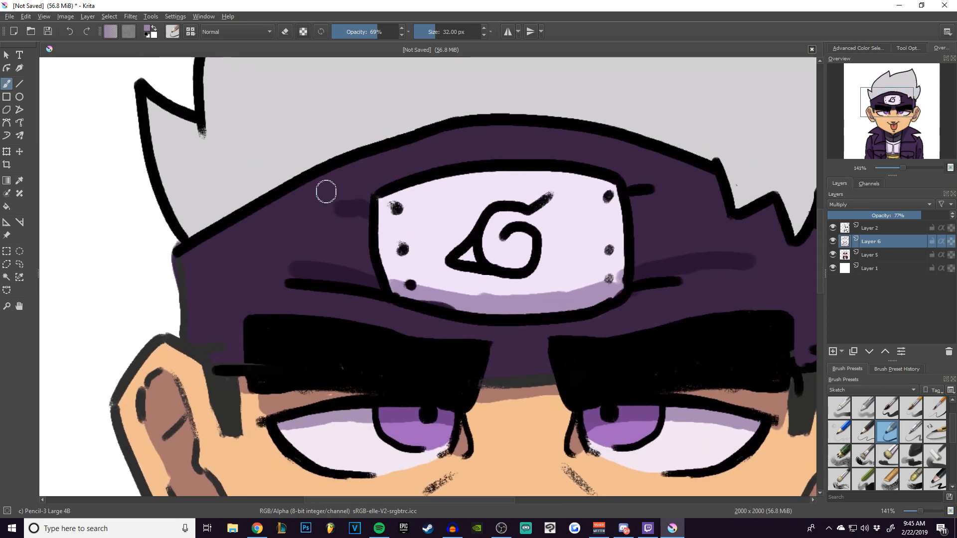
# Shade the grey hair just inside its outline, along the side tufts and the top spikes.
pyautogui.moveTo(158, 102)
pyautogui.mouseDown()
pyautogui.moveTo(162, 187)
pyautogui.moveTo(190, 228)
pyautogui.moveTo(153, 110)
pyautogui.mouseUp()
pyautogui.moveTo(230, 118)
pyautogui.mouseDown()
pyautogui.moveTo(186, 284)
pyautogui.moveTo(162, 279)
pyautogui.moveTo(171, 202)
pyautogui.moveTo(203, 145)
pyautogui.moveTo(178, 234)
pyautogui.mouseUp()
pyautogui.moveTo(100, 378)
pyautogui.mouseDown()
pyautogui.moveTo(130, 272)
pyautogui.moveTo(173, 214)
pyautogui.moveTo(322, 99)
pyautogui.mouseUp()
pyautogui.moveTo(139, 236); pyautogui.dragTo(323, 102)
pyautogui.moveTo(466, 128); pyautogui.dragTo(229, 171)
pyautogui.moveTo(125, 209)
pyautogui.mouseDown()
pyautogui.moveTo(294, 153)
pyautogui.moveTo(179, 172)
pyautogui.moveTo(409, 126)
pyautogui.moveTo(448, 104)
pyautogui.moveTo(307, 162)
pyautogui.moveTo(132, 186)
pyautogui.mouseUp()
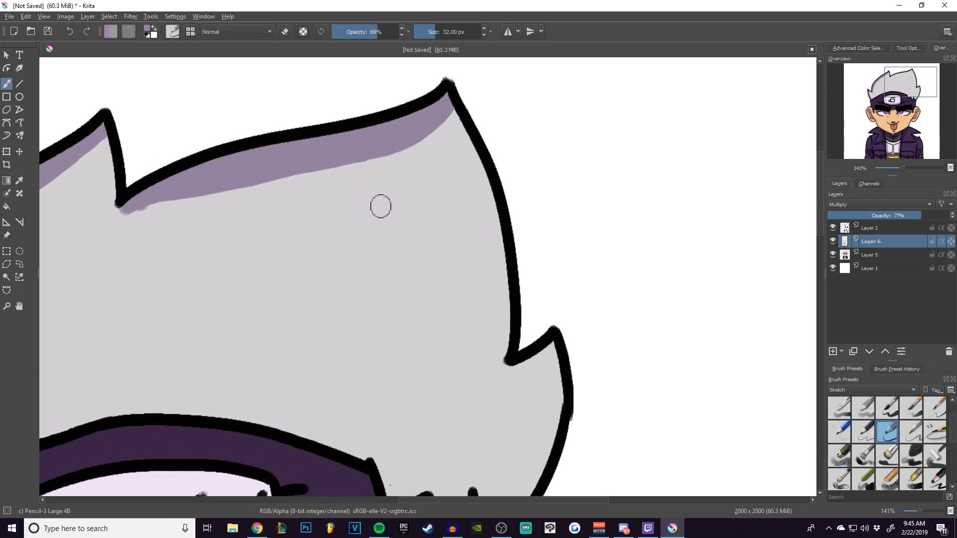
# Add a new layer above the shading layer and set its blending mode to Lighten.
pyautogui.scroll(-5, 437, 241)
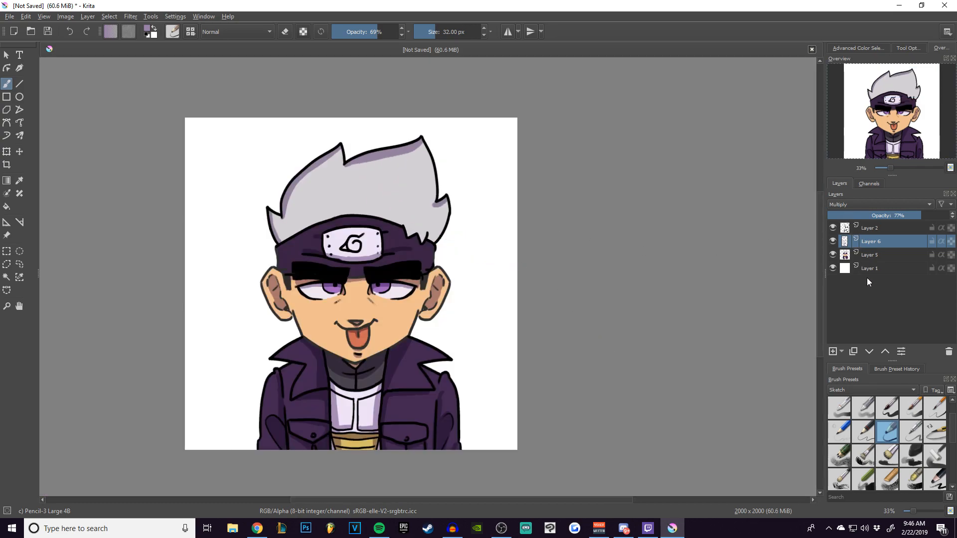
pyautogui.click(832, 351)
pyautogui.click(876, 202)
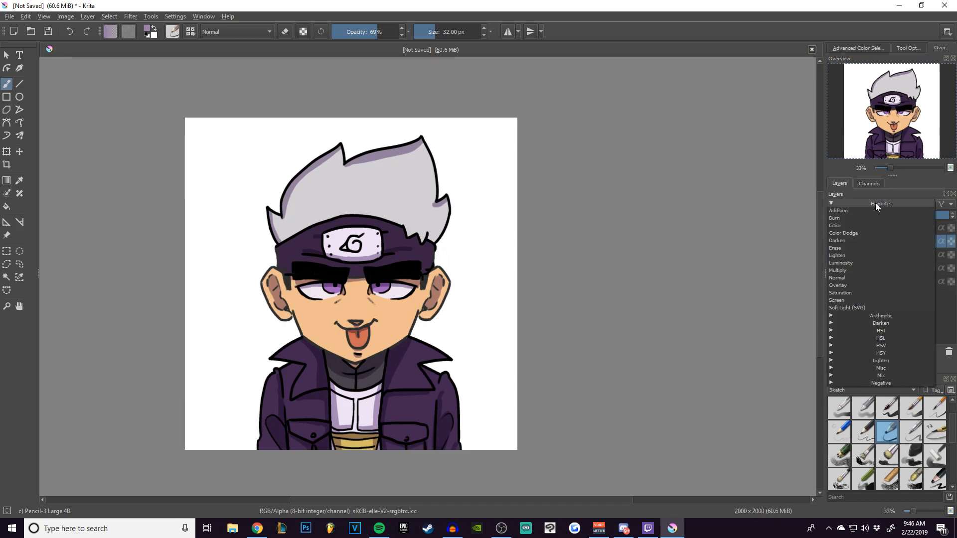
pyautogui.click(843, 262)
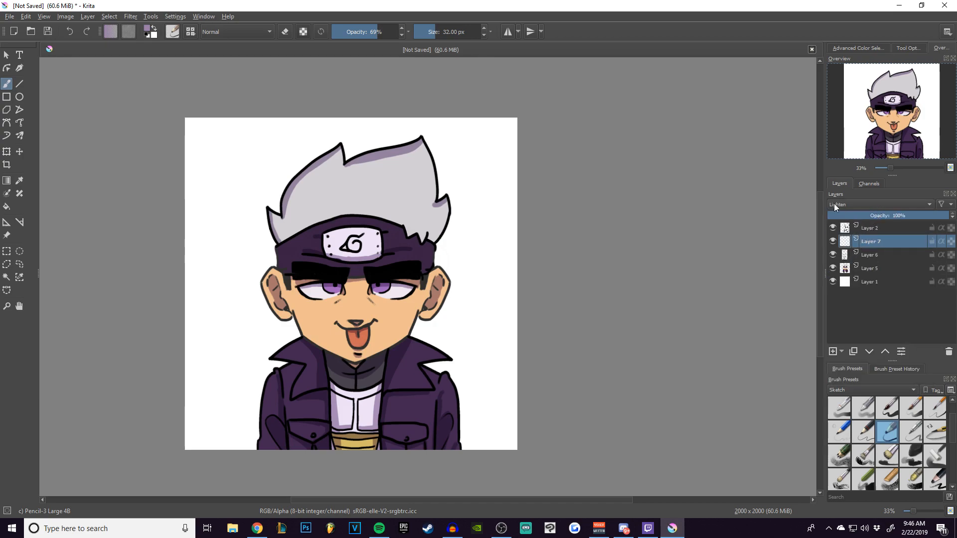
# Highlight the outer edge of the left-hand collar in a vivid purple with a 30 px brush.
pyautogui.click(855, 48)
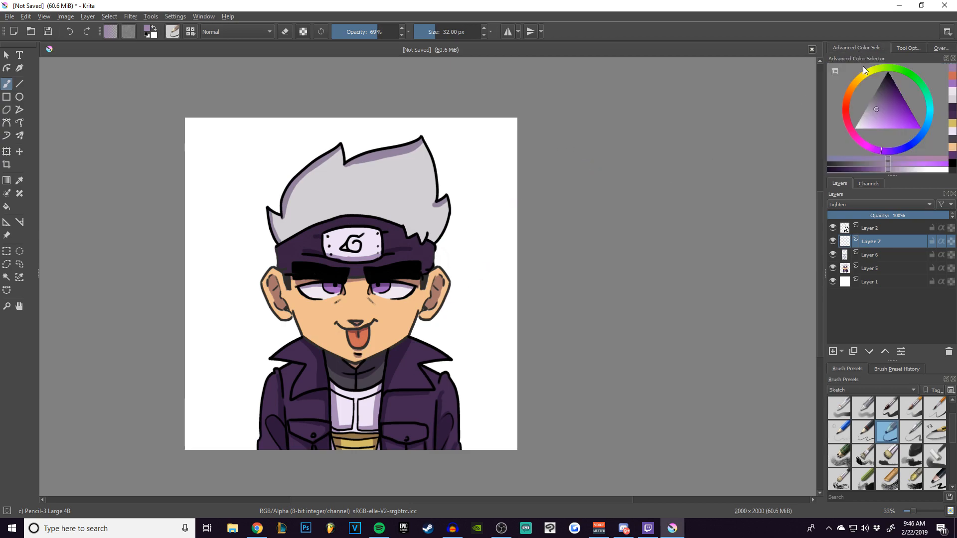
pyautogui.moveTo(900, 132); pyautogui.dragTo(908, 121)
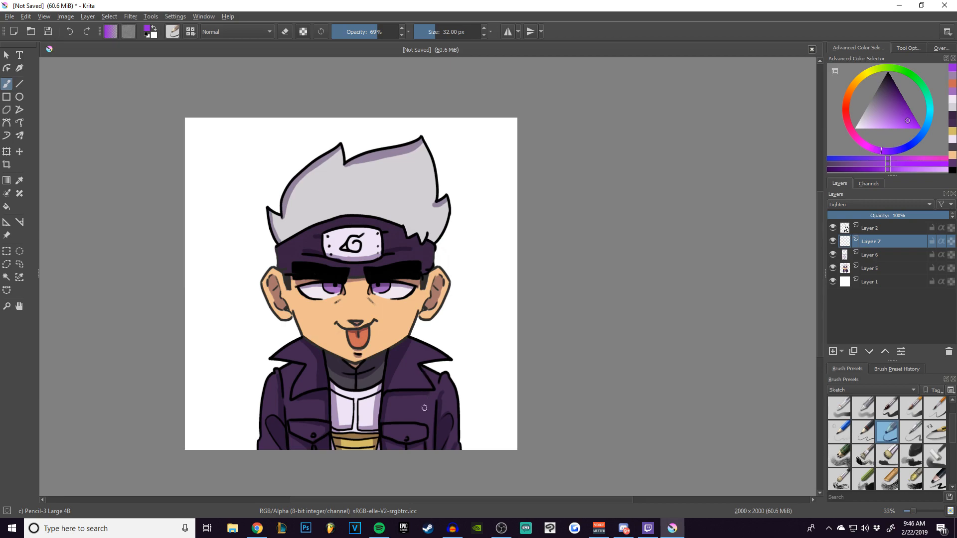
pyautogui.scroll(5, 271, 374)
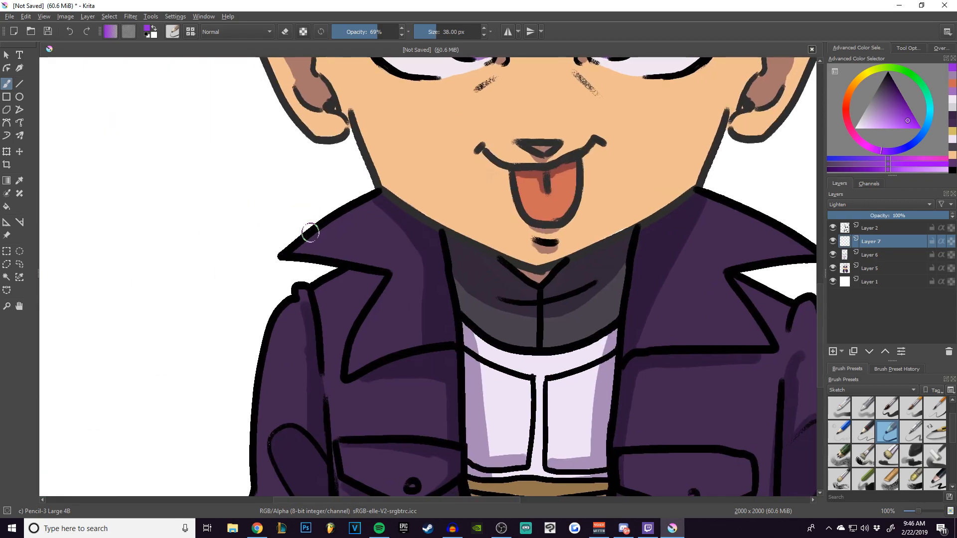
pyautogui.moveTo(292, 250); pyautogui.dragTo(352, 212)
pyautogui.press('[')
pyautogui.press('[')
pyautogui.press('[')
pyautogui.hotkey('ctrl', 'z')
pyautogui.moveTo(294, 250); pyautogui.dragTo(359, 196)
# Highlight the left-hand sleeve's outer edge, the pocket flap, the lapel edge, and the left-hand jaw line.
pyautogui.moveTo(323, 282)
pyautogui.mouseDown()
pyautogui.moveTo(354, 118)
pyautogui.moveTo(331, 136)
pyautogui.moveTo(305, 184)
pyautogui.moveTo(310, 162)
pyautogui.moveTo(299, 194)
pyautogui.moveTo(282, 349)
pyautogui.moveTo(283, 396)
pyautogui.mouseUp()
pyautogui.moveTo(370, 301)
pyautogui.mouseDown()
pyautogui.moveTo(376, 320)
pyautogui.moveTo(404, 337)
pyautogui.mouseUp()
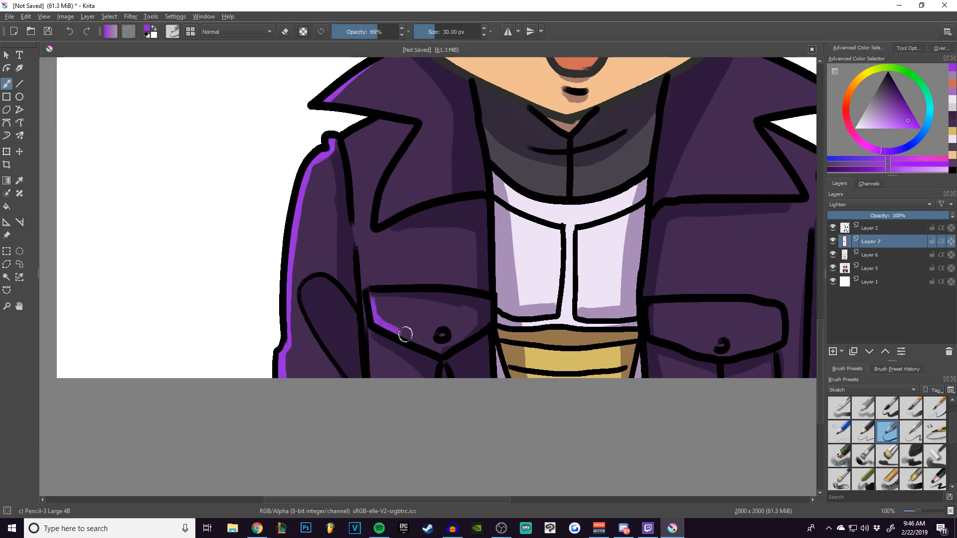
pyautogui.moveTo(410, 121); pyautogui.dragTo(354, 310)
pyautogui.moveTo(315, 174)
pyautogui.mouseDown()
pyautogui.moveTo(349, 244)
pyautogui.moveTo(384, 272)
pyautogui.mouseUp()
# Try the Luminosity and Overlay blending modes on the highlight layer.
pyautogui.click(879, 204)
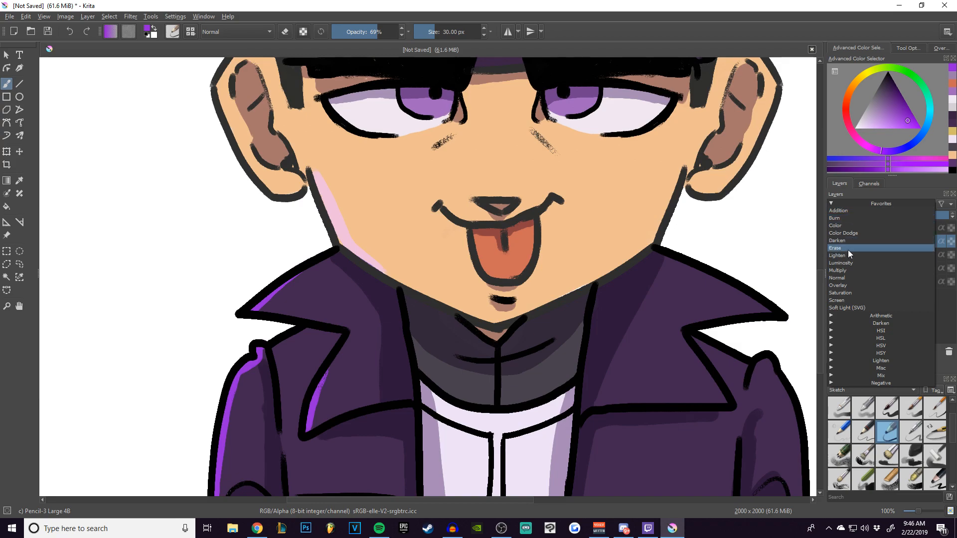
pyautogui.click(845, 260)
pyautogui.click(852, 204)
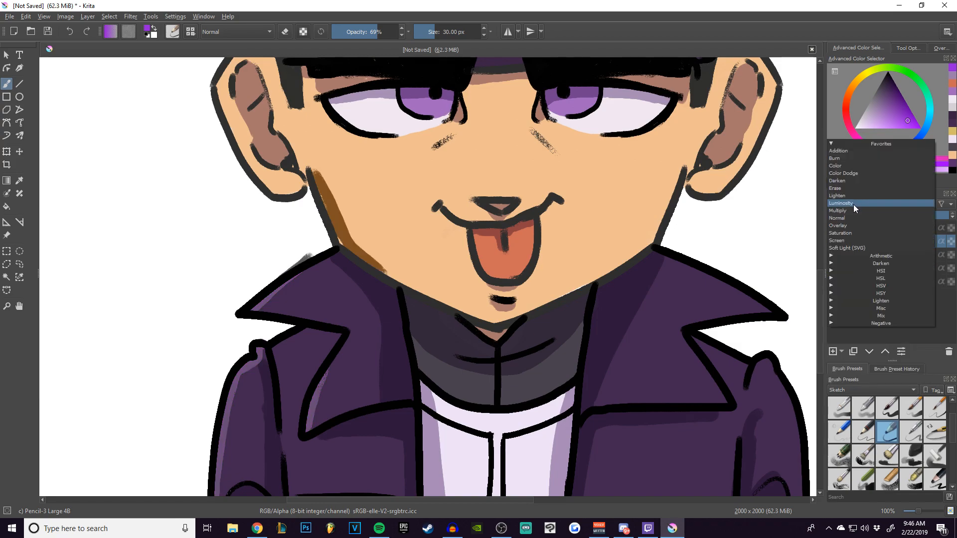
pyautogui.click(845, 227)
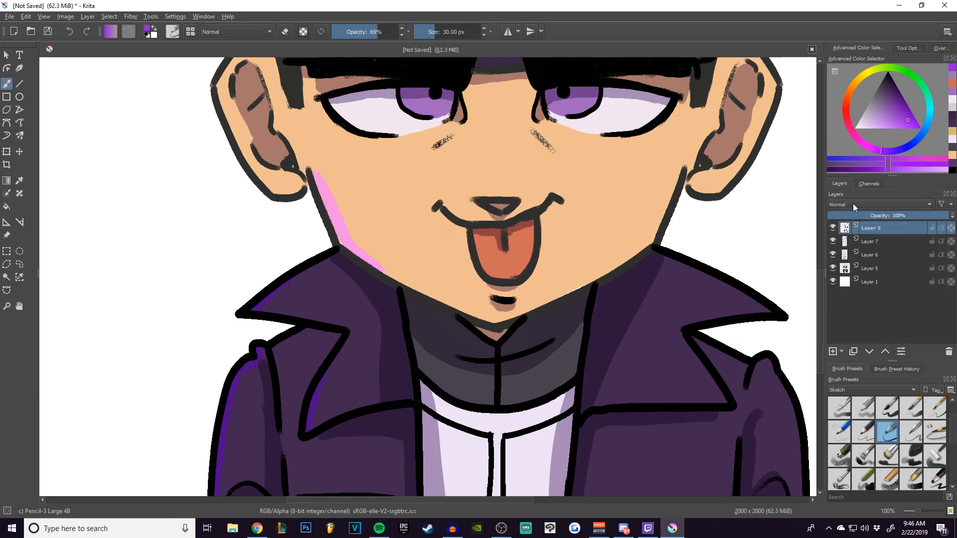
pyautogui.click(853, 205)
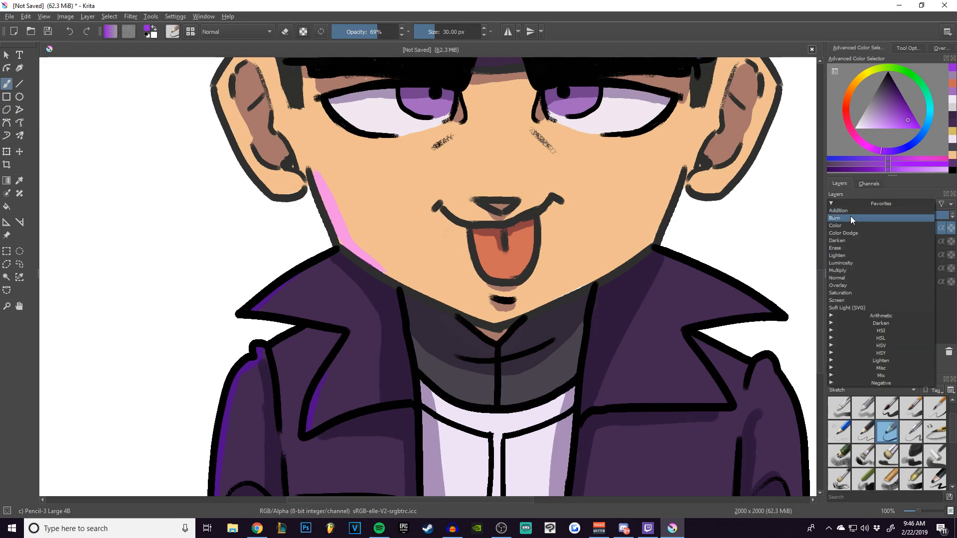
pyautogui.click(846, 217)
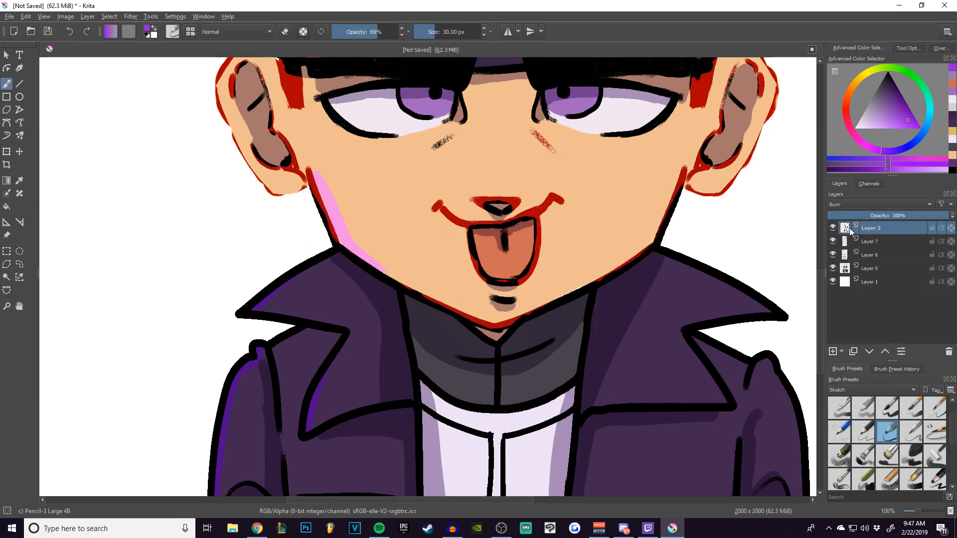
pyautogui.click(861, 205)
pyautogui.click(851, 217)
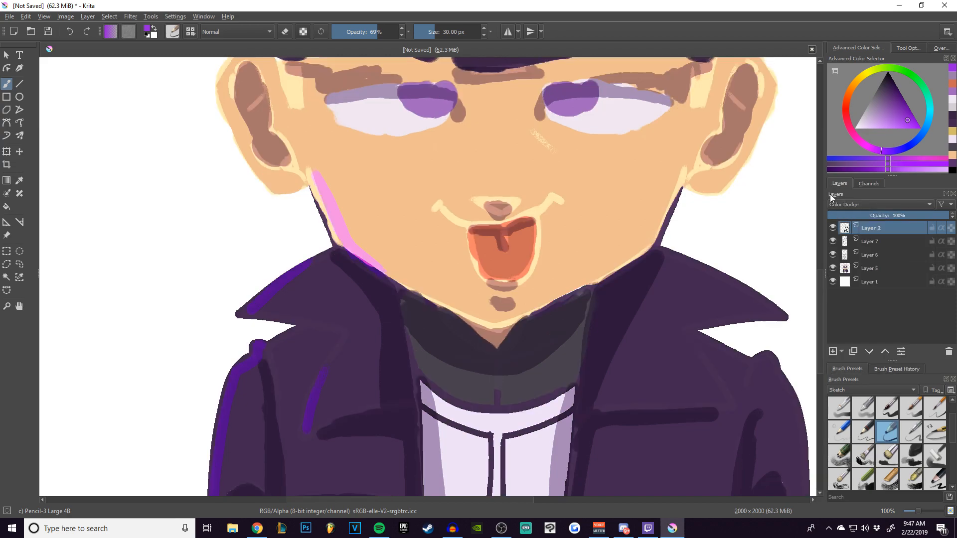
pyautogui.rightClick(857, 229)
pyautogui.moveTo(857, 375)
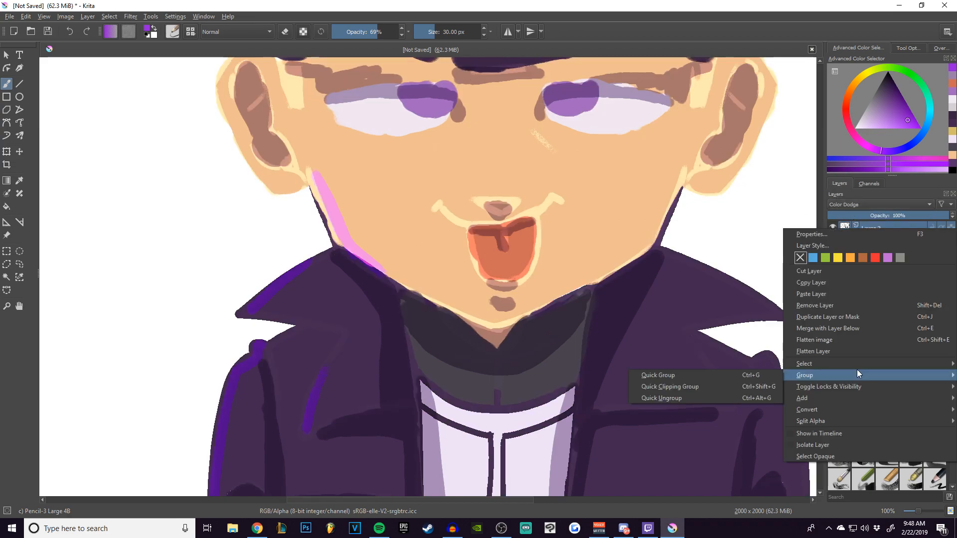
pyautogui.click(895, 203)
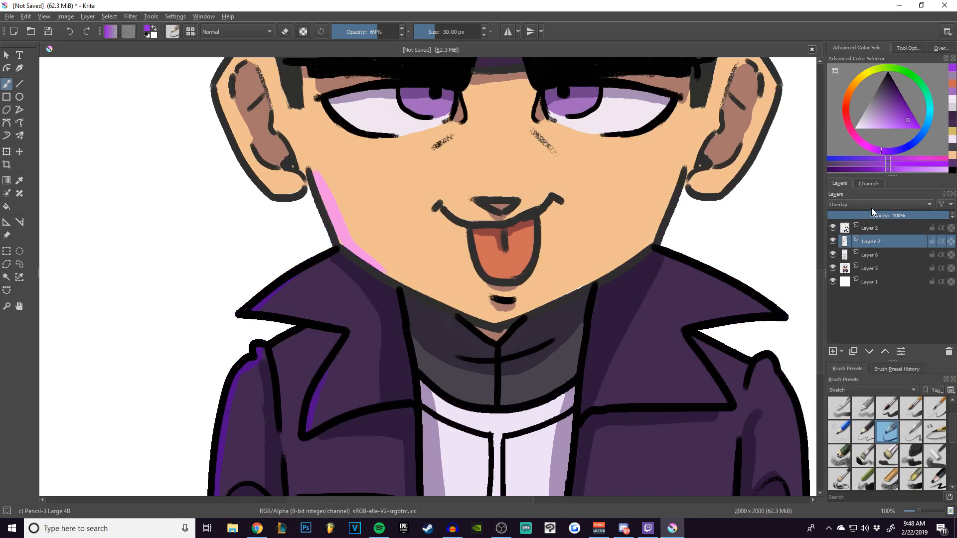
# Set the highlight layer's blending mode to Color Dodge and test it with a stroke over the mouth, undoing the stroke.
pyautogui.click(871, 206)
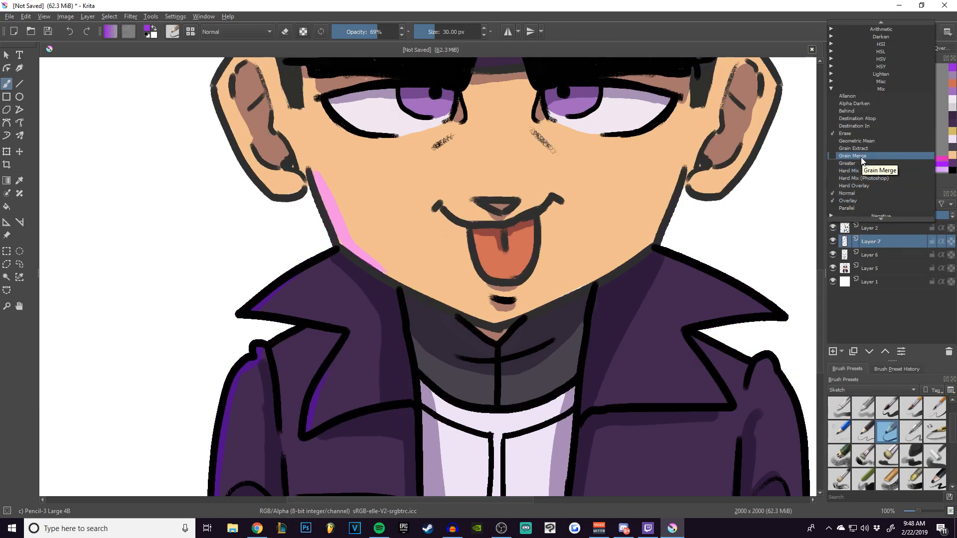
pyautogui.click(873, 74)
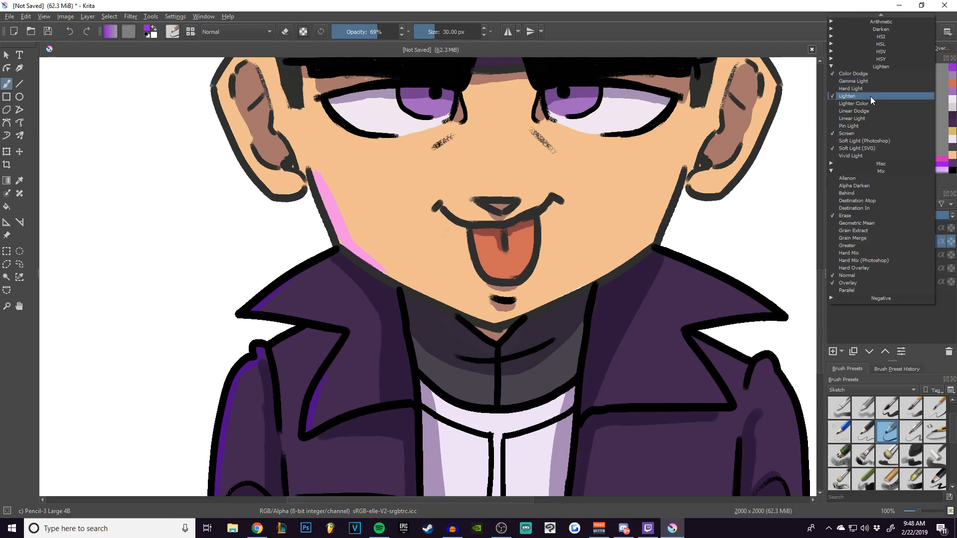
pyautogui.click(858, 75)
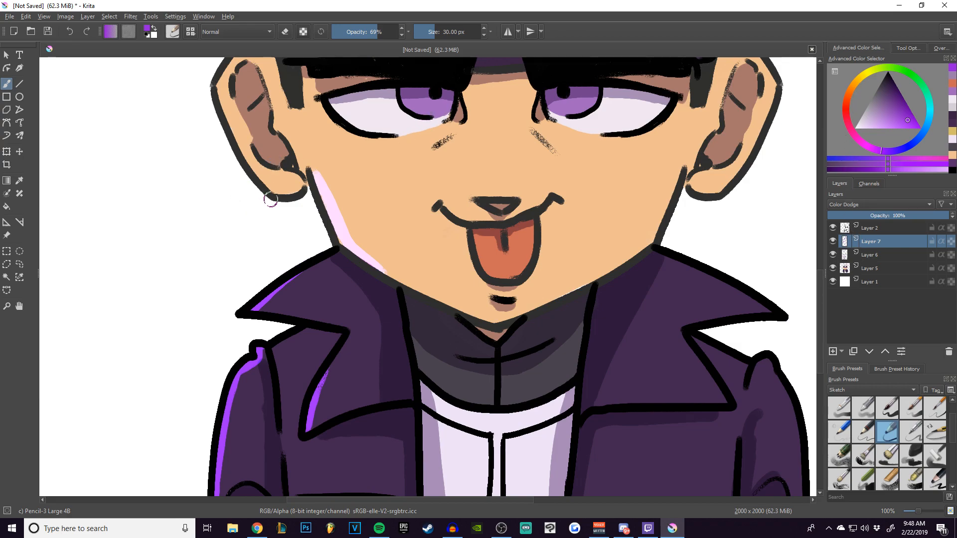
pyautogui.moveTo(493, 251); pyautogui.dragTo(374, 247)
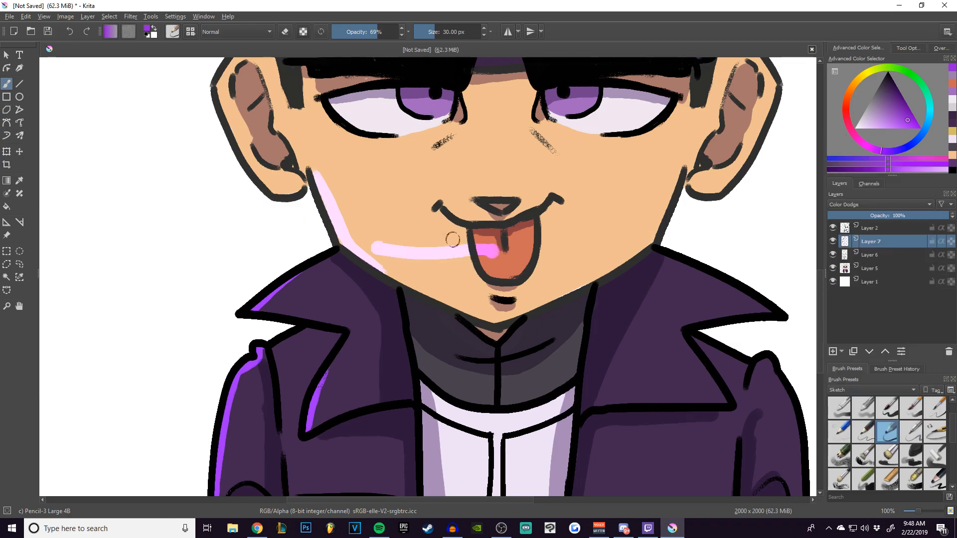
pyautogui.hotkey('ctrl', 'z')
# Highlight the right-hand jaw line and the lower edges of both ears.
pyautogui.moveTo(594, 207); pyautogui.dragTo(509, 240)
pyautogui.moveTo(480, 298)
pyautogui.mouseDown()
pyautogui.moveTo(544, 247)
pyautogui.moveTo(574, 179)
pyautogui.moveTo(578, 205)
pyautogui.moveTo(629, 178)
pyautogui.moveTo(606, 198)
pyautogui.moveTo(634, 150)
pyautogui.mouseUp()
pyautogui.moveTo(187, 195)
pyautogui.mouseDown()
pyautogui.moveTo(144, 185)
pyautogui.moveTo(152, 197)
pyautogui.moveTo(121, 133)
pyautogui.moveTo(181, 210)
pyautogui.mouseUp()
pyautogui.moveTo(216, 172); pyautogui.dragTo(231, 267)
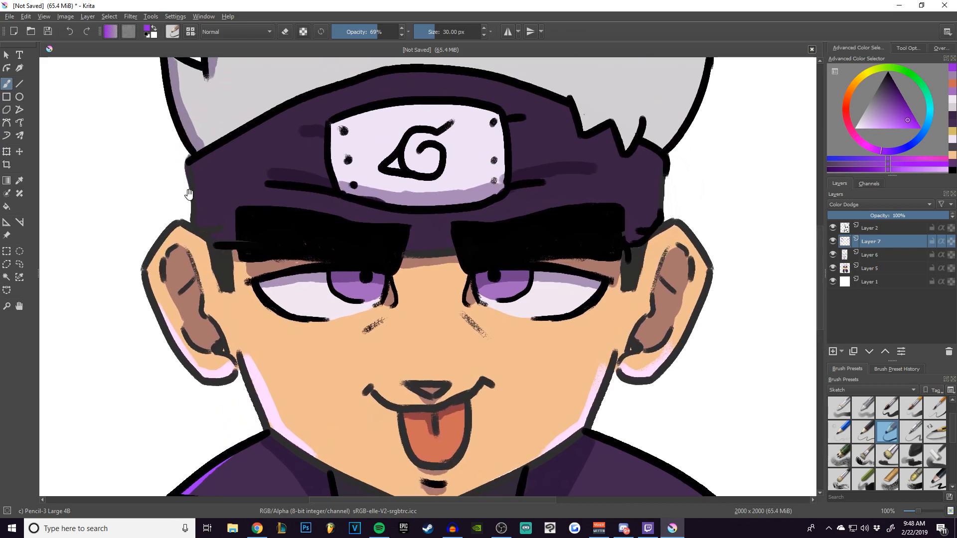
# Highlight the left-hand edge of the headband cloth and the left-hand edge of its metal plate.
pyautogui.moveTo(206, 224)
pyautogui.mouseDown()
pyautogui.moveTo(197, 131)
pyautogui.moveTo(207, 156)
pyautogui.moveTo(200, 184)
pyautogui.mouseUp()
pyautogui.hotkey('ctrl', 'z')
pyautogui.moveTo(338, 124); pyautogui.dragTo(335, 158)
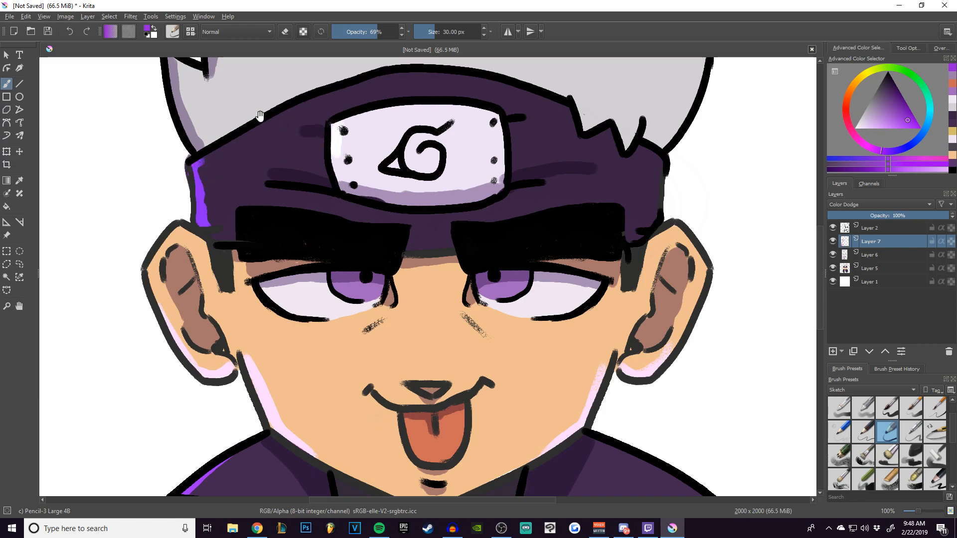
# Add shine spots to the whites and the purple irises of both eyes.
pyautogui.moveTo(279, 294); pyautogui.dragTo(300, 299)
pyautogui.click(354, 292)
pyautogui.click(497, 293)
pyautogui.moveTo(531, 308); pyautogui.dragTo(567, 301)
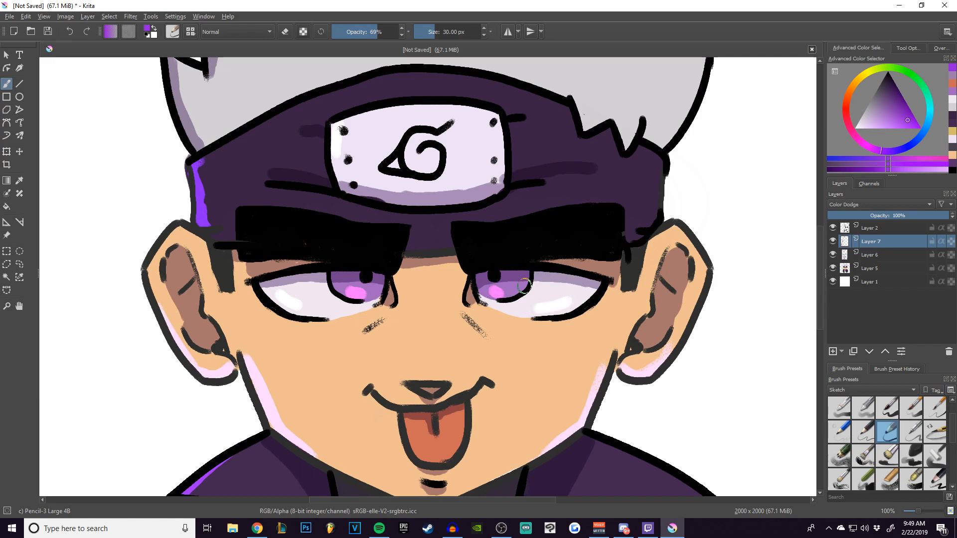
# Extend the headband highlight along the hairline at its left-hand corner and touch up the metal plate's left-hand edge.
pyautogui.moveTo(377, 226)
pyautogui.mouseDown()
pyautogui.moveTo(370, 355)
pyautogui.moveTo(342, 354)
pyautogui.mouseUp()
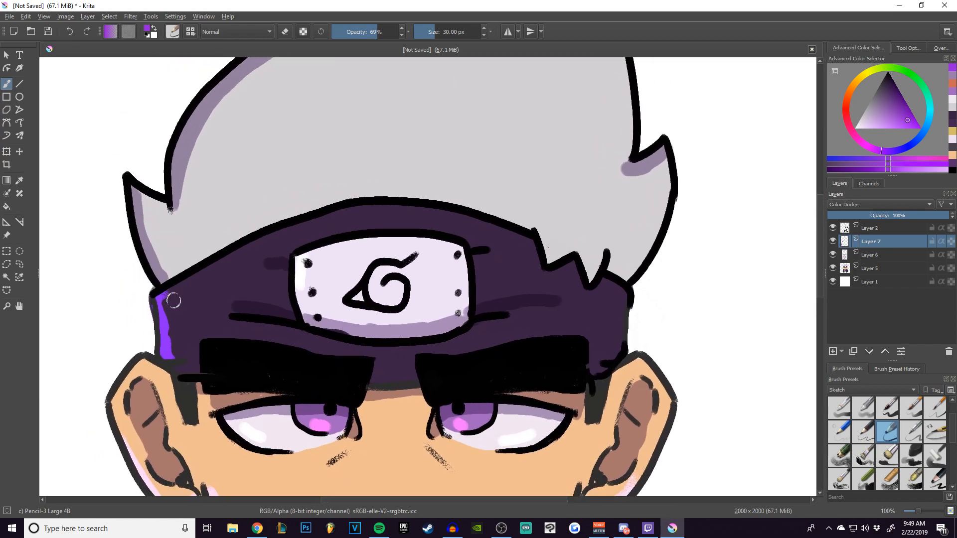
pyautogui.moveTo(172, 295); pyautogui.dragTo(198, 272)
pyautogui.moveTo(301, 266); pyautogui.dragTo(303, 292)
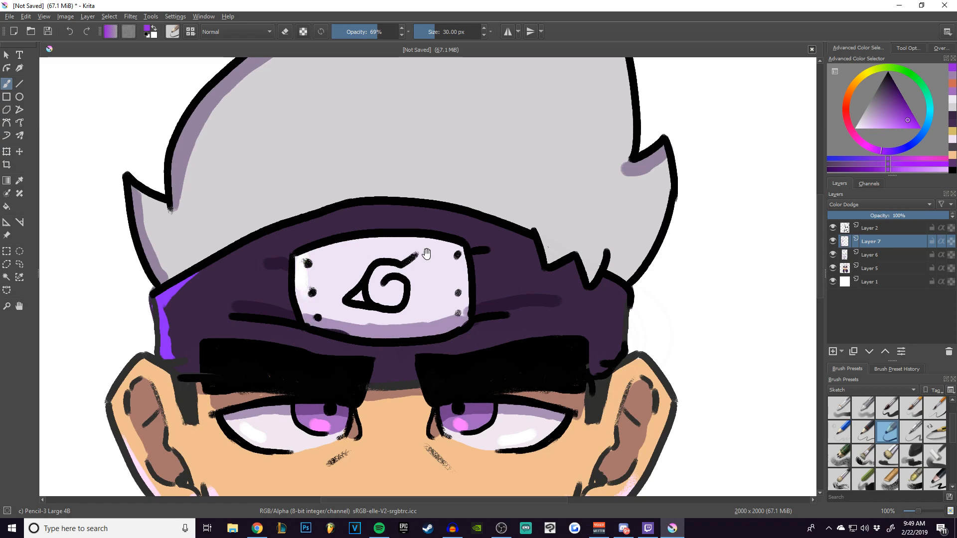
# Highlight the outer rim of the right-hand ear.
pyautogui.moveTo(499, 256); pyautogui.dragTo(299, 224)
pyautogui.moveTo(427, 242); pyautogui.dragTo(448, 204)
pyautogui.moveTo(442, 324)
pyautogui.mouseDown()
pyautogui.moveTo(417, 176)
pyautogui.moveTo(436, 215)
pyautogui.moveTo(426, 272)
pyautogui.mouseUp()
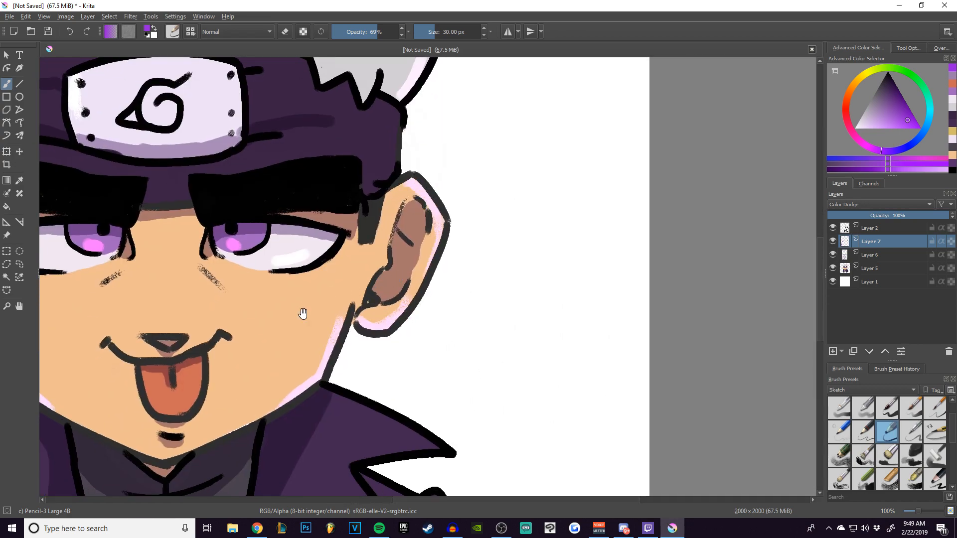
# Add highlights to the lower right-hand side of the tongue and to the white shirt's neckline.
pyautogui.moveTo(303, 312); pyautogui.dragTo(412, 245)
pyautogui.moveTo(329, 333); pyautogui.dragTo(349, 320)
pyautogui.moveTo(320, 357); pyautogui.dragTo(320, 207)
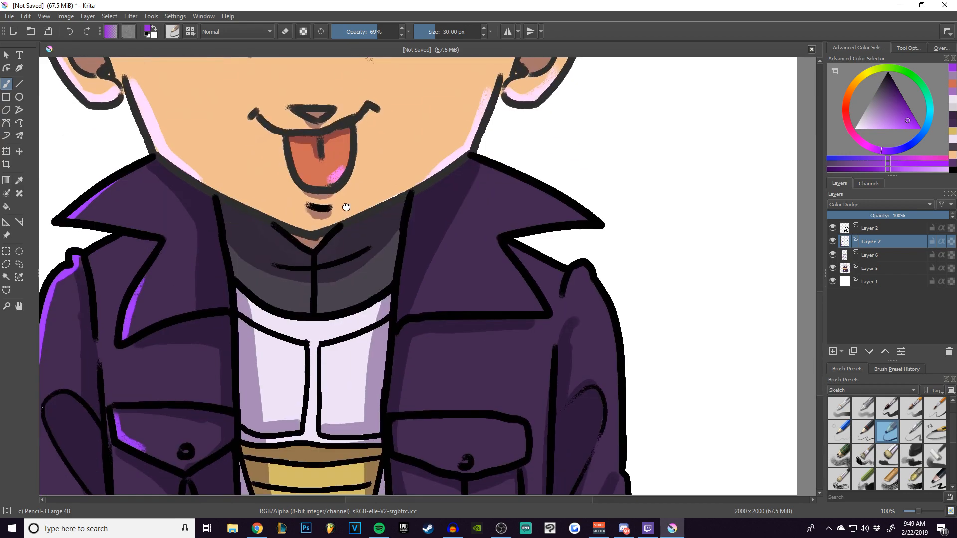
pyautogui.moveTo(314, 332); pyautogui.dragTo(348, 320)
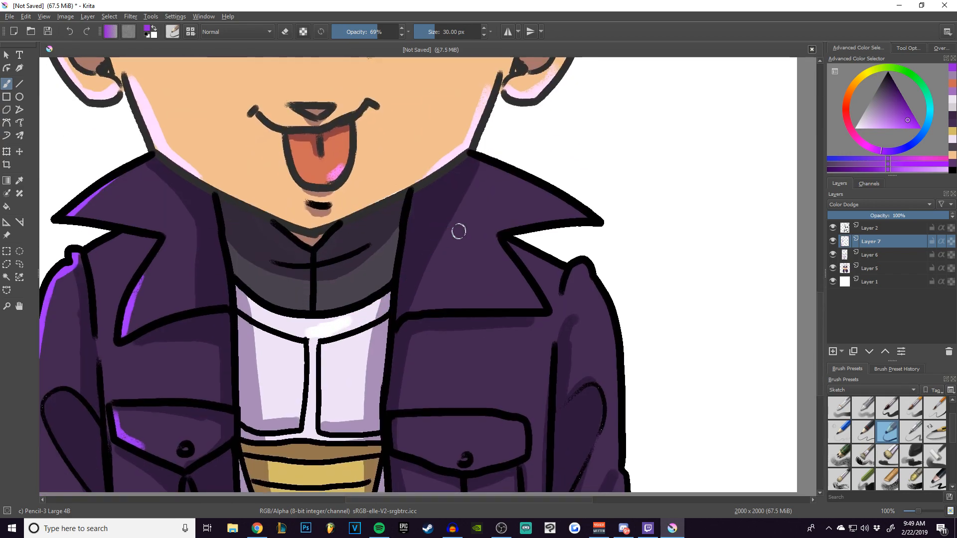
# Highlight the jacket's right-hand side along the collar's upper edge, the shoulder, the outer sleeve and the outer end of the pocket flap.
pyautogui.moveTo(493, 244); pyautogui.dragTo(536, 305)
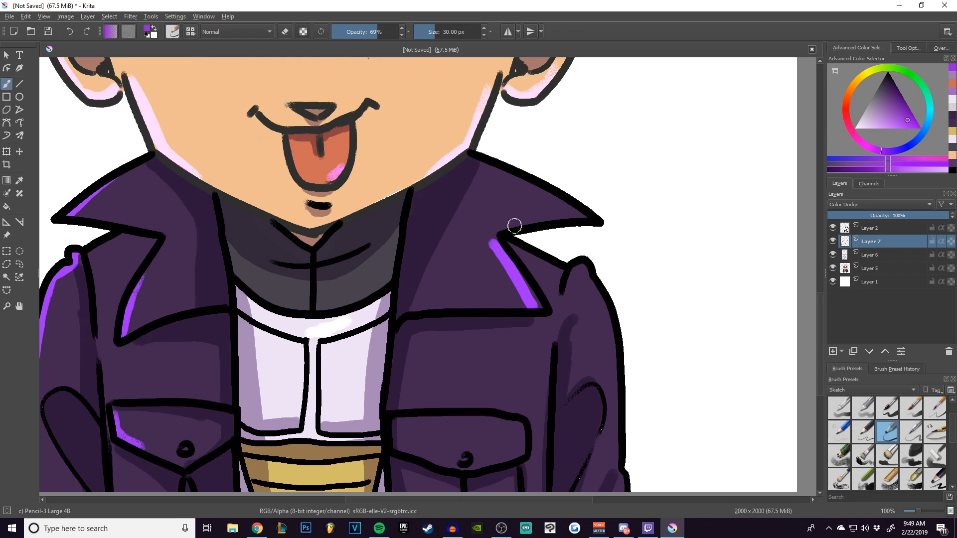
pyautogui.hotkey('ctrl', 'z')
pyautogui.moveTo(509, 175); pyautogui.dragTo(579, 209)
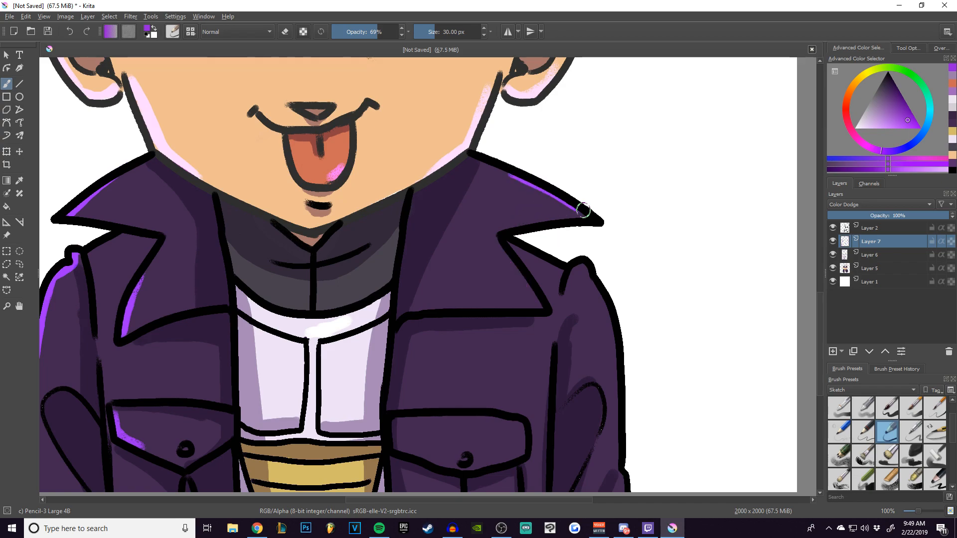
pyautogui.moveTo(505, 242)
pyautogui.mouseDown()
pyautogui.moveTo(554, 264)
pyautogui.moveTo(447, 139)
pyautogui.moveTo(465, 127)
pyautogui.moveTo(455, 133)
pyautogui.moveTo(471, 135)
pyautogui.moveTo(492, 168)
pyautogui.moveTo(500, 305)
pyautogui.mouseUp()
pyautogui.hotkey('ctrl', 'z')
pyautogui.moveTo(489, 166); pyautogui.dragTo(497, 304)
pyautogui.moveTo(405, 285); pyautogui.dragTo(404, 304)
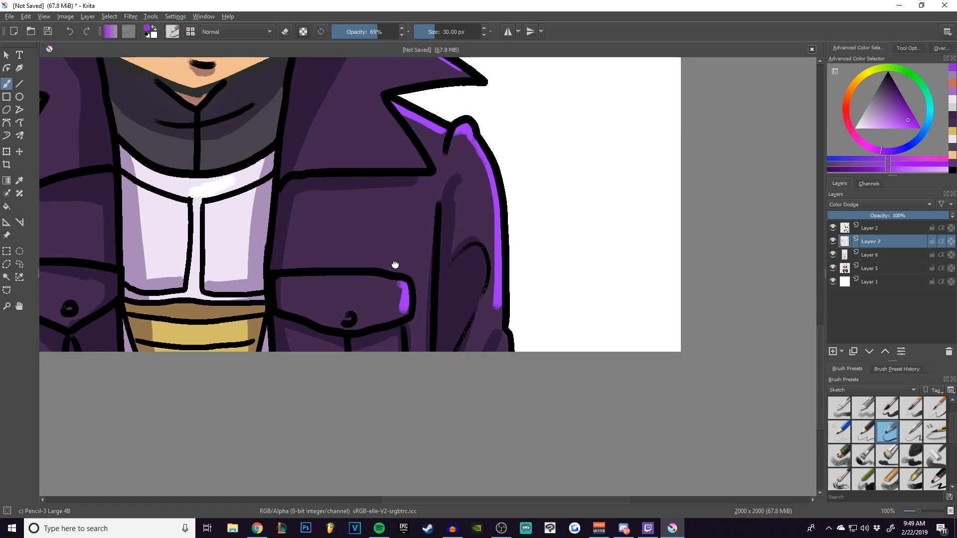
# Add a short vertical highlight on the bridge just above the nose tip.
pyautogui.moveTo(345, 262); pyautogui.dragTo(517, 249)
pyautogui.scroll(5, 341, 202)
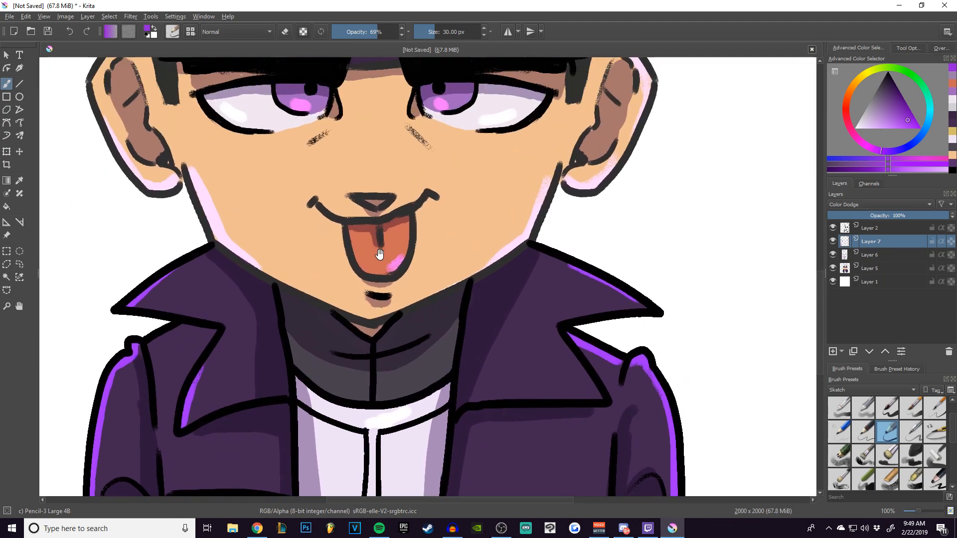
pyautogui.moveTo(389, 176); pyautogui.dragTo(388, 166)
# Highlight the right-hand edge of the hair with a 24 px brush and undo the surplus stroke.
pyautogui.press('[')
pyautogui.press('[')
pyautogui.hotkey('ctrl', '-')
pyautogui.hotkey('ctrl', '-')
pyautogui.hotkey('ctrl', '-')
pyautogui.hotkey('ctrl', '+')
pyautogui.moveTo(478, 80); pyautogui.dragTo(439, 193)
pyautogui.moveTo(467, 95)
pyautogui.mouseDown()
pyautogui.moveTo(475, 159)
pyautogui.moveTo(480, 140)
pyautogui.mouseUp()
pyautogui.hotkey('ctrl', 'z')
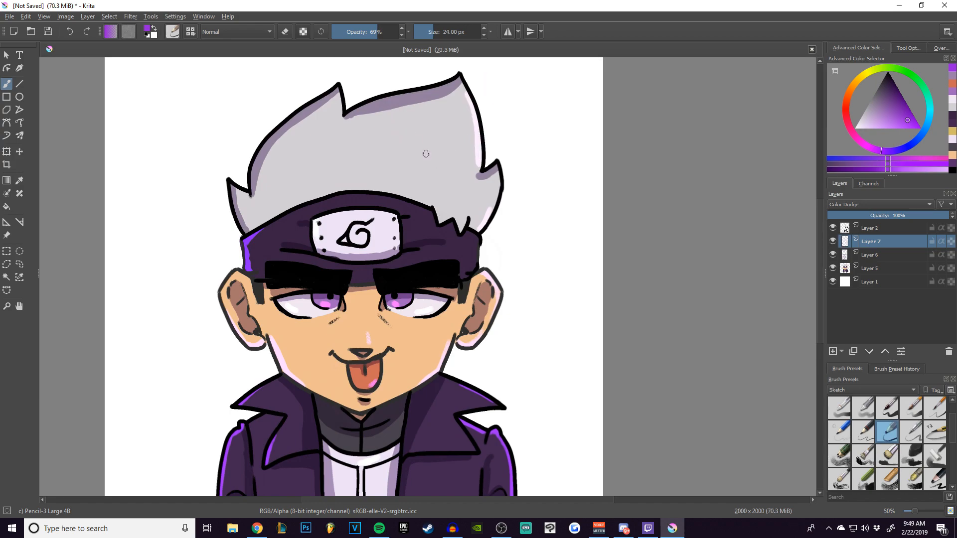
pyautogui.click(6, 55)
pyautogui.hotkey('ctrl', '-')
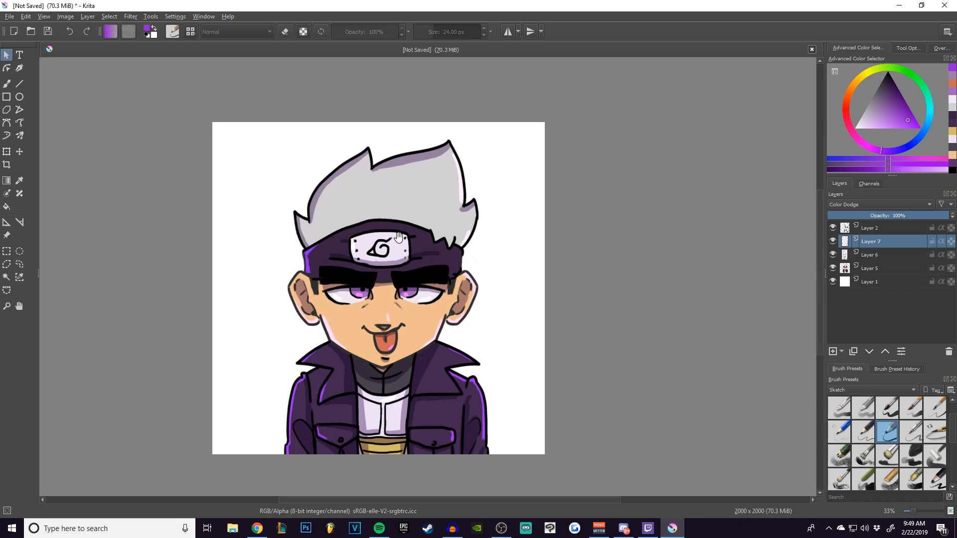
pyautogui.moveTo(399, 236); pyautogui.dragTo(397, 204)
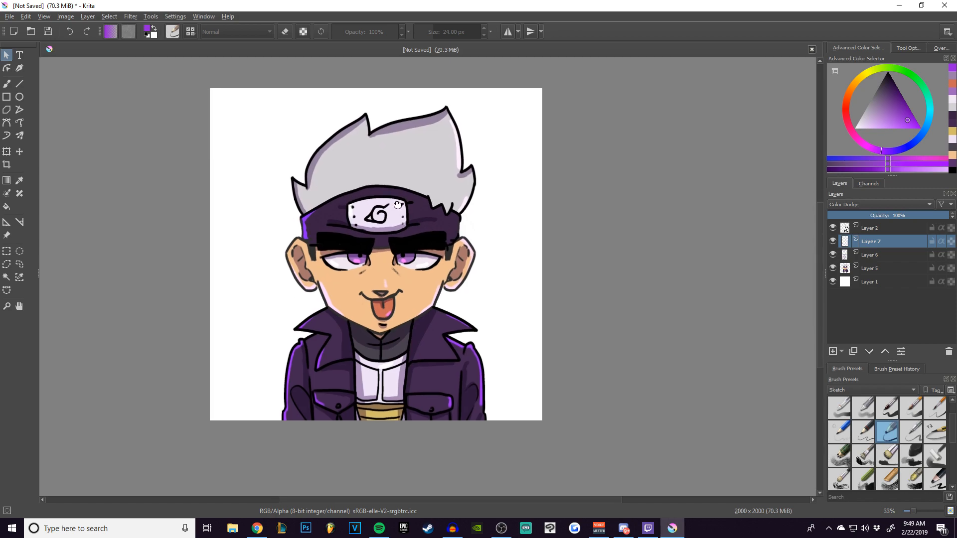
# Make the line-art layer, Layer 2, active for painting and add a local selection to it.
pyautogui.press('b')
pyautogui.click(880, 225)
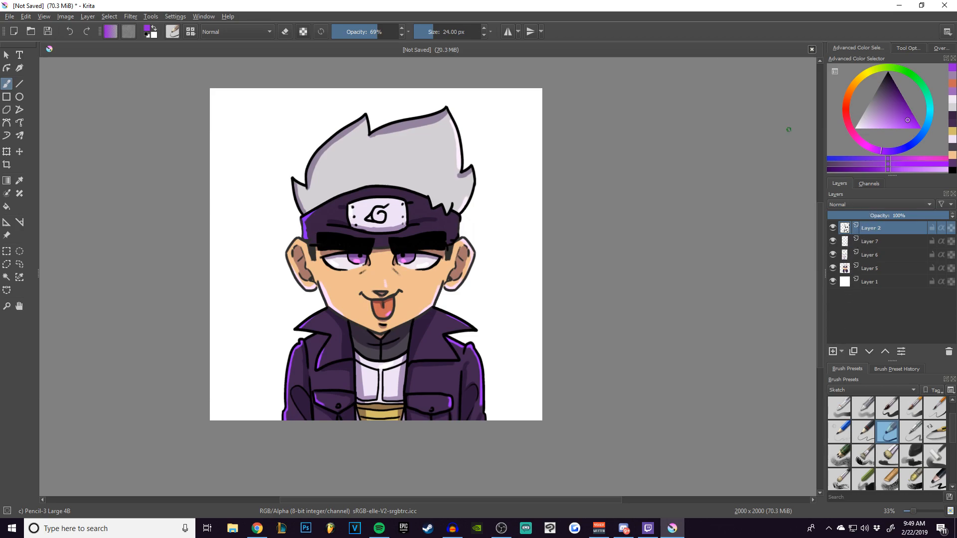
pyautogui.click(905, 353)
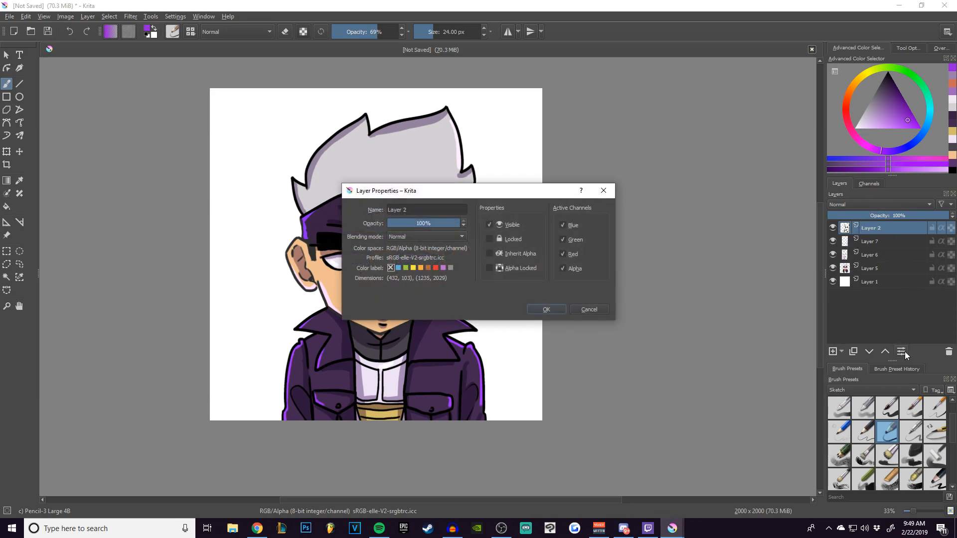
pyautogui.click(588, 310)
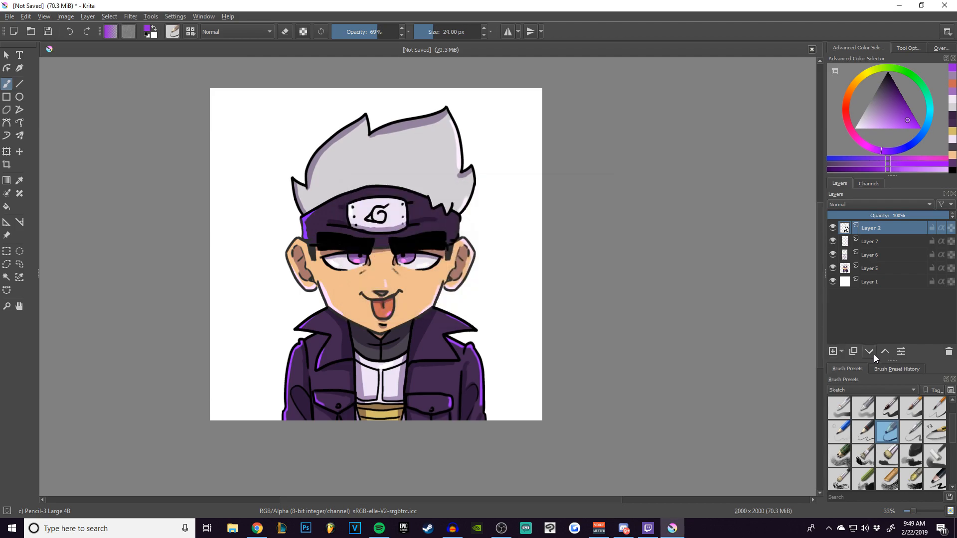
pyautogui.rightClick(881, 231)
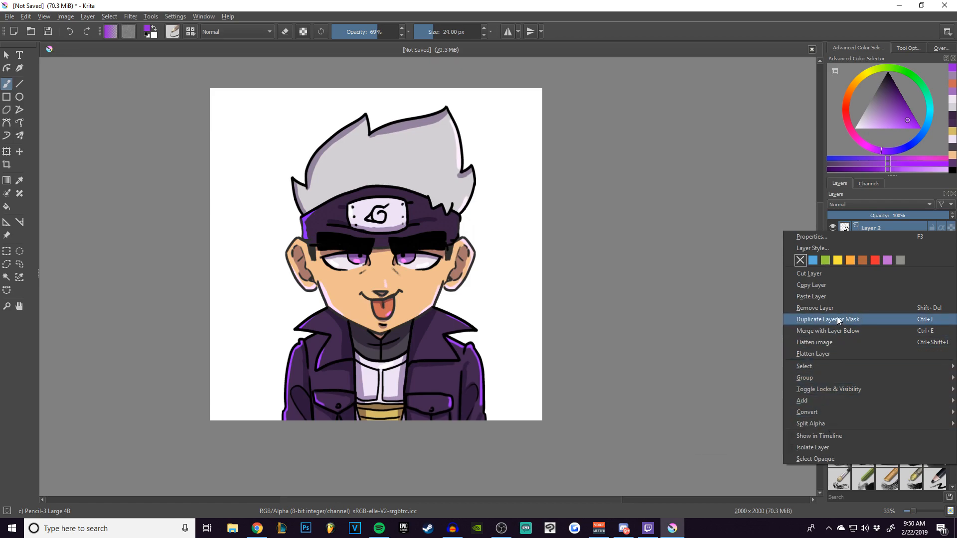
pyautogui.click(807, 322)
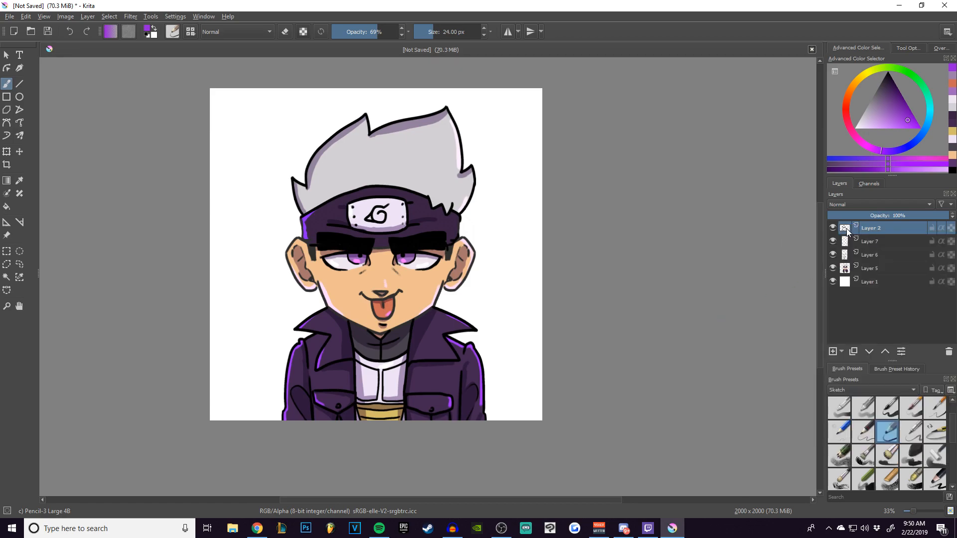
pyautogui.click(842, 350)
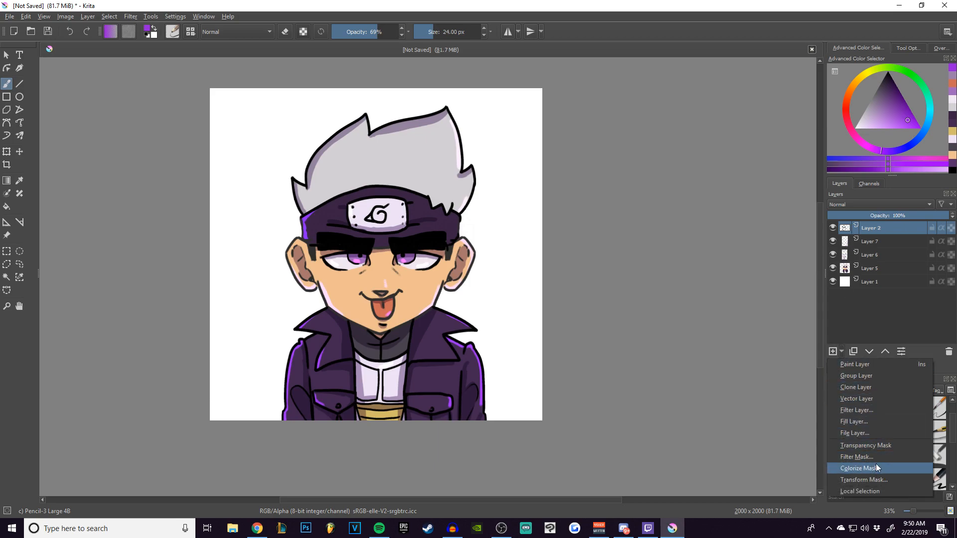
pyautogui.click(877, 491)
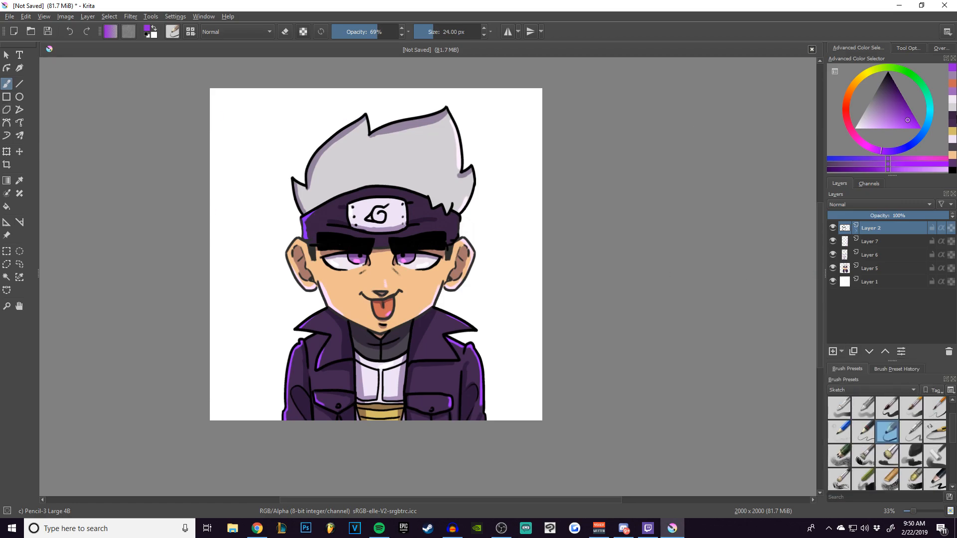
# Choose a muted dark red painting colour, try it with a dab beside the hair and undo the dab.
pyautogui.moveTo(846, 121); pyautogui.dragTo(846, 109)
pyautogui.click(900, 116)
pyautogui.click(847, 121)
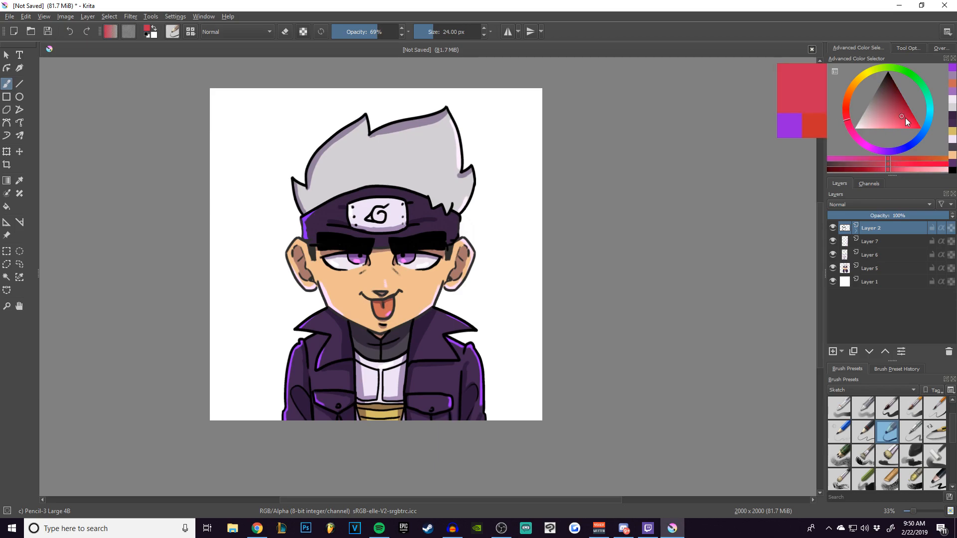
pyautogui.click(896, 110)
pyautogui.click(897, 106)
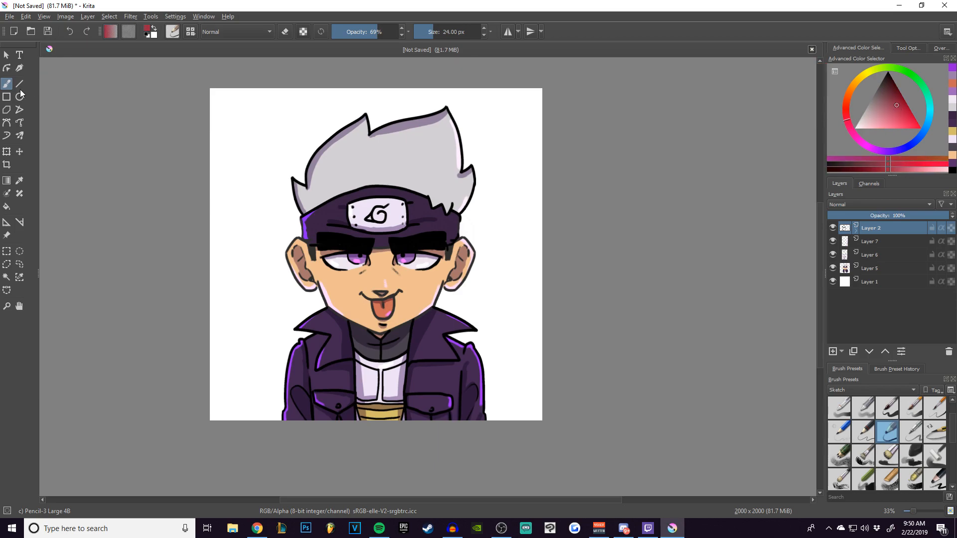
pyautogui.click(268, 155)
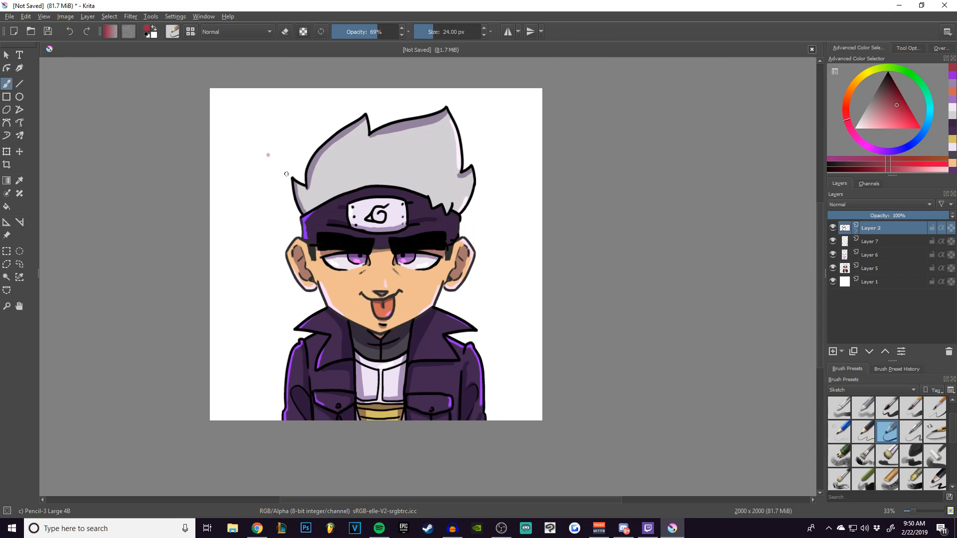
pyautogui.hotkey('ctrl', 'z')
pyautogui.rightClick(845, 229)
pyautogui.click(822, 233)
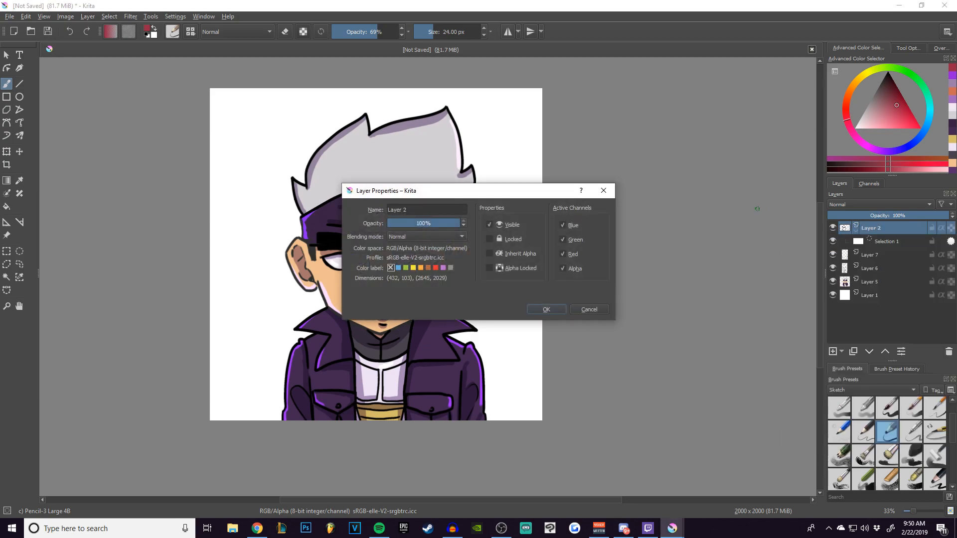
pyautogui.click(589, 309)
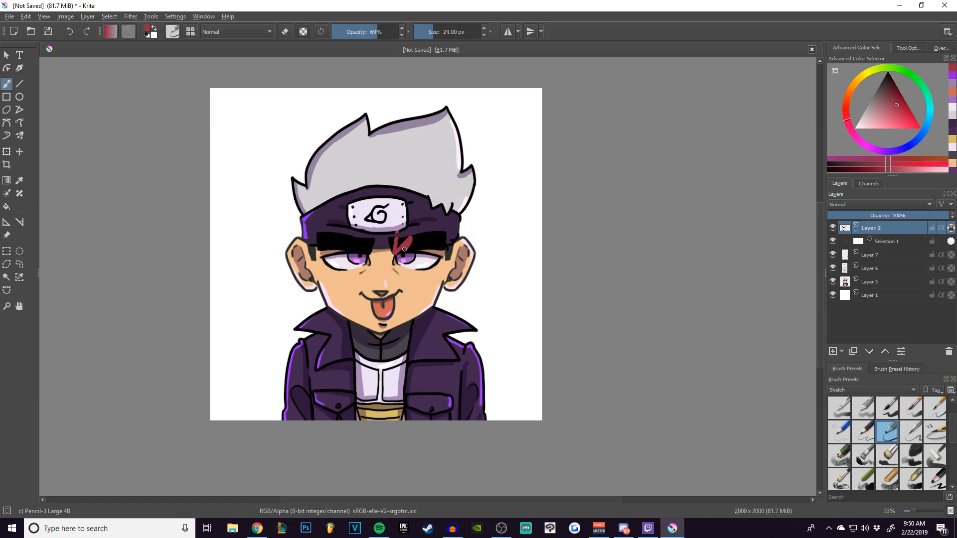
# Lock Layer 2's alpha and recolour the whole line art dark red with a 246 px brush.
pyautogui.press(']')
pyautogui.press(']')
pyautogui.press(']')
pyautogui.press(']')
pyautogui.press(']')
pyautogui.press(']')
pyautogui.press(']')
pyautogui.press(']')
pyautogui.press(']')
pyautogui.press(']')
pyautogui.press(']')
pyautogui.press(']')
pyautogui.press(']')
pyautogui.press(']')
pyautogui.press(']')
pyautogui.press(']')
pyautogui.press(']')
pyautogui.press(']')
pyautogui.press(']')
pyautogui.press(']')
pyautogui.moveTo(399, 243); pyautogui.dragTo(454, 245)
pyautogui.moveTo(356, 249)
pyautogui.mouseDown()
pyautogui.moveTo(322, 285)
pyautogui.moveTo(312, 274)
pyautogui.moveTo(369, 284)
pyautogui.moveTo(443, 248)
pyautogui.moveTo(447, 286)
pyautogui.moveTo(390, 317)
pyautogui.moveTo(323, 312)
pyautogui.moveTo(382, 447)
pyautogui.moveTo(475, 424)
pyautogui.mouseUp()
pyautogui.moveTo(471, 259)
pyautogui.mouseDown()
pyautogui.moveTo(416, 128)
pyautogui.moveTo(351, 124)
pyautogui.moveTo(312, 148)
pyautogui.moveTo(424, 126)
pyautogui.mouseUp()
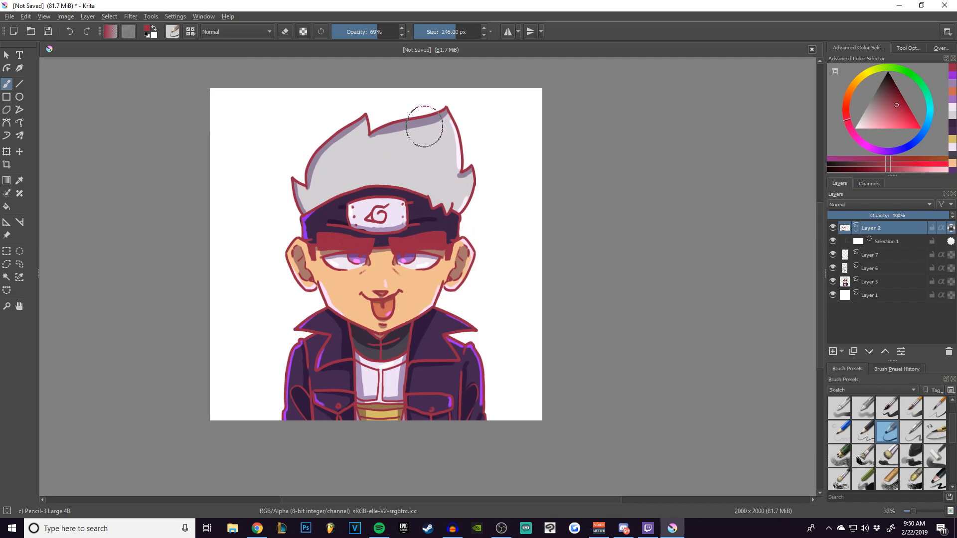
# Duplicate Layer 2 and set the copy's blending mode to Multiply.
pyautogui.rightClick(904, 230)
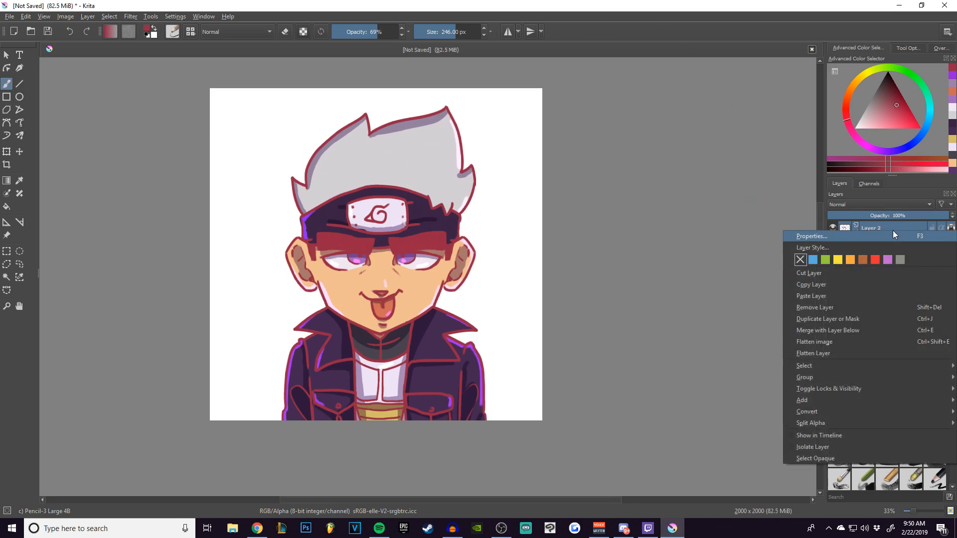
pyautogui.click(831, 320)
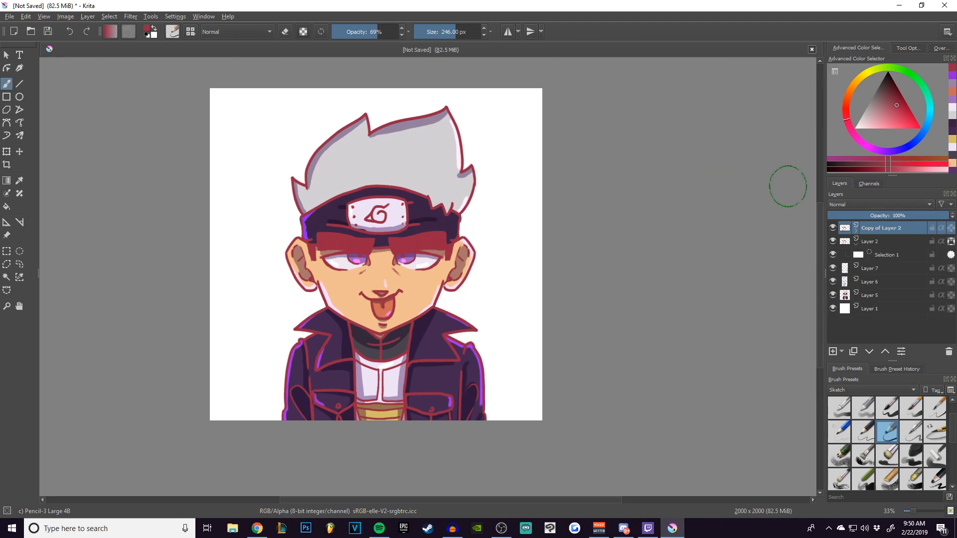
pyautogui.click(880, 205)
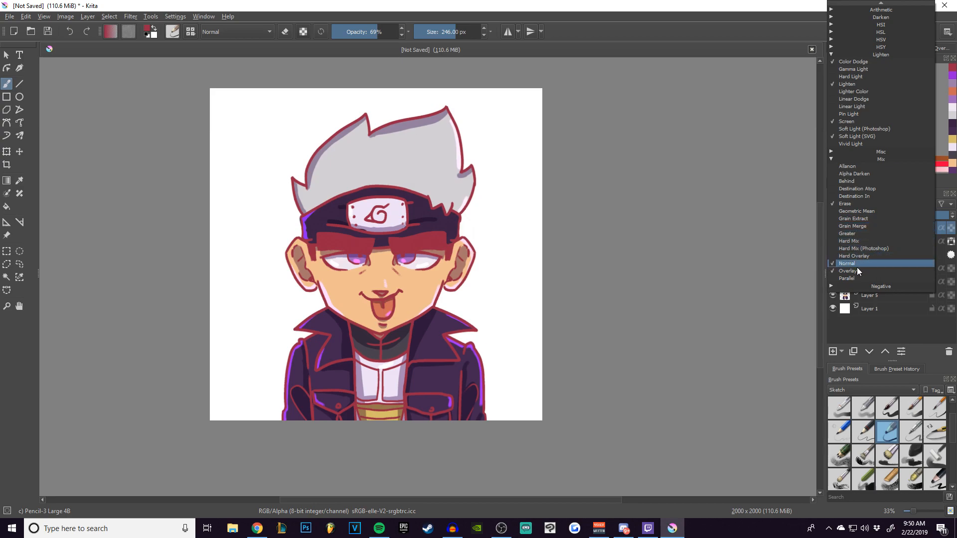
pyautogui.click(844, 159)
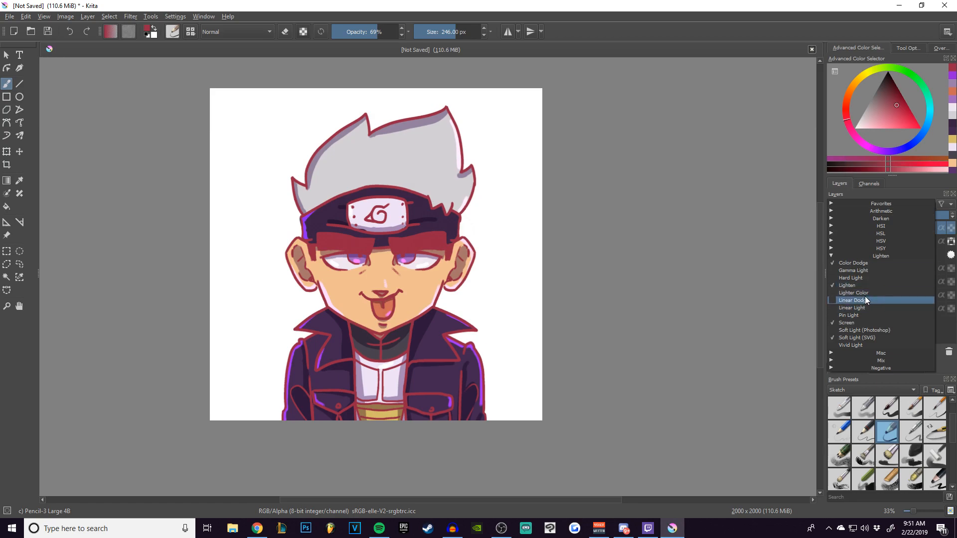
pyautogui.click(850, 217)
pyautogui.click(848, 218)
pyautogui.click(847, 210)
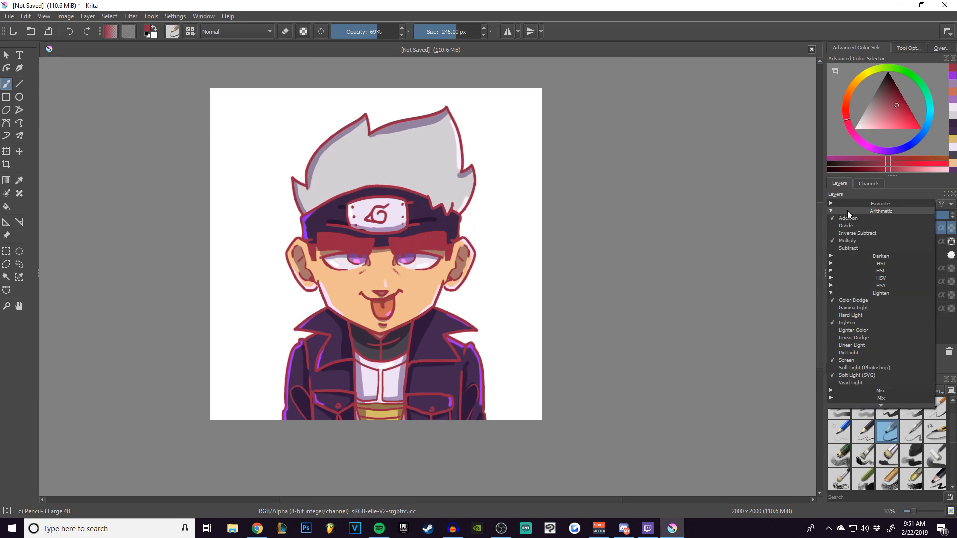
pyautogui.click(854, 240)
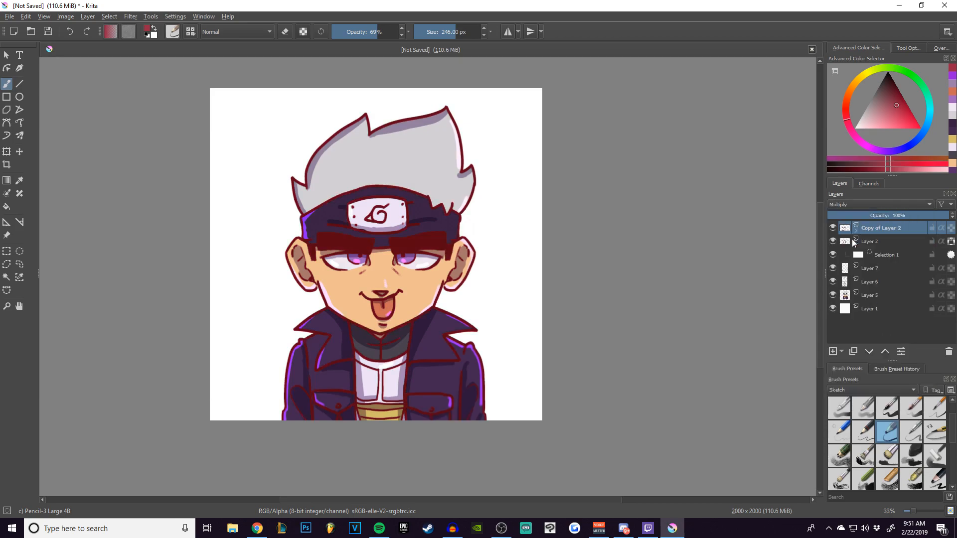
# Repaint the line art on the original Layer 2 in a darker maroon.
pyautogui.click(878, 244)
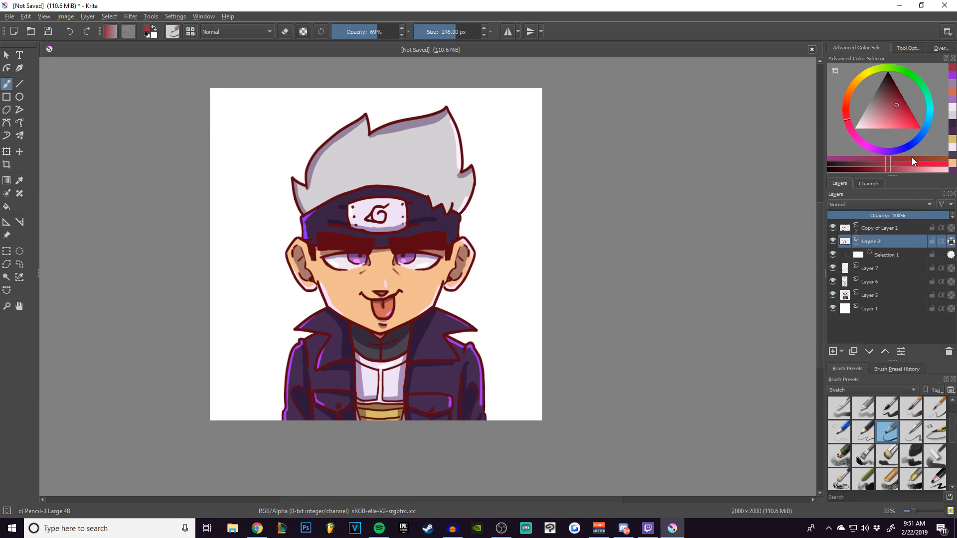
pyautogui.moveTo(895, 103); pyautogui.dragTo(892, 89)
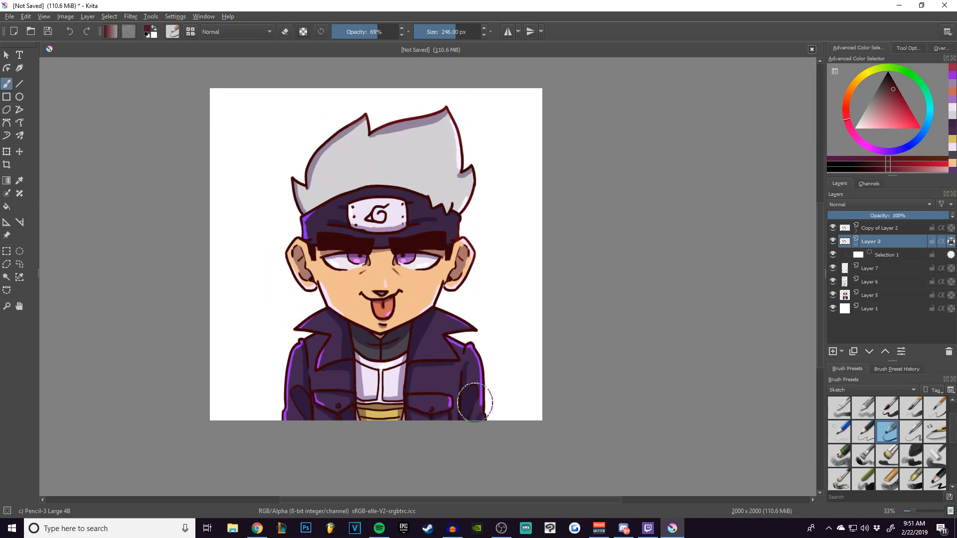
pyautogui.moveTo(289, 226); pyautogui.dragTo(287, 249)
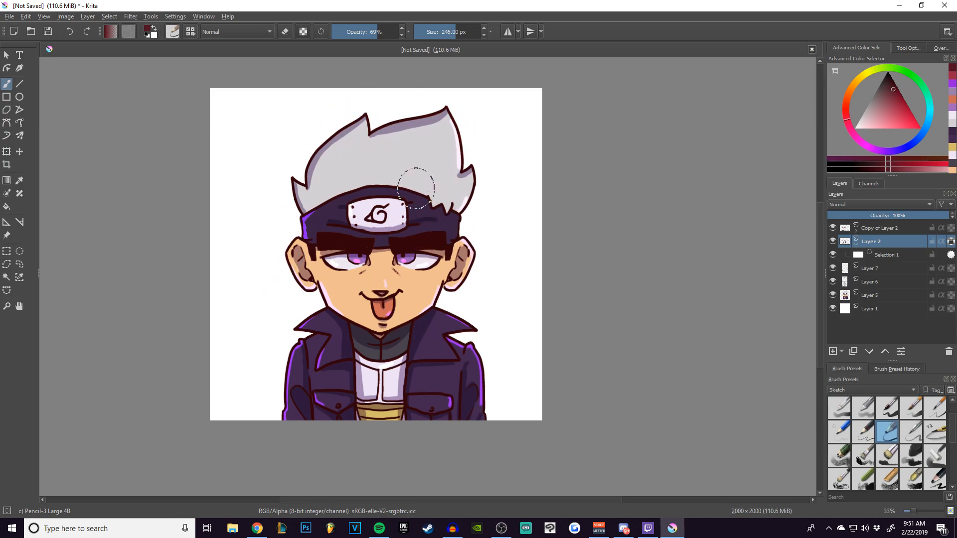
# Repaint the nose, mouth and tongue outlines on Layer 2 in a brighter dark red with a 44 px brush.
pyautogui.click(894, 98)
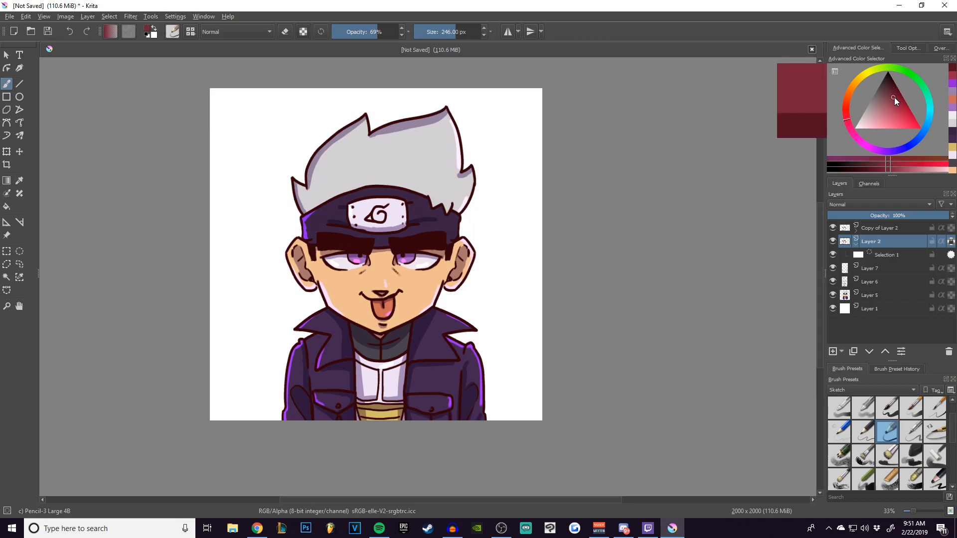
pyautogui.press('1')
pyautogui.press('[')
pyautogui.press('[')
pyautogui.press('[')
pyautogui.press('[')
pyautogui.press('[')
pyautogui.press('[')
pyautogui.press('[')
pyautogui.press('[')
pyautogui.press('[')
pyautogui.press('[')
pyautogui.press('[')
pyautogui.press('[')
pyautogui.press('[')
pyautogui.press('[')
pyautogui.press('[')
pyautogui.press('[')
pyautogui.press('[')
pyautogui.press('[')
pyautogui.press('[')
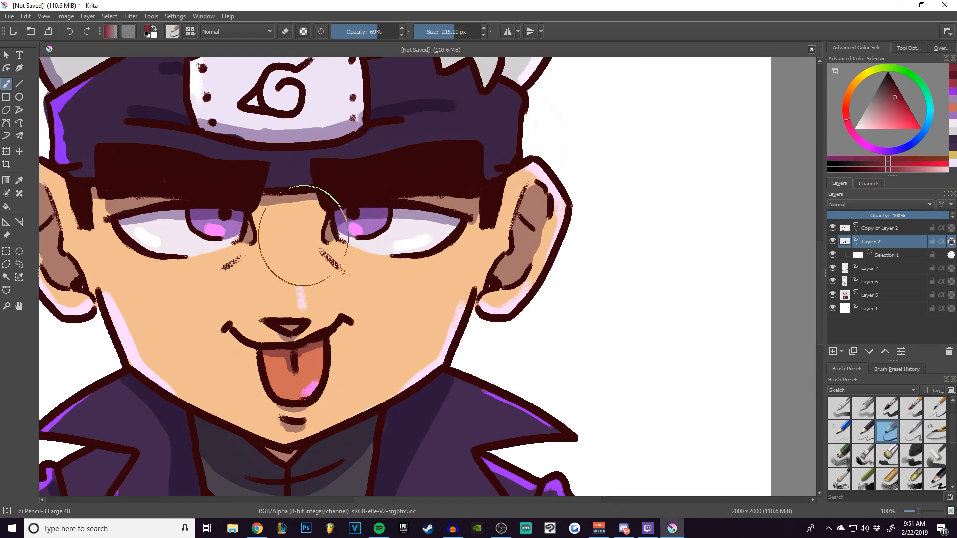
pyautogui.press('[')
pyautogui.press('[')
pyautogui.press('[')
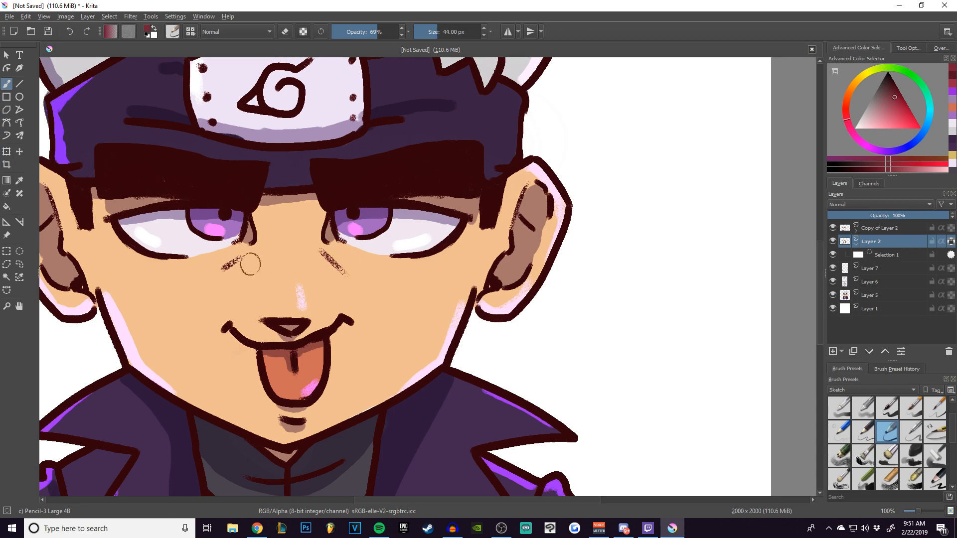
pyautogui.click(896, 105)
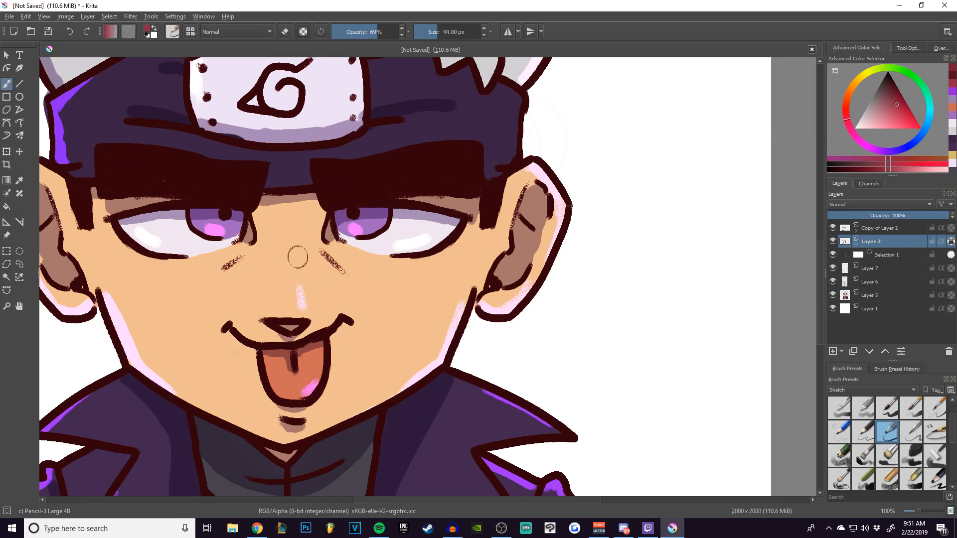
pyautogui.moveTo(341, 269); pyautogui.dragTo(349, 278)
pyautogui.moveTo(347, 320)
pyautogui.mouseDown()
pyautogui.moveTo(290, 350)
pyautogui.moveTo(238, 342)
pyautogui.moveTo(310, 334)
pyautogui.moveTo(317, 393)
pyautogui.mouseUp()
pyautogui.moveTo(260, 352)
pyautogui.mouseDown()
pyautogui.moveTo(304, 422)
pyautogui.moveTo(281, 399)
pyautogui.mouseUp()
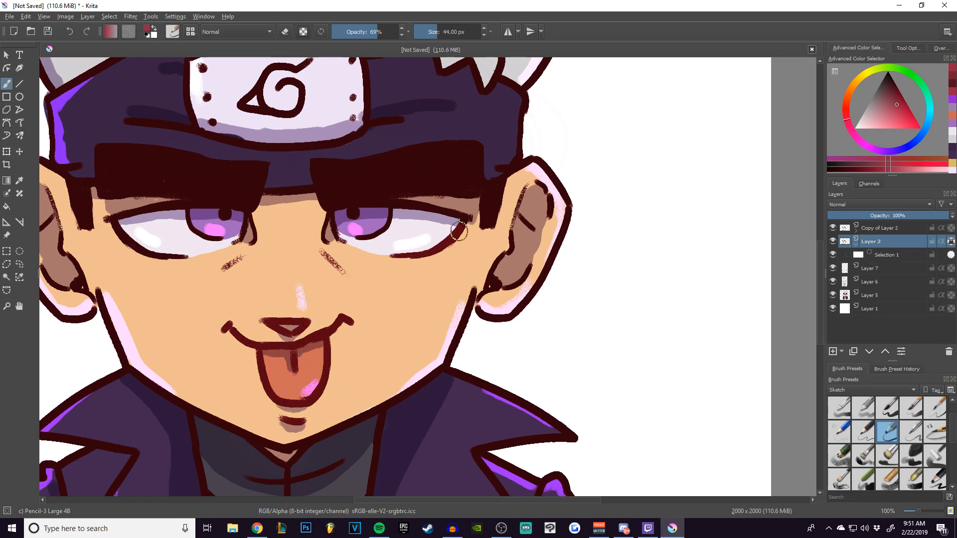
# Recolour the eye outlines and the inner ear lines on Layer 2 in the same brighter red.
pyautogui.moveTo(333, 245)
pyautogui.mouseDown()
pyautogui.moveTo(322, 221)
pyautogui.moveTo(330, 221)
pyautogui.mouseUp()
pyautogui.moveTo(253, 243)
pyautogui.mouseDown()
pyautogui.moveTo(250, 225)
pyautogui.moveTo(236, 243)
pyautogui.moveTo(171, 258)
pyautogui.mouseUp()
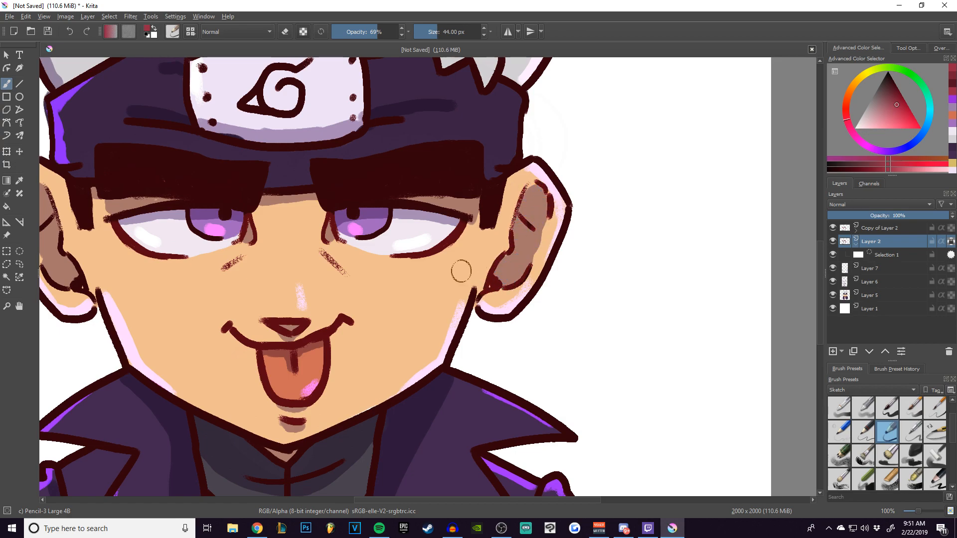
pyautogui.moveTo(152, 241); pyautogui.dragTo(317, 249)
pyautogui.moveTo(217, 275)
pyautogui.mouseDown()
pyautogui.moveTo(189, 219)
pyautogui.moveTo(222, 219)
pyautogui.moveTo(232, 261)
pyautogui.mouseUp()
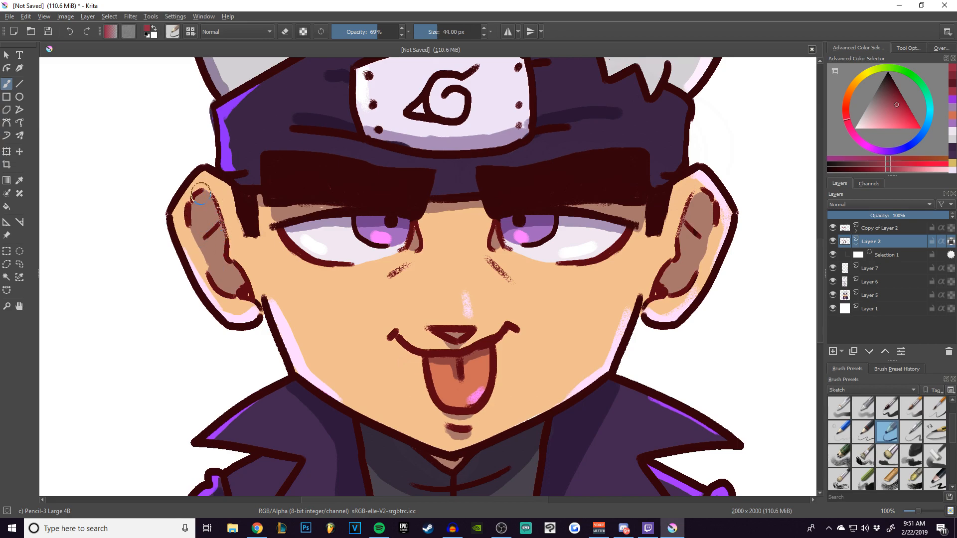
pyautogui.hotkey('ctrl', '-')
pyautogui.hotkey('ctrl', '-')
pyautogui.hotkey('ctrl', '-')
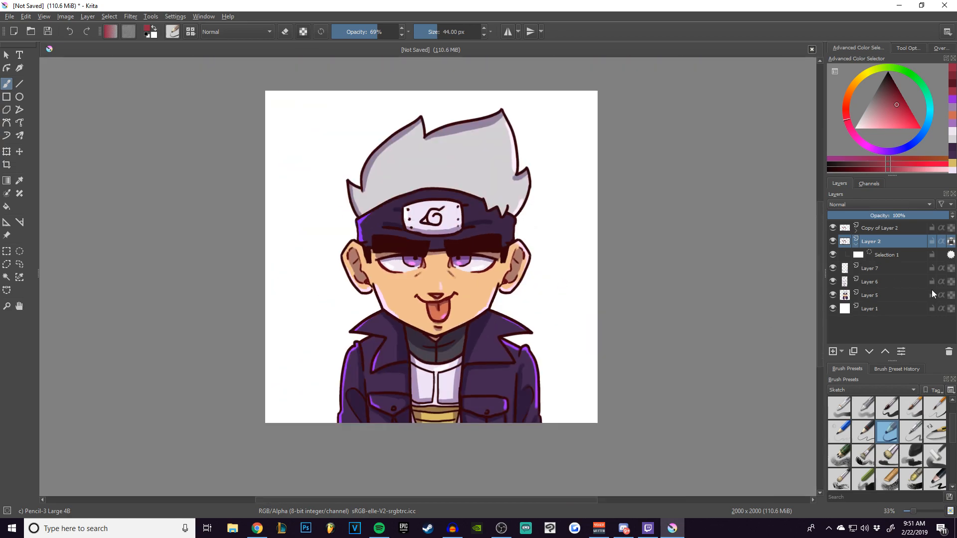
# Apply a Gaussian Blur with an 8 px horizontal and vertical radius to Copy of Layer 2.
pyautogui.click(910, 232)
pyautogui.hotkey('ctrl', '+')
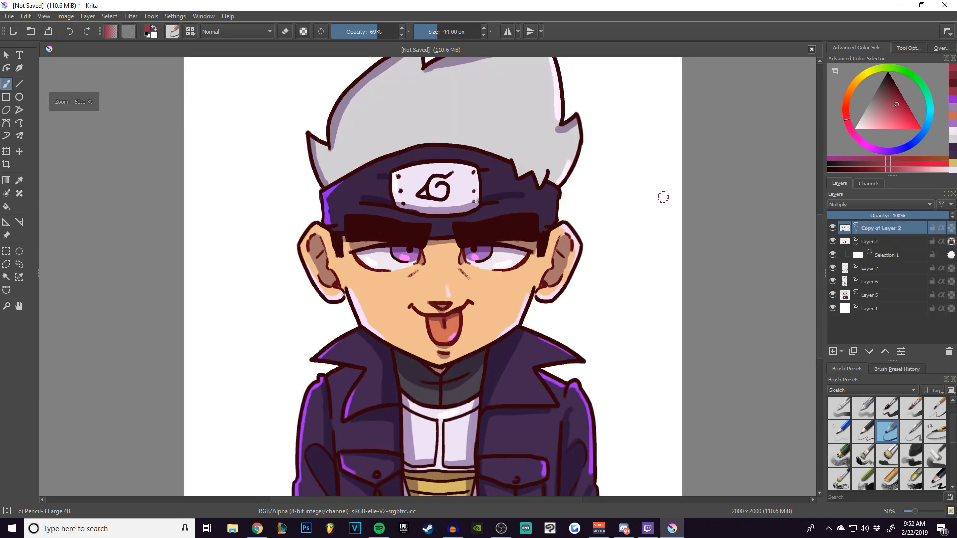
pyautogui.click(131, 16)
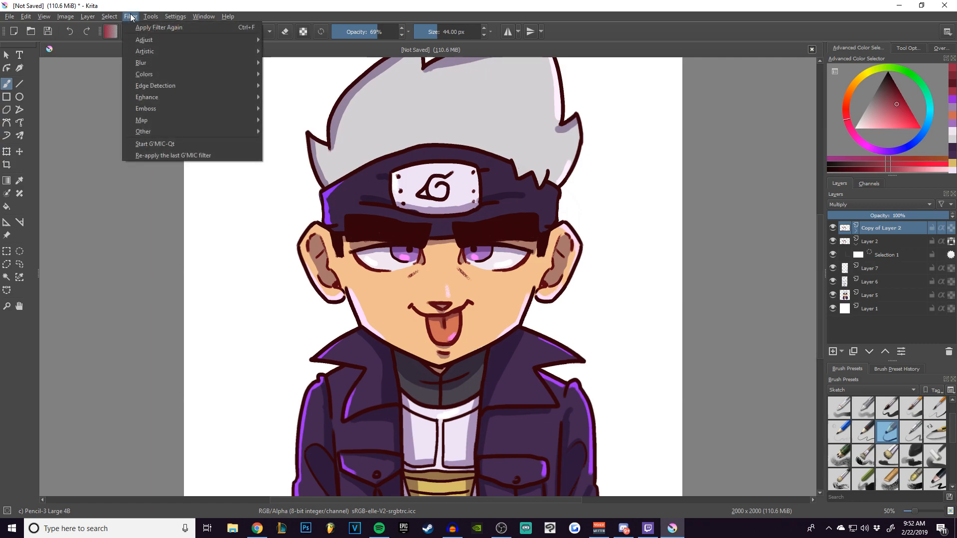
pyautogui.moveTo(197, 61)
pyautogui.click(303, 72)
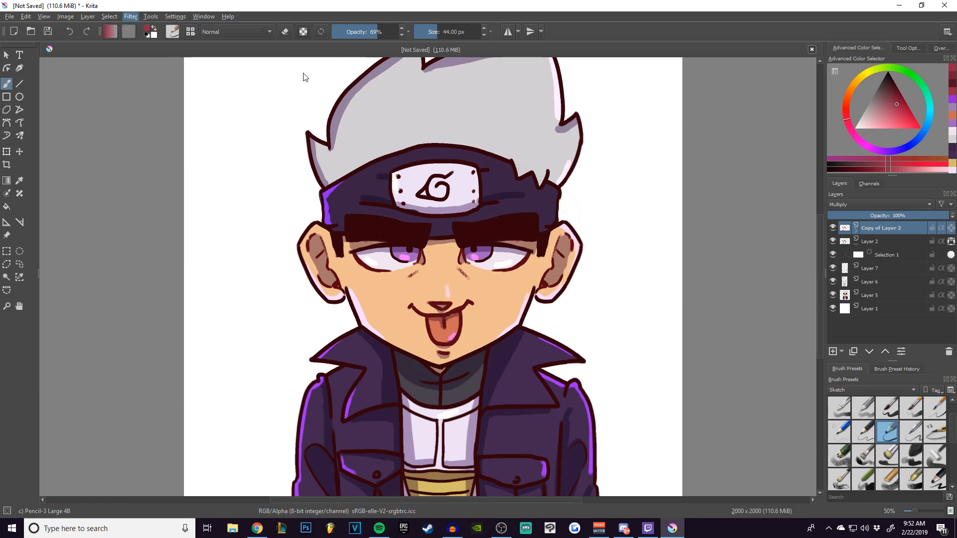
pyautogui.moveTo(456, 219); pyautogui.dragTo(646, 194)
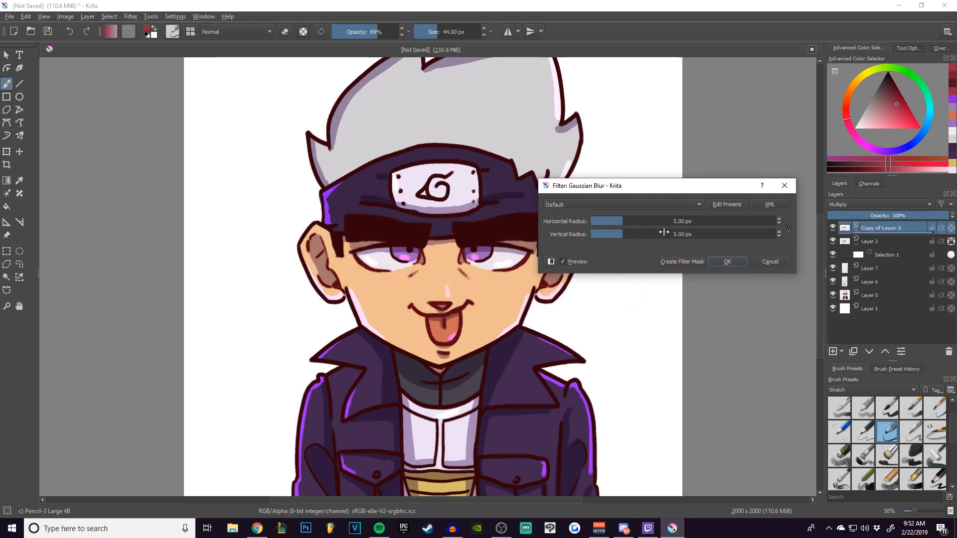
pyautogui.click(641, 222)
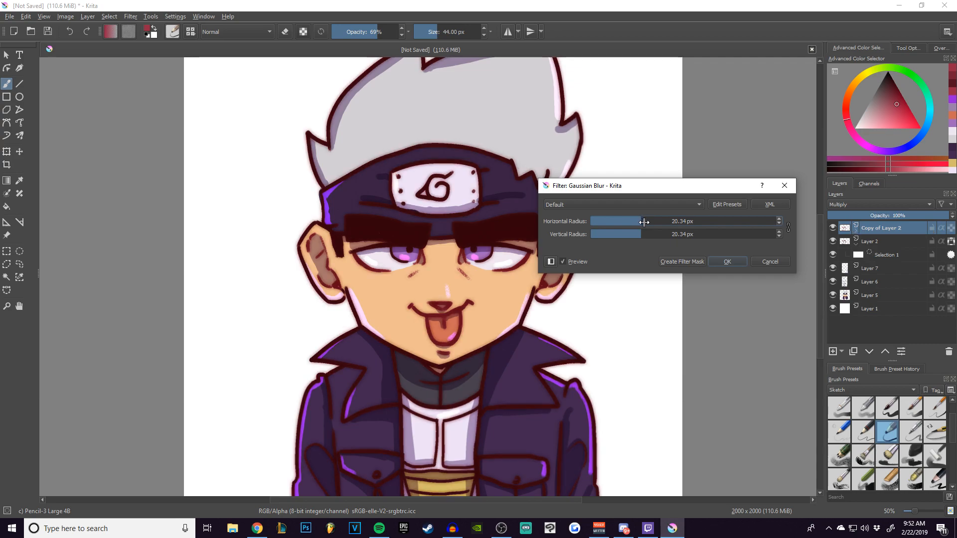
pyautogui.click(638, 222)
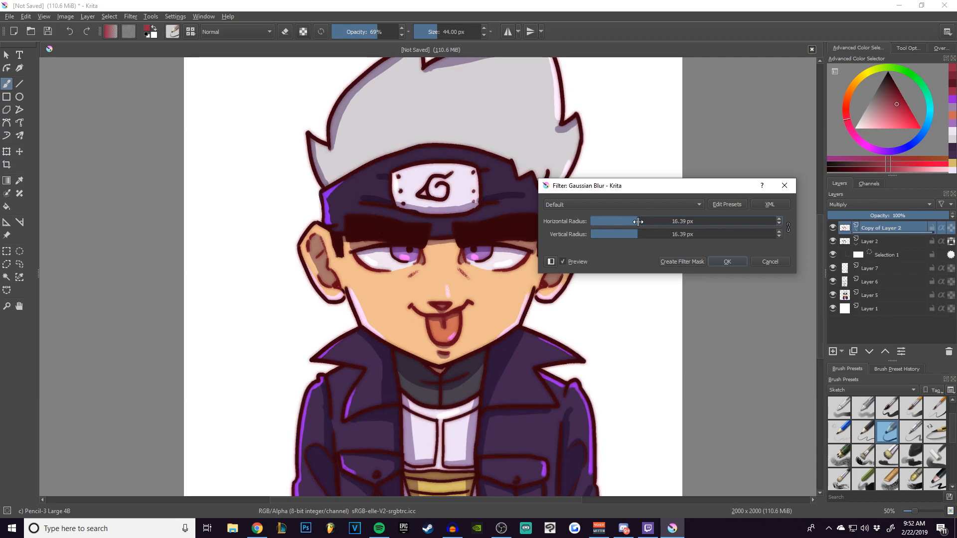
pyautogui.click(630, 221)
pyautogui.click(627, 220)
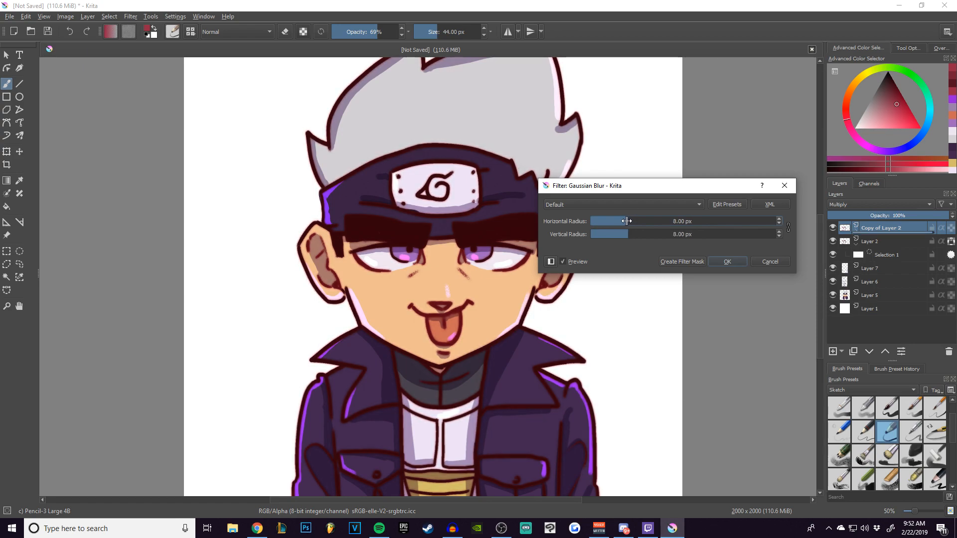
pyautogui.click(726, 263)
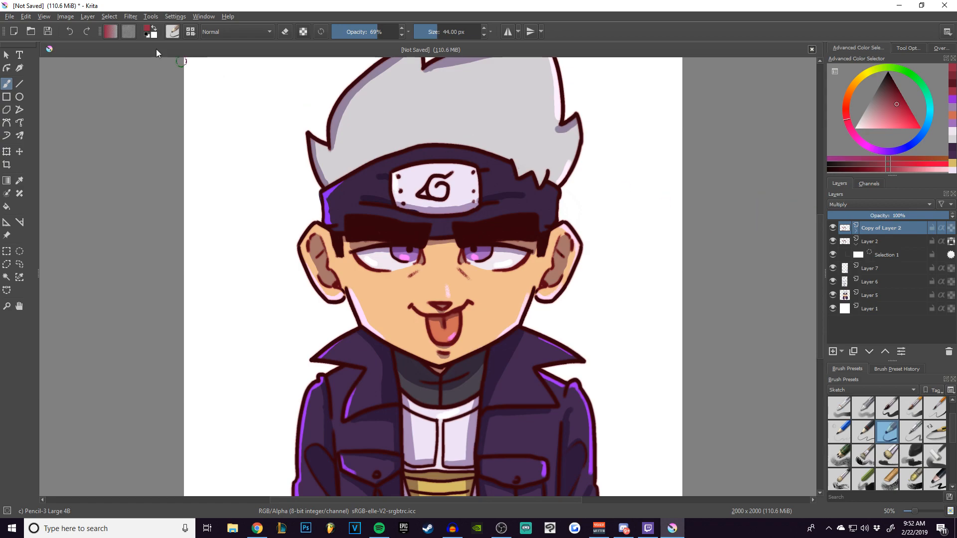
# Add a new layer above Copy of Layer 2, pick a magenta-purple painting colour and set the layer's blending mode to Color Dodge.
pyautogui.click(7, 55)
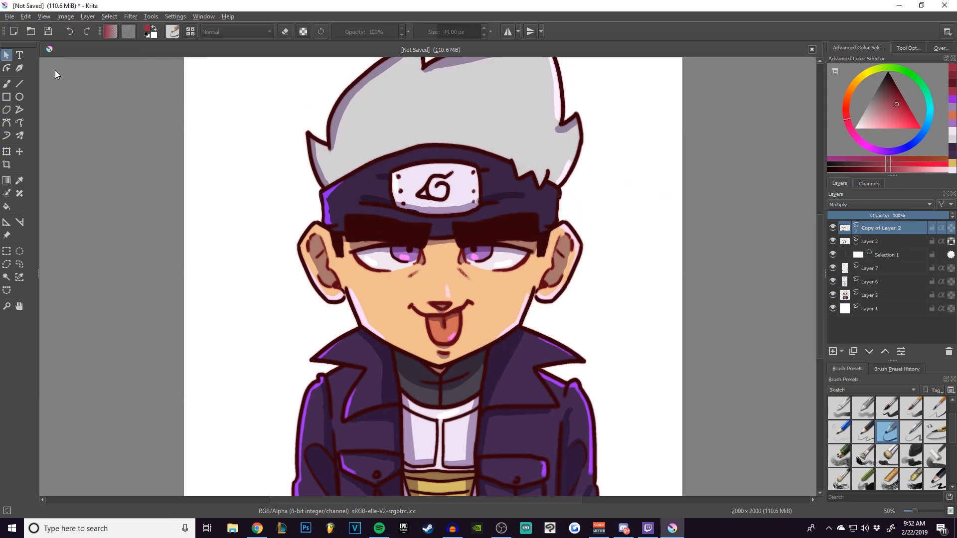
pyautogui.press('-')
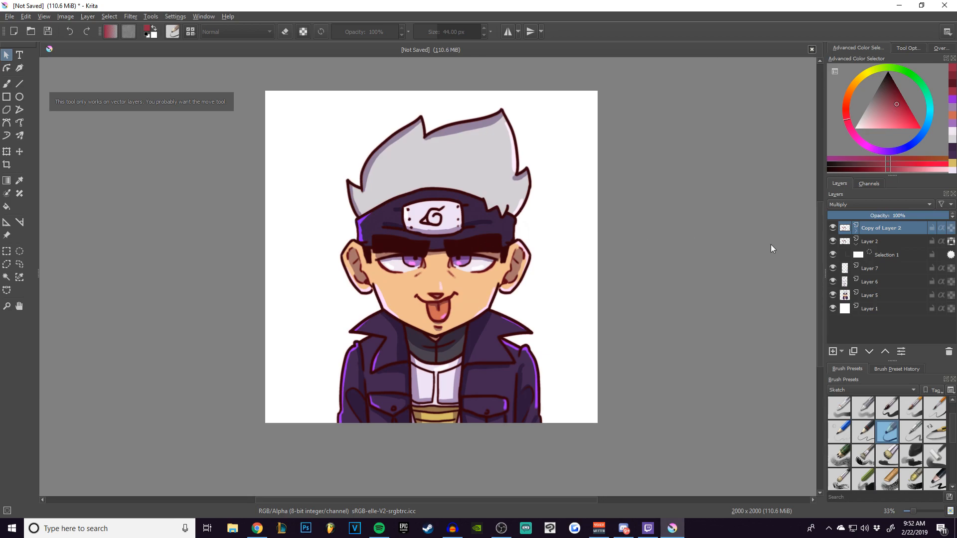
pyautogui.click(837, 353)
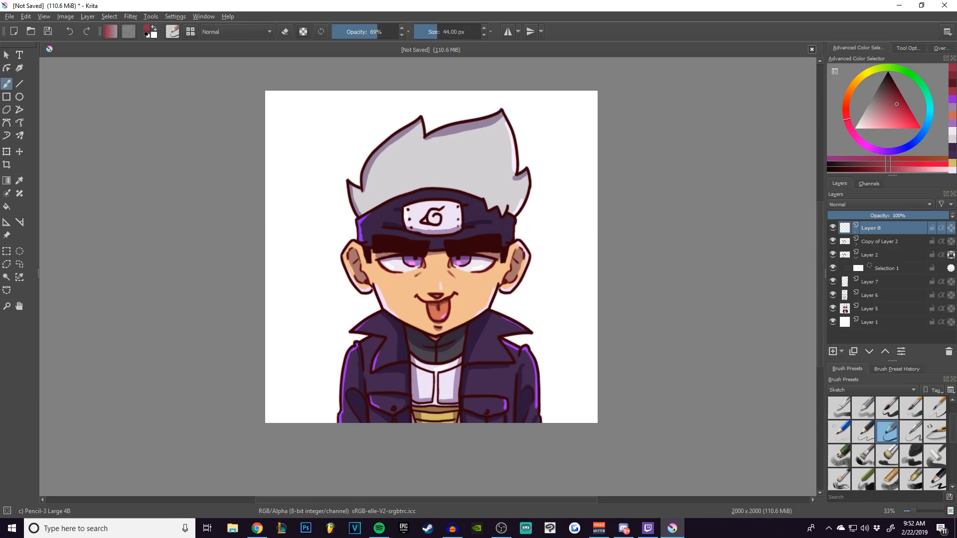
pyautogui.moveTo(904, 122); pyautogui.dragTo(902, 115)
pyautogui.click(867, 145)
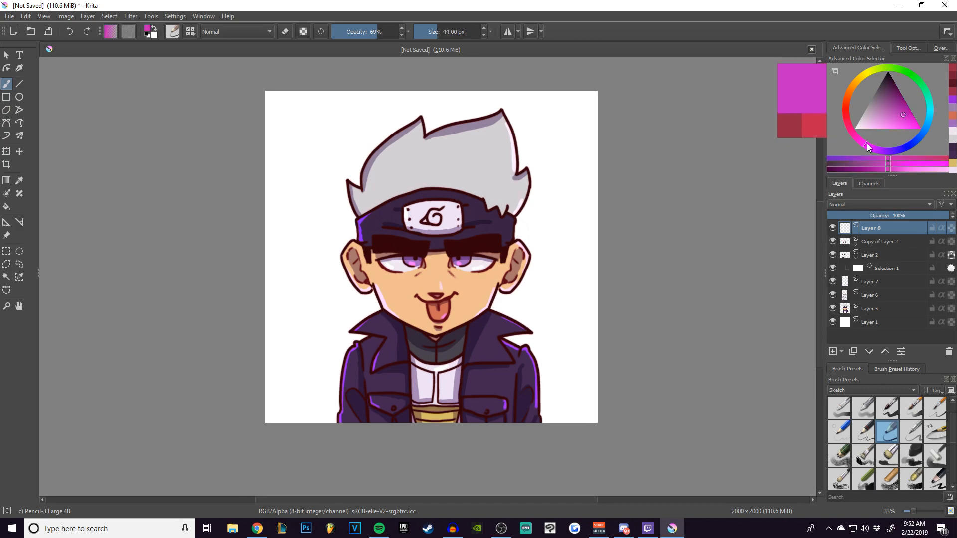
pyautogui.click(878, 204)
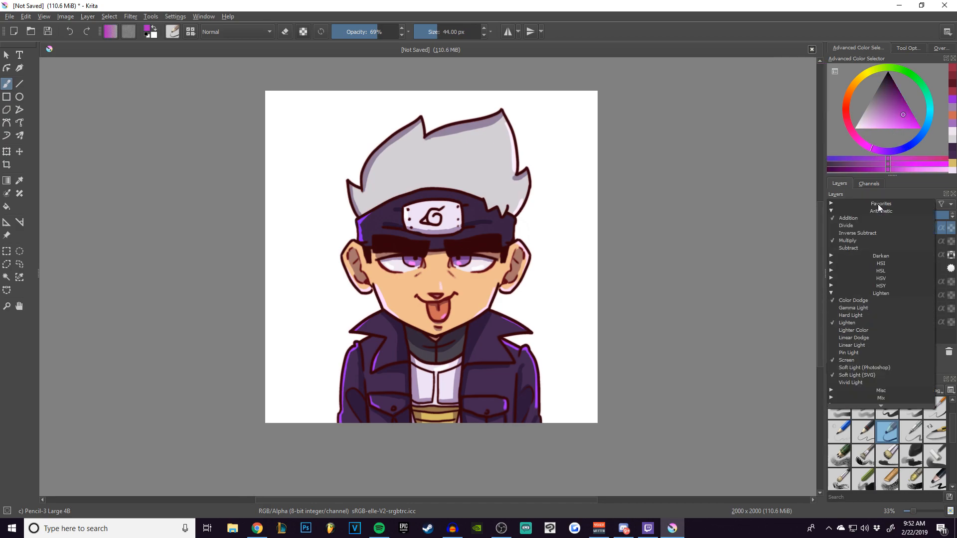
pyautogui.click(862, 301)
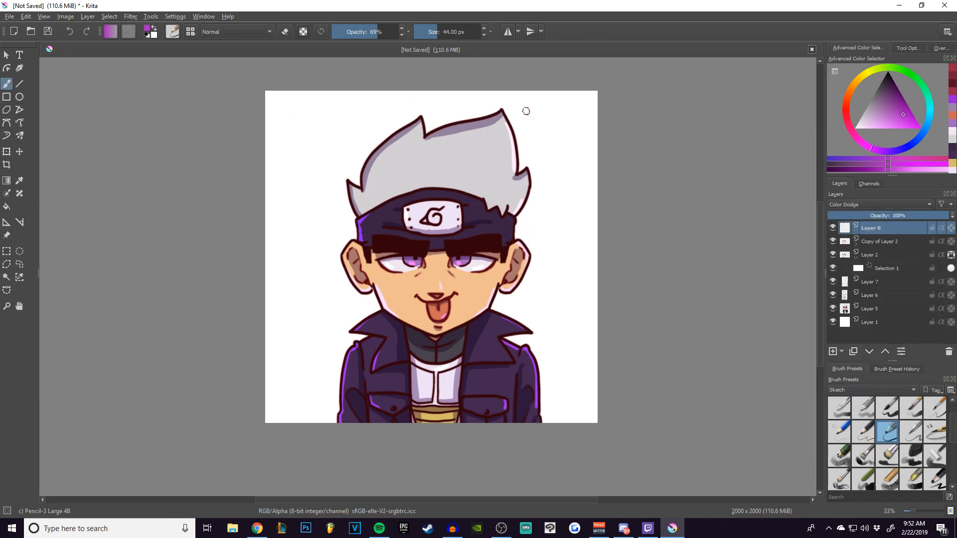
pyautogui.click(898, 46)
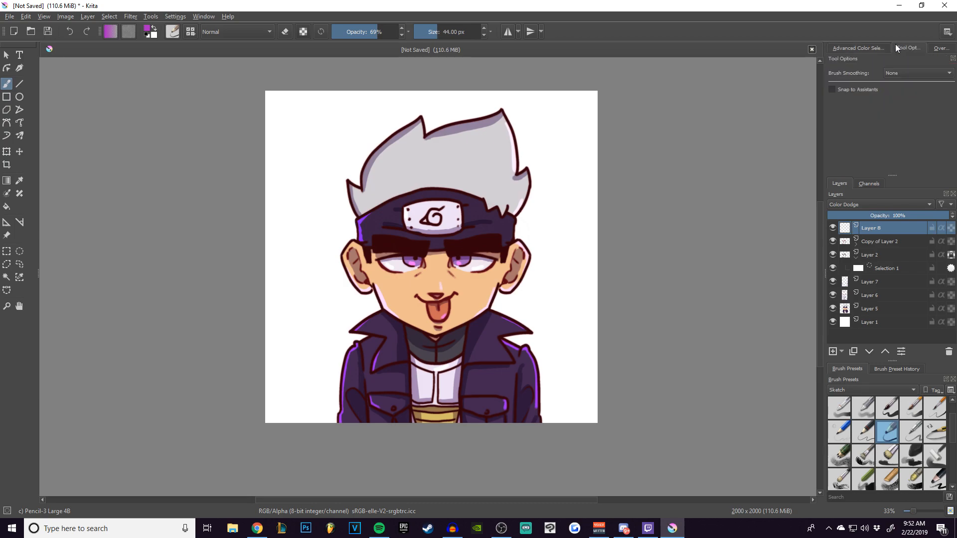
pyautogui.click(940, 47)
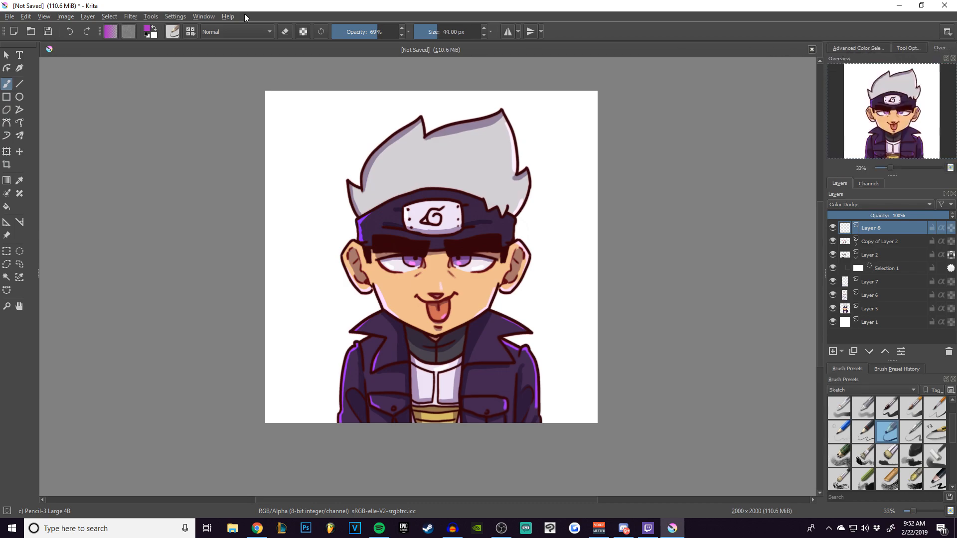
pyautogui.click(172, 32)
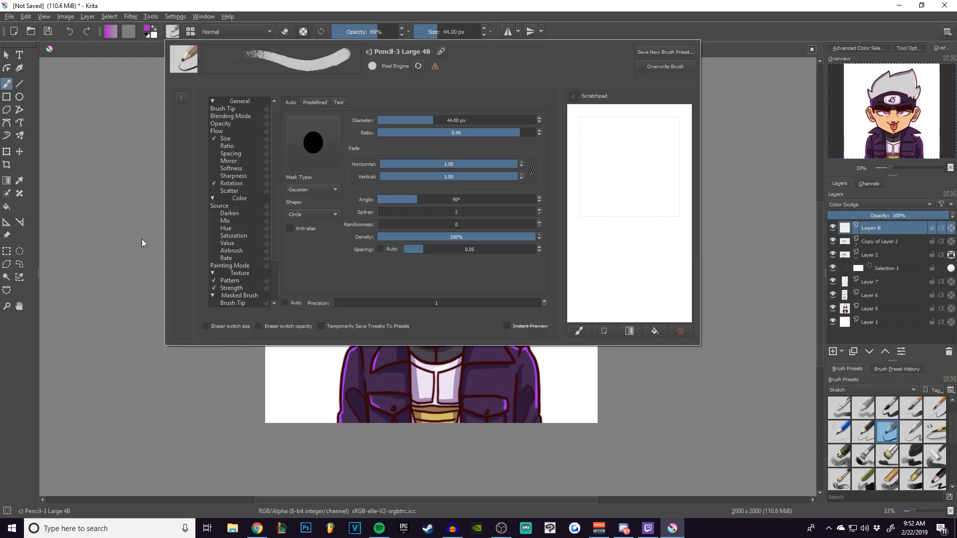
pyautogui.click(6, 84)
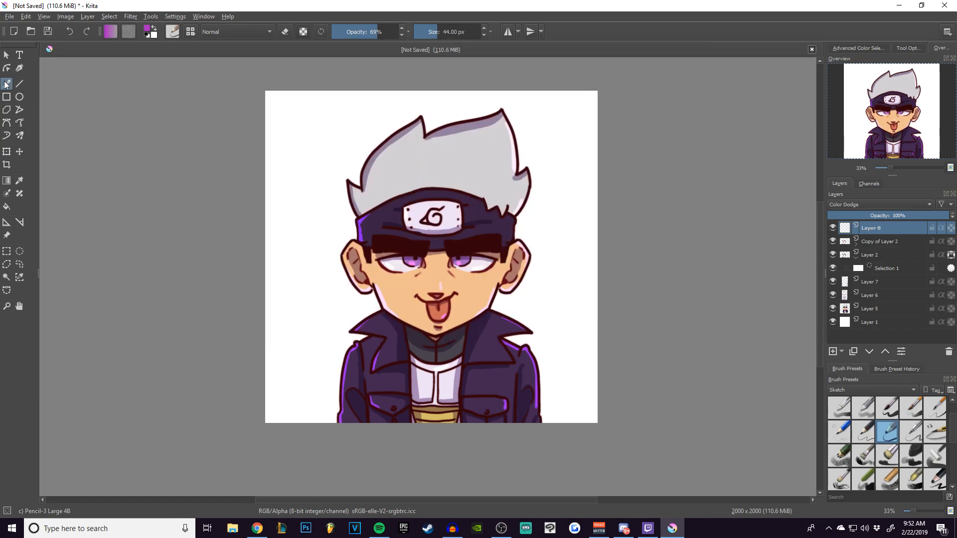
# Show all brush presets and choose the Airbrush Soft preset.
pyautogui.click(868, 387)
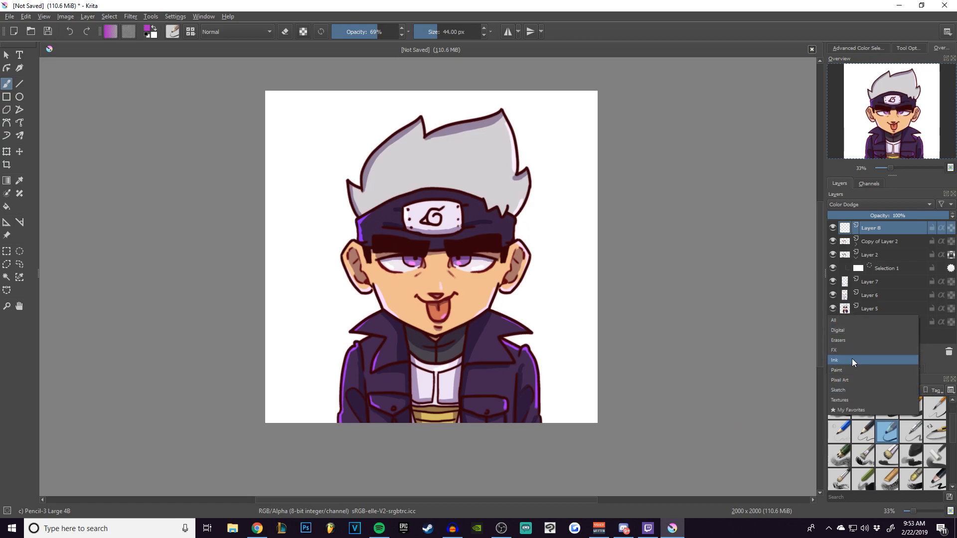
pyautogui.click(847, 321)
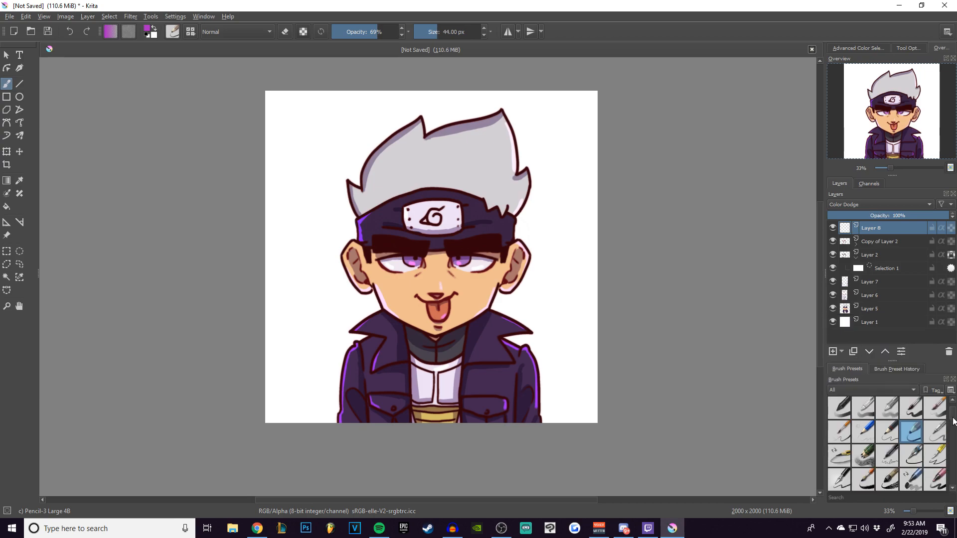
pyautogui.scroll(-1, 953, 422)
pyautogui.scroll(-3, 889, 445)
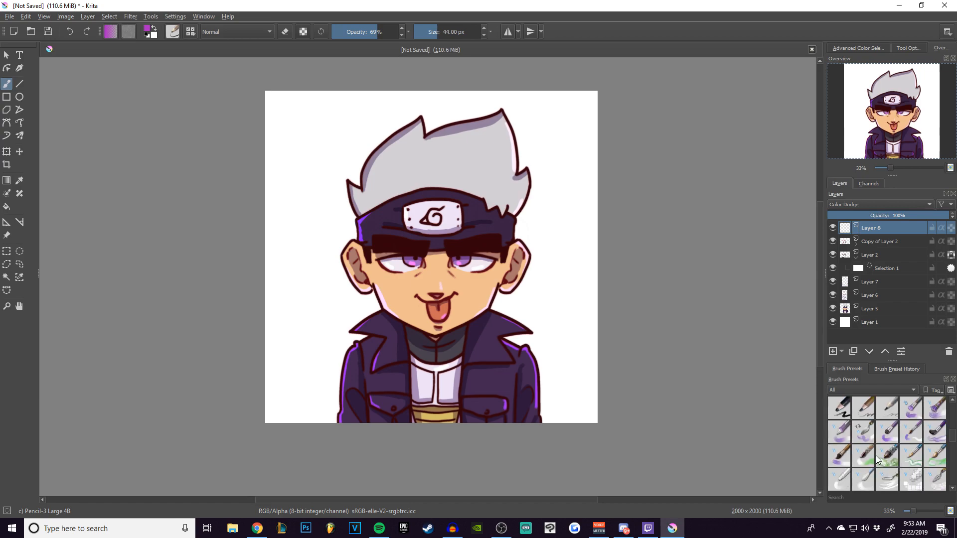
pyautogui.scroll(-3, 877, 453)
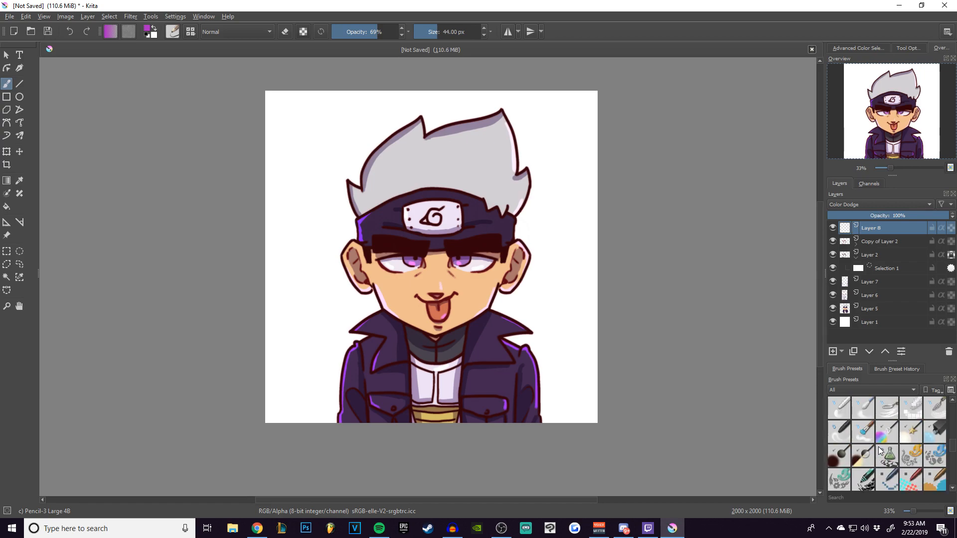
pyautogui.scroll(-3, 879, 456)
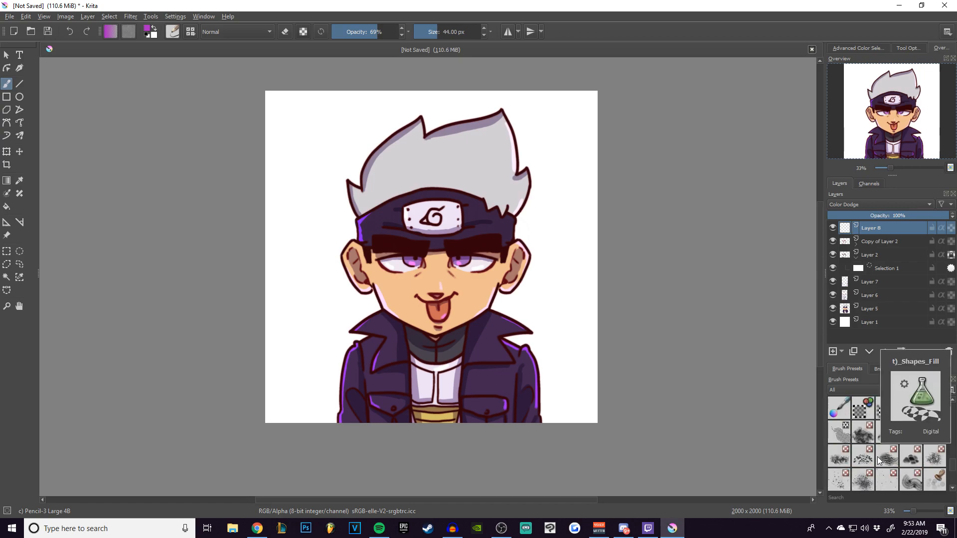
pyautogui.scroll(-3, 878, 459)
pyautogui.moveTo(952, 474); pyautogui.dragTo(955, 408)
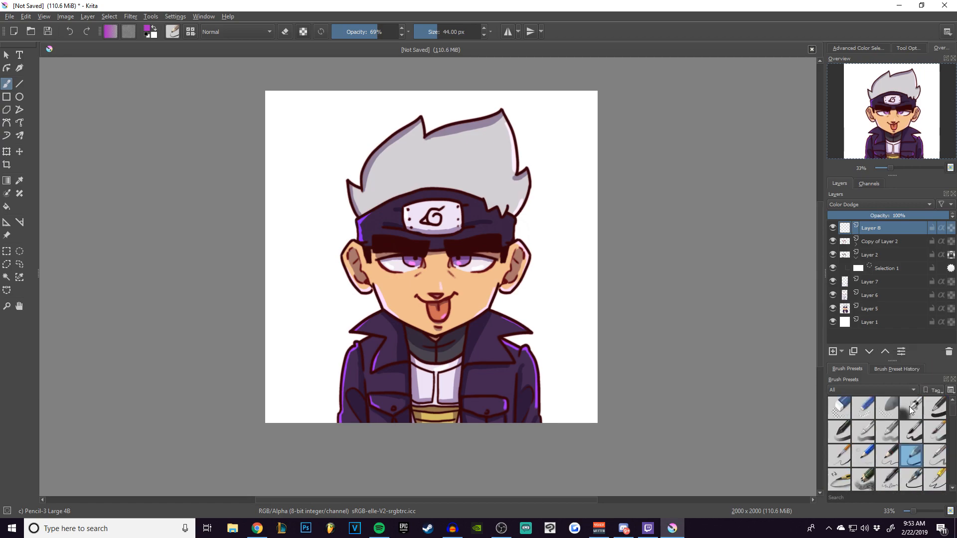
pyautogui.click(911, 409)
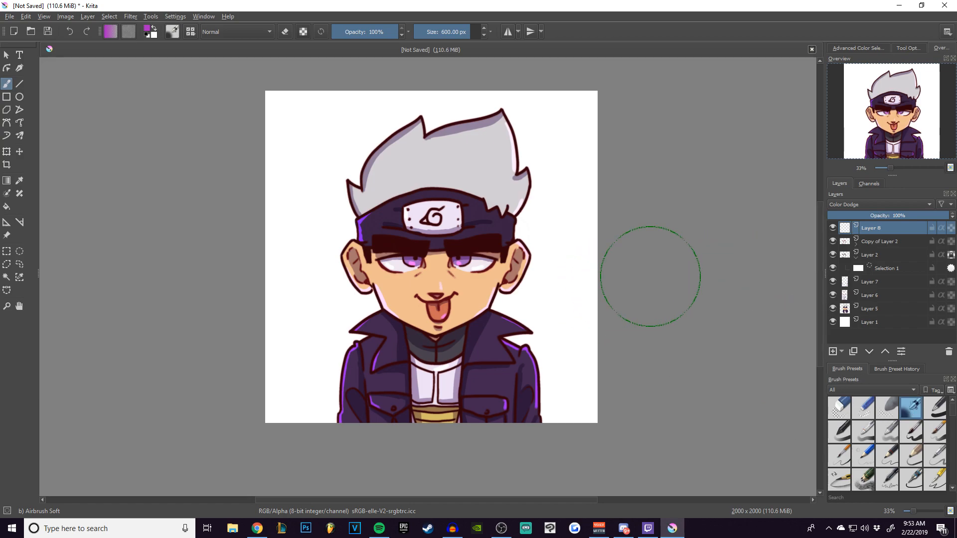
# Enlarge the airbrush to 1000 px and spray a soft magenta glow along both sides of the ninja on Layer 8.
pyautogui.press(']')
pyautogui.press(']')
pyautogui.press(']')
pyautogui.press(']')
pyautogui.press(']')
pyautogui.press(']')
pyautogui.press(']')
pyautogui.press(']')
pyautogui.press(']')
pyautogui.moveTo(538, 332)
pyautogui.mouseDown()
pyautogui.moveTo(566, 342)
pyautogui.moveTo(566, 368)
pyautogui.moveTo(573, 345)
pyautogui.moveTo(552, 352)
pyautogui.moveTo(520, 309)
pyautogui.moveTo(292, 357)
pyautogui.moveTo(326, 367)
pyautogui.moveTo(295, 380)
pyautogui.moveTo(325, 310)
pyautogui.moveTo(353, 309)
pyautogui.mouseUp()
pyautogui.moveTo(564, 278)
pyautogui.mouseDown()
pyautogui.moveTo(306, 329)
pyautogui.moveTo(328, 276)
pyautogui.moveTo(323, 260)
pyautogui.moveTo(572, 232)
pyautogui.moveTo(399, 245)
pyautogui.moveTo(337, 207)
pyautogui.moveTo(351, 152)
pyautogui.moveTo(533, 120)
pyautogui.moveTo(525, 111)
pyautogui.moveTo(508, 148)
pyautogui.moveTo(513, 137)
pyautogui.moveTo(544, 155)
pyautogui.moveTo(499, 186)
pyautogui.moveTo(580, 137)
pyautogui.mouseUp()
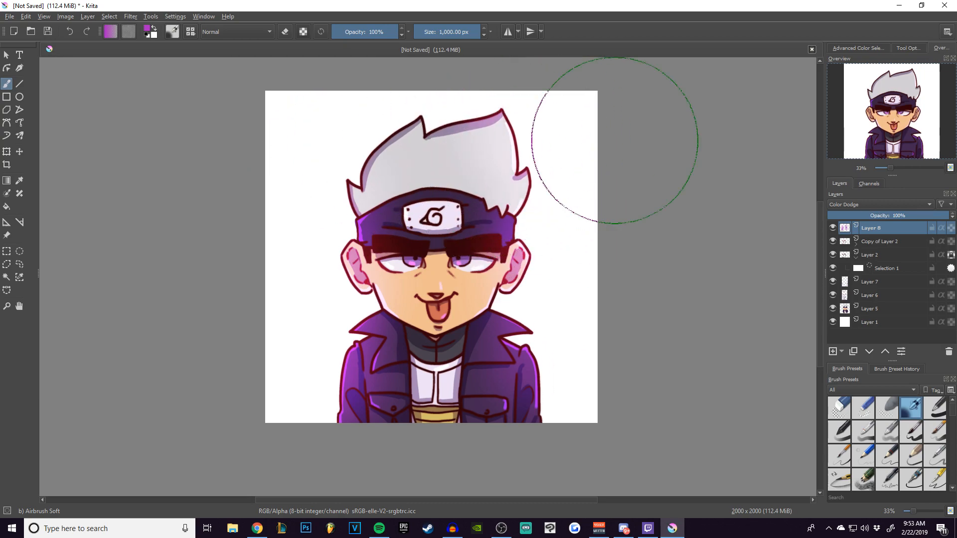
# Add a new layer above Layer 8, choose the Basic-1 brush preset and set the painting colour to white.
pyautogui.click(832, 352)
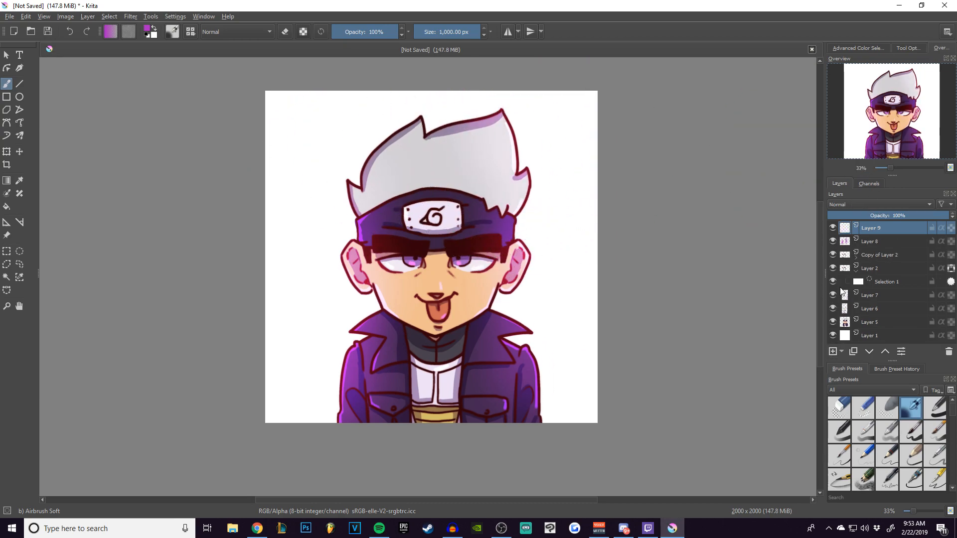
pyautogui.click(936, 408)
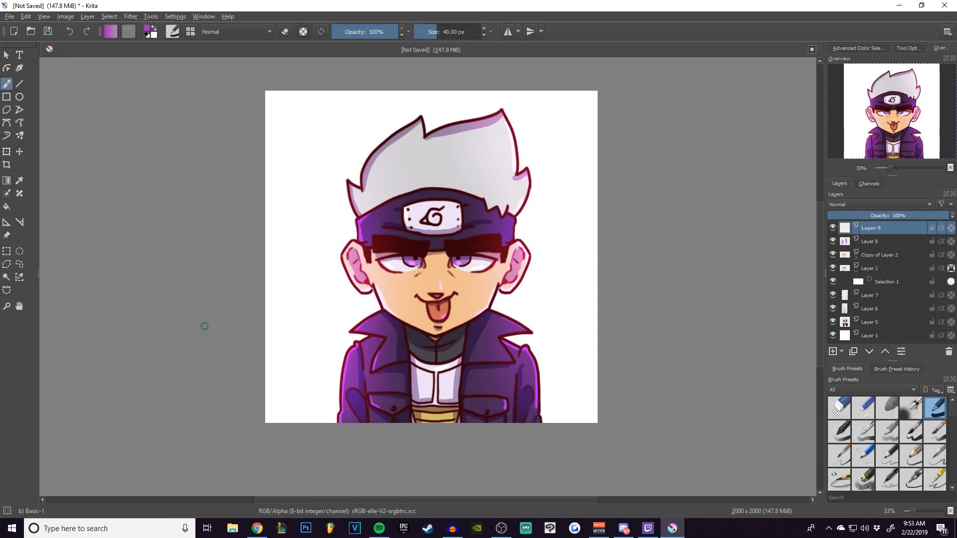
pyautogui.click(858, 48)
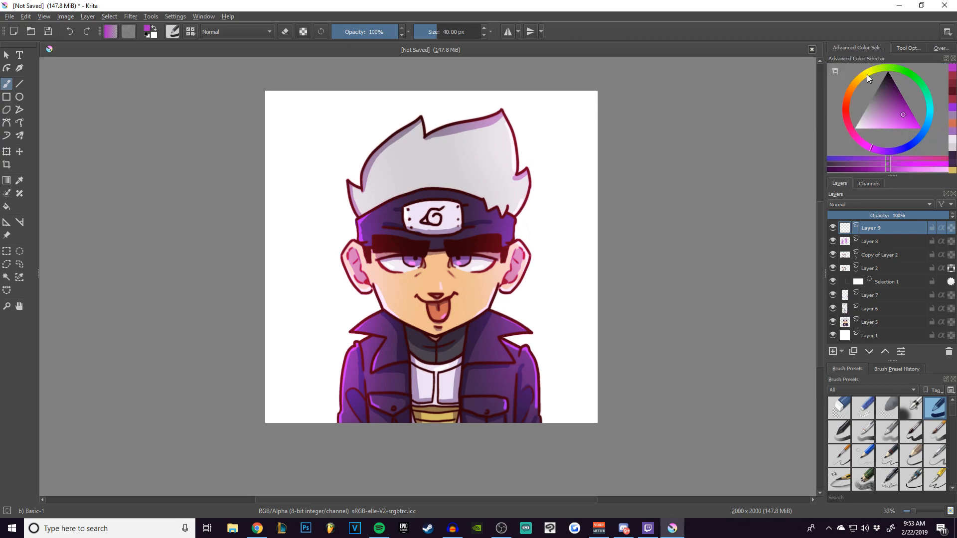
pyautogui.moveTo(886, 107); pyautogui.dragTo(817, 134)
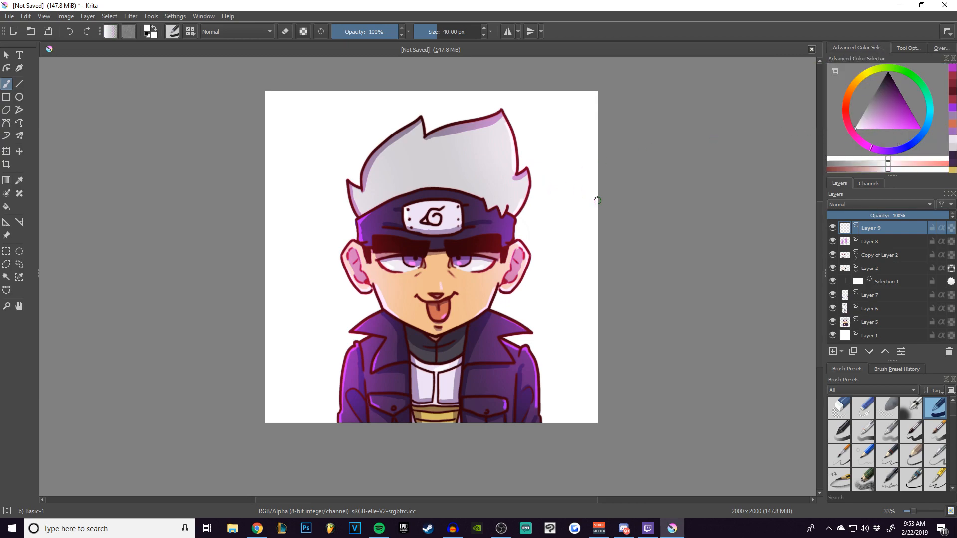
# Dab a round white highlight into each of the ninja's eyes on Layer 9 with the 40 px brush.
pyautogui.moveTo(598, 200); pyautogui.dragTo(580, 219)
pyautogui.hotkey('ctrl', '+')
pyautogui.hotkey('ctrl', '+')
pyautogui.hotkey('ctrl', '+')
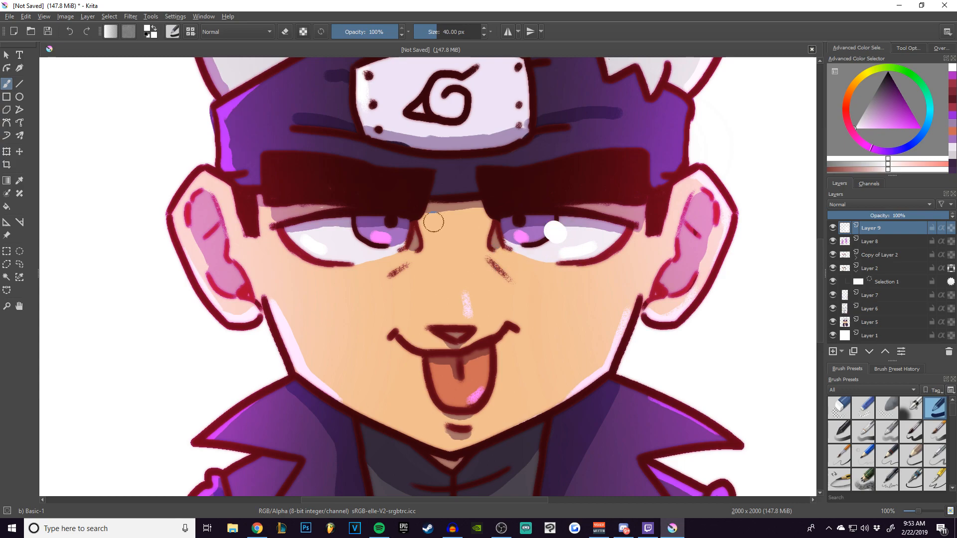
pyautogui.click(354, 231)
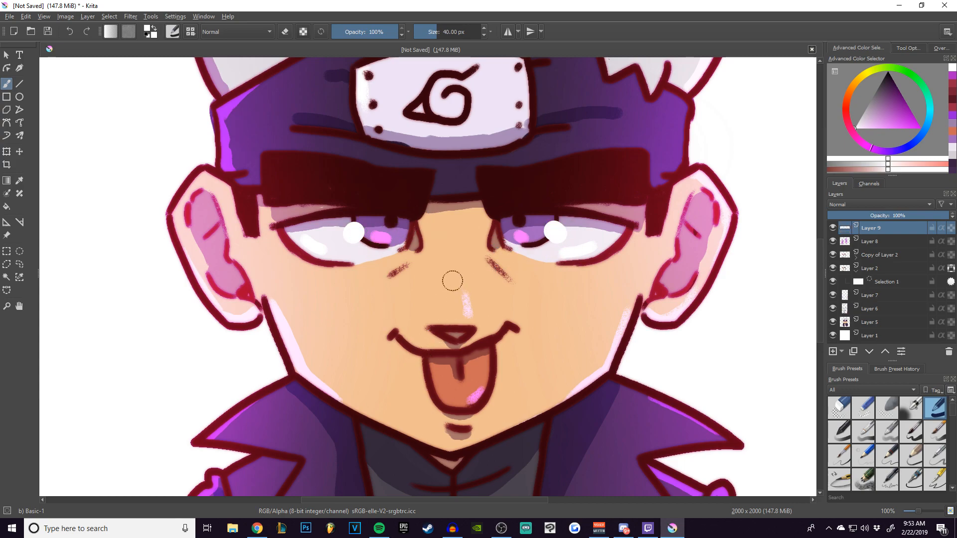
# Undo the last highlight dab, reduce the brush to 22 px and dab a smaller white highlight beside the pupil of the same eye.
pyautogui.hotkey('ctrl', 'z')
pyautogui.press('[')
pyautogui.press('[')
pyautogui.press('[')
pyautogui.press('[')
pyautogui.press('[')
pyautogui.press('[')
pyautogui.press('[')
pyautogui.press('[')
pyautogui.click(395, 224)
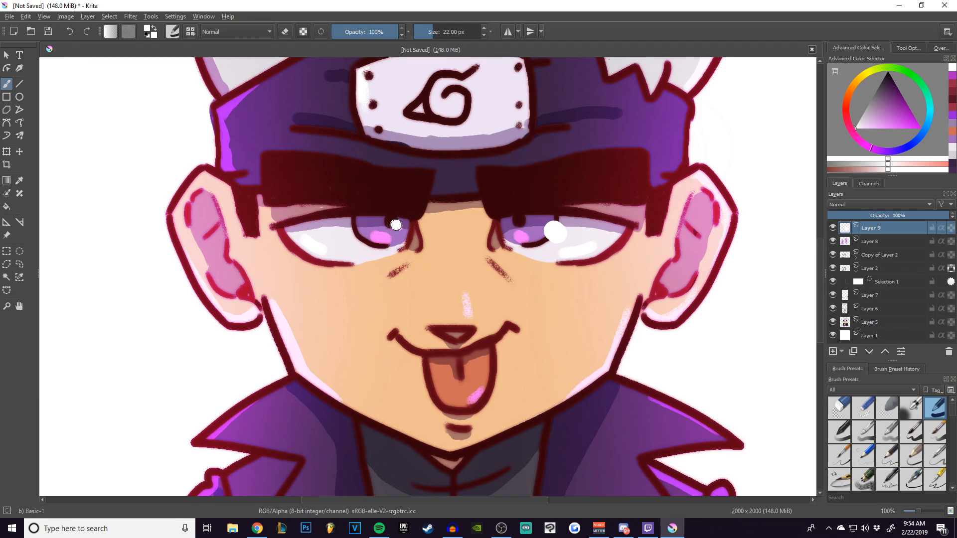
pyautogui.press('-')
pyautogui.press('-')
pyautogui.press('-')
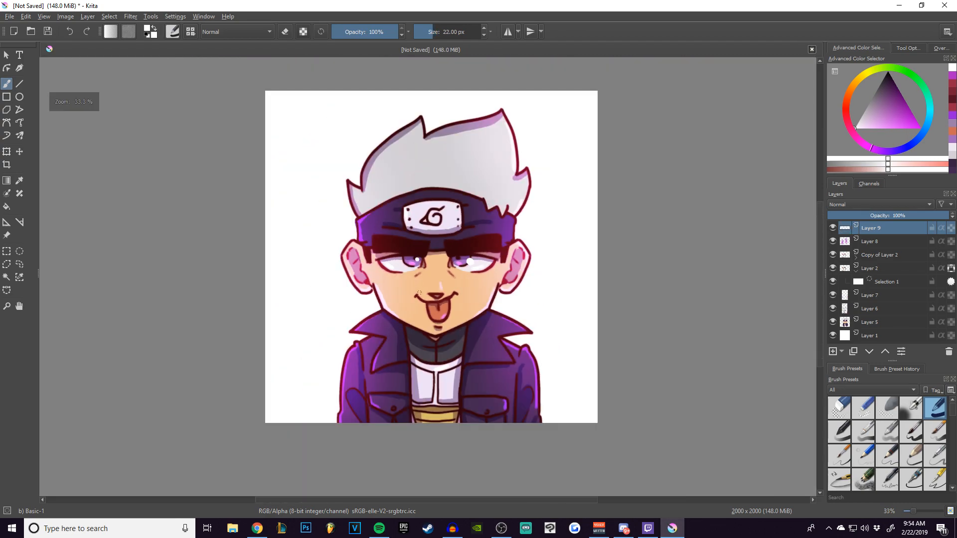